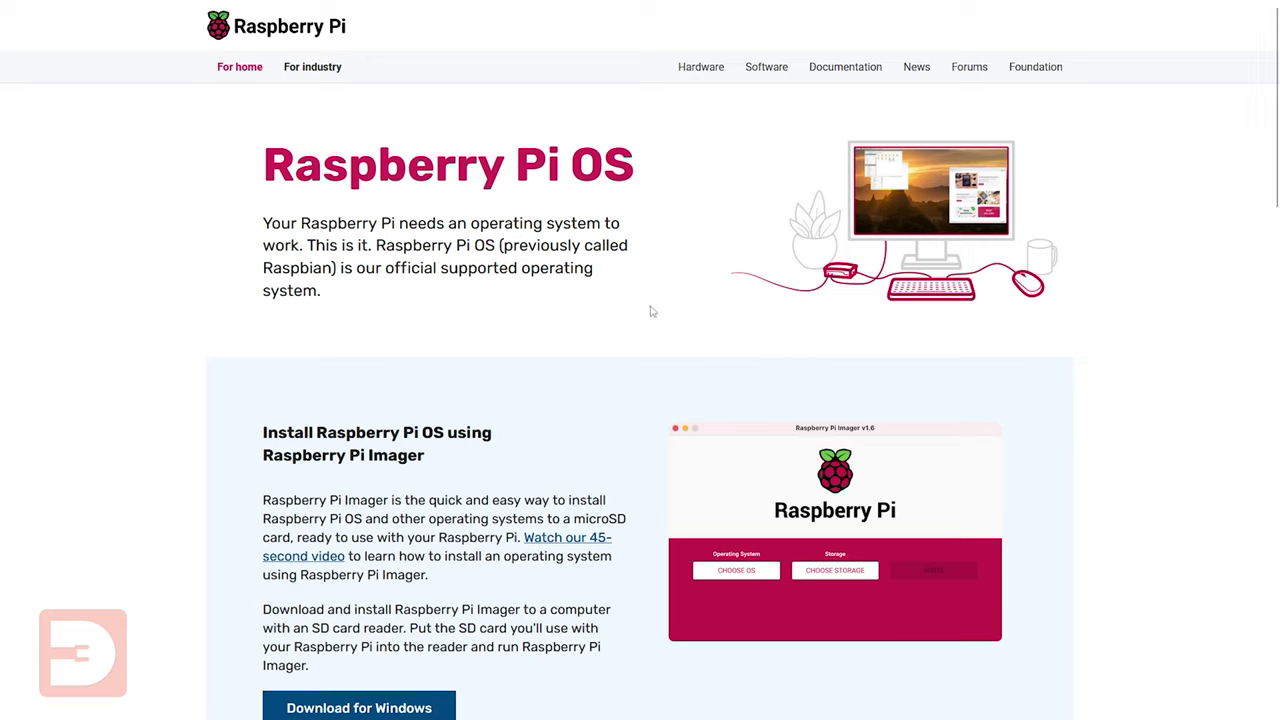
Step: Scroll the Raspberry Pi page down to the 'Install Raspberry Pi OS using Raspberry Pi Imager' instructions
{"action": "scroll", "coordinate": [605, 339], "scroll_direction": "down", "scroll_amount": 3}
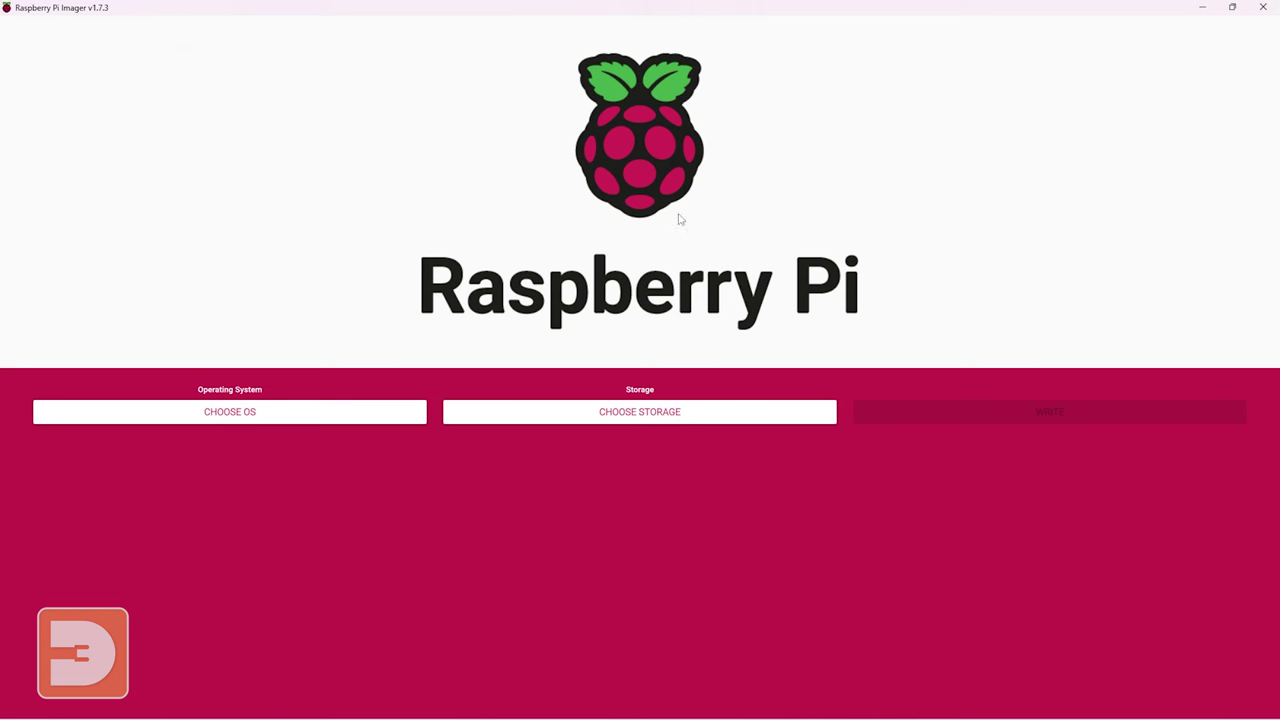
Step: Choose OctoPi (stable) from Other specific-purpose OS > 3D printing as the operating system
{"action": "left_click", "coordinate": [263, 412]}
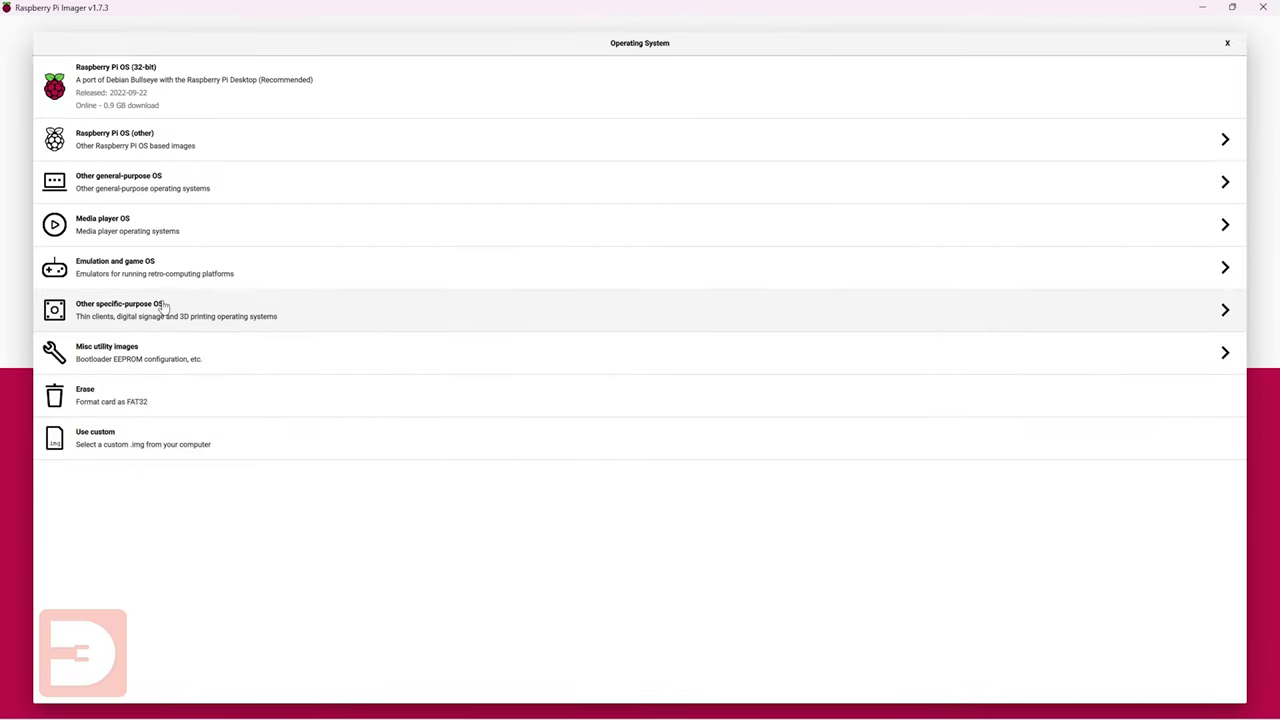
{"action": "left_click", "coordinate": [166, 307]}
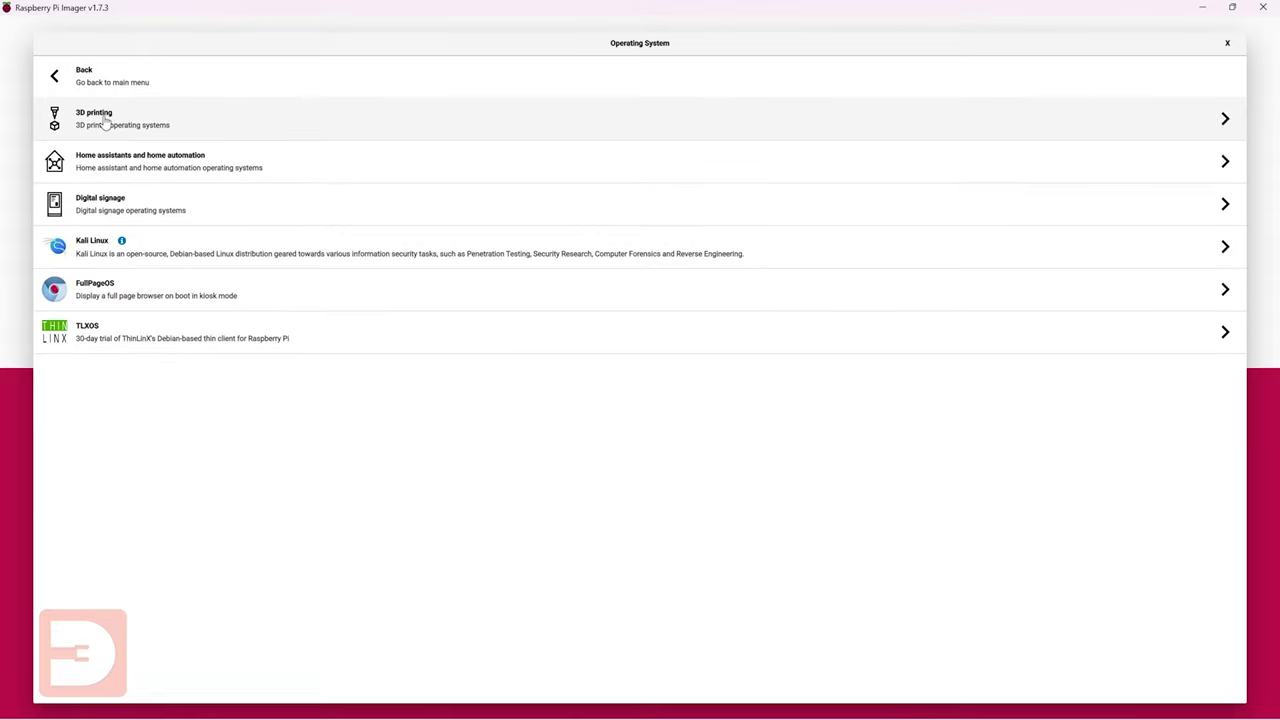
{"action": "left_click", "coordinate": [104, 120]}
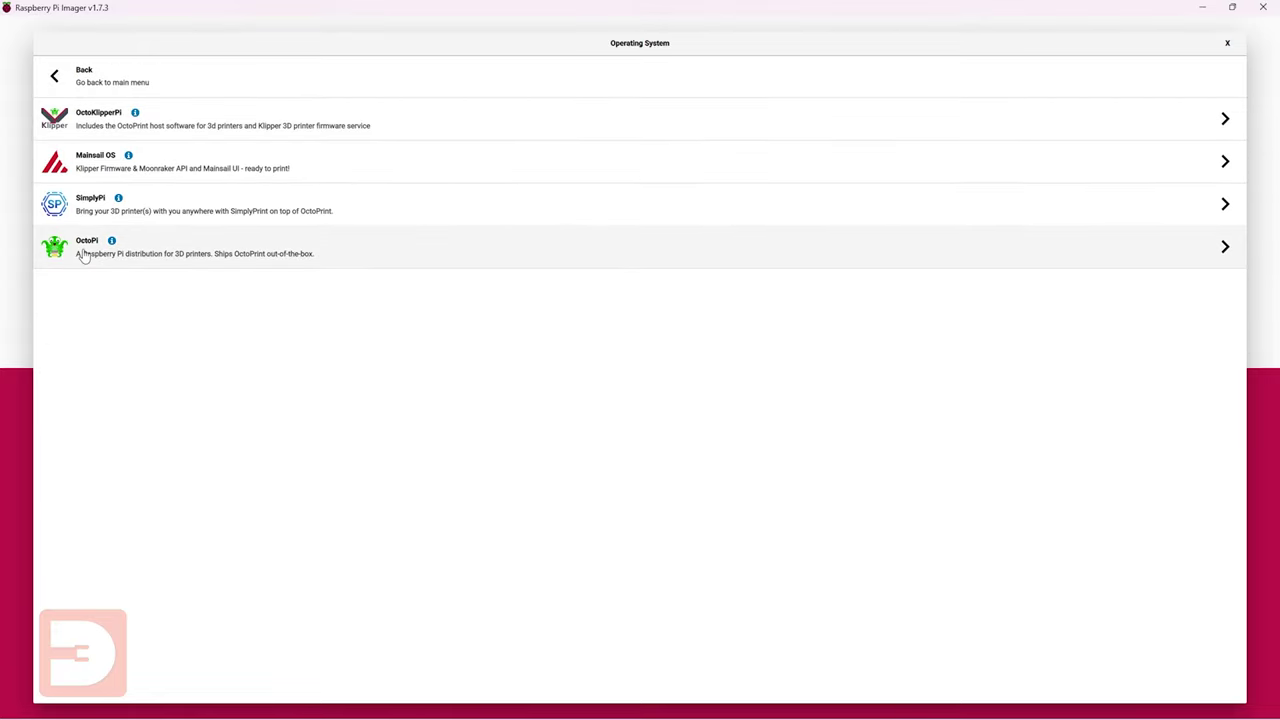
{"action": "left_click", "coordinate": [84, 256]}
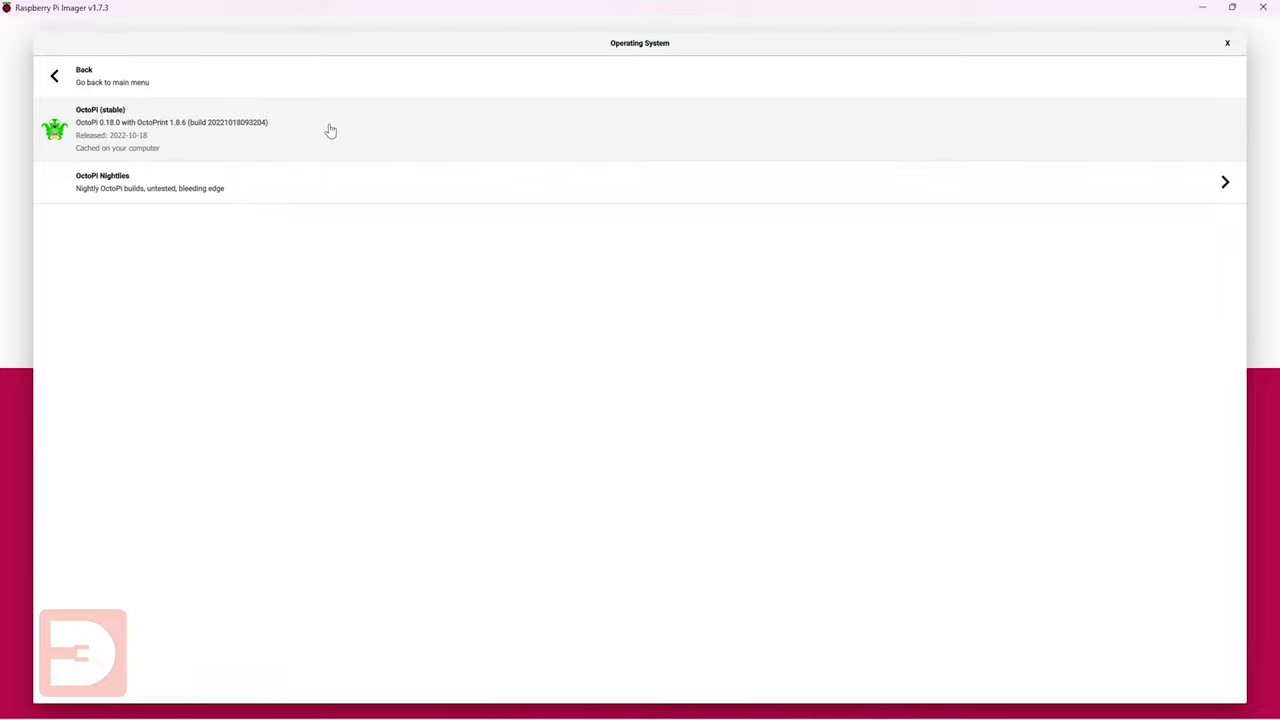
{"action": "left_click", "coordinate": [264, 141]}
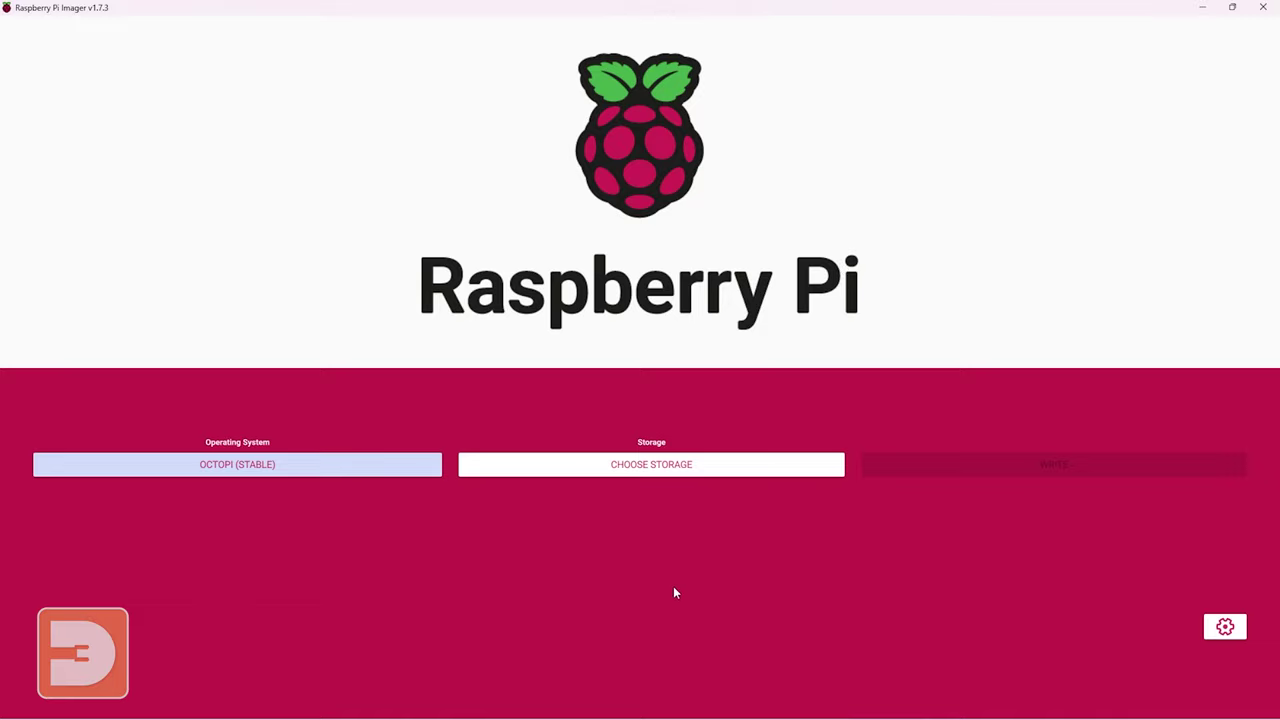
Step: Select the 31.9 GB SDHC card as the storage target and bring up the advanced options
{"action": "left_click", "coordinate": [621, 470]}
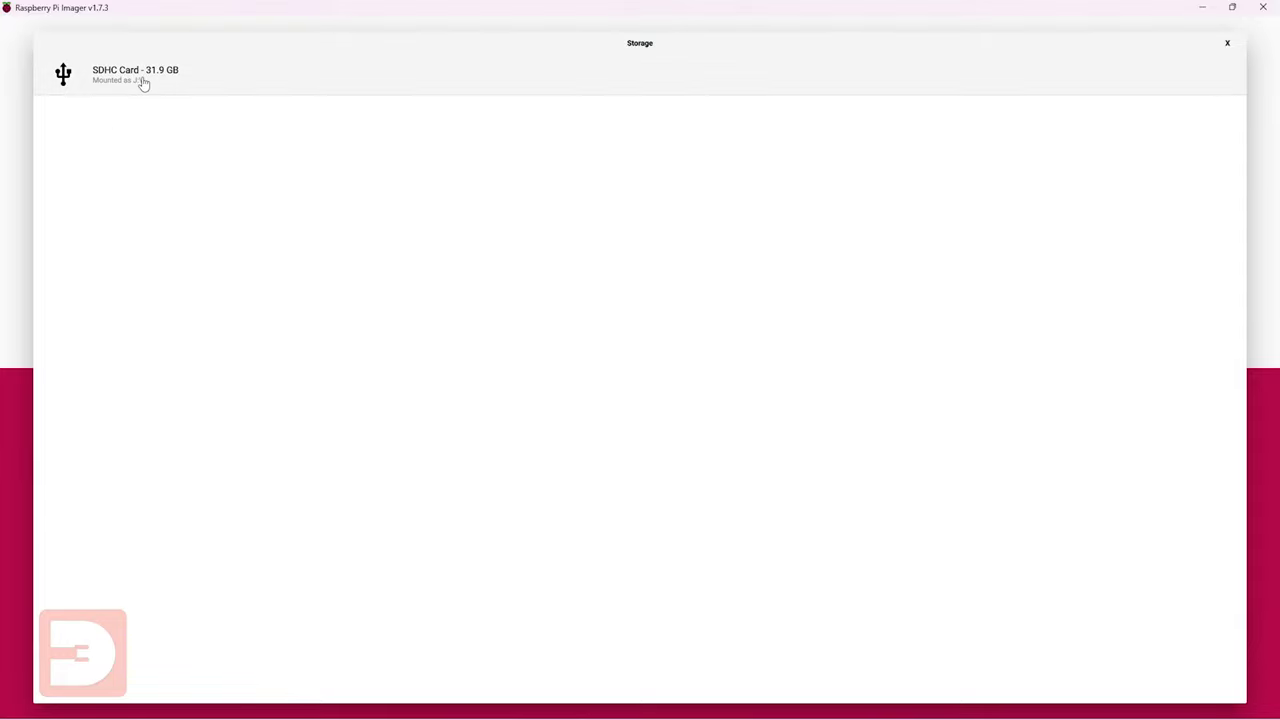
{"action": "left_click", "coordinate": [143, 82]}
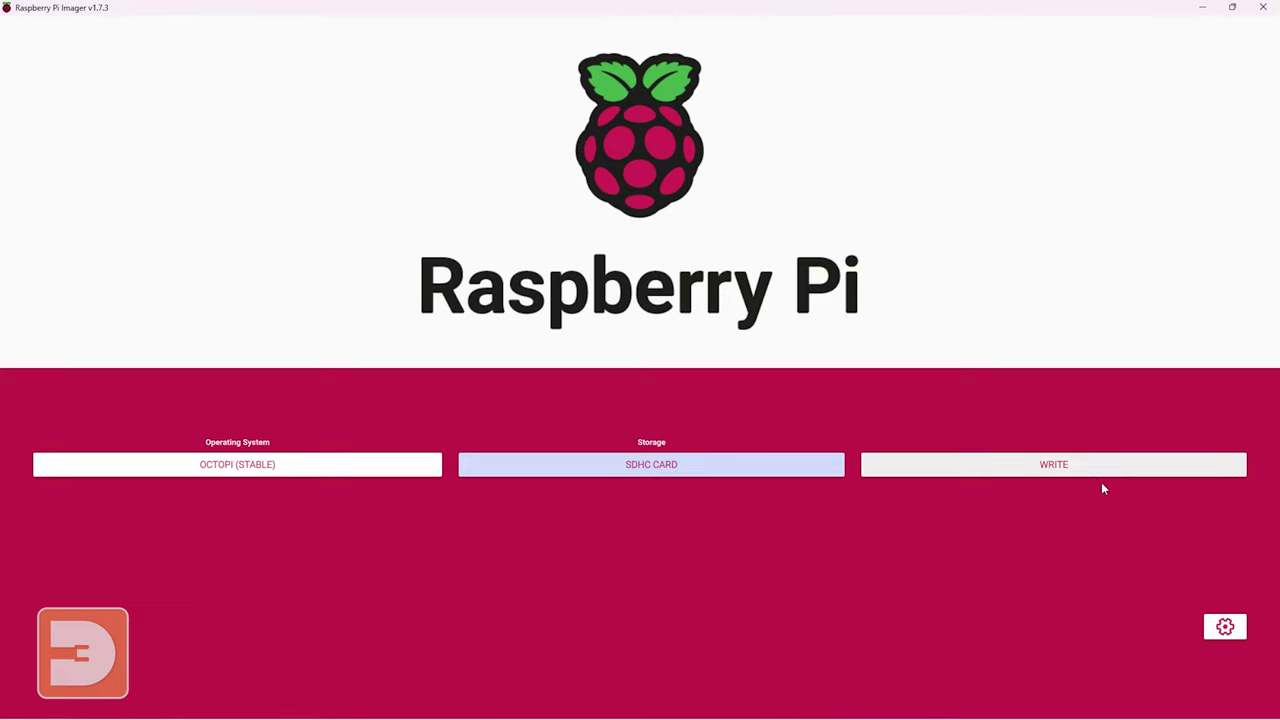
{"action": "left_click", "coordinate": [1224, 628]}
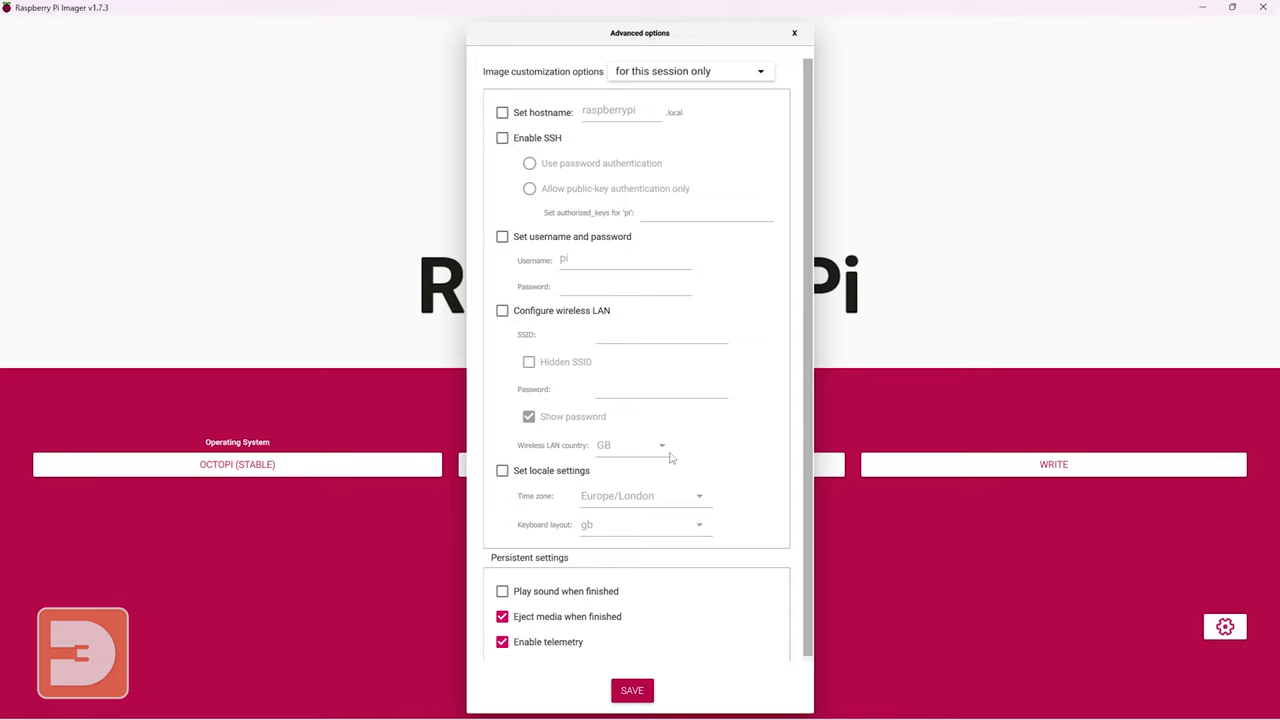
Step: Set the hostname to octoprint, enable SSH, and fill in the login password
{"action": "left_click", "coordinate": [502, 113]}
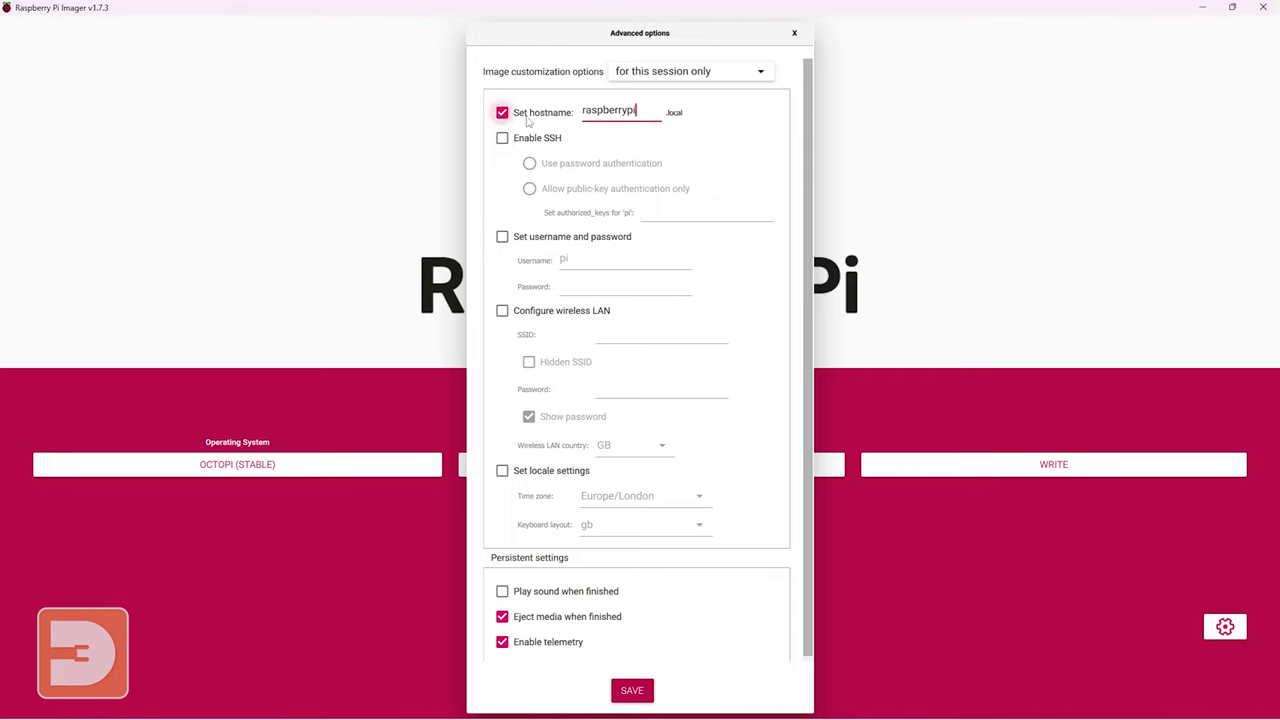
{"action": "double_click", "coordinate": [607, 109]}
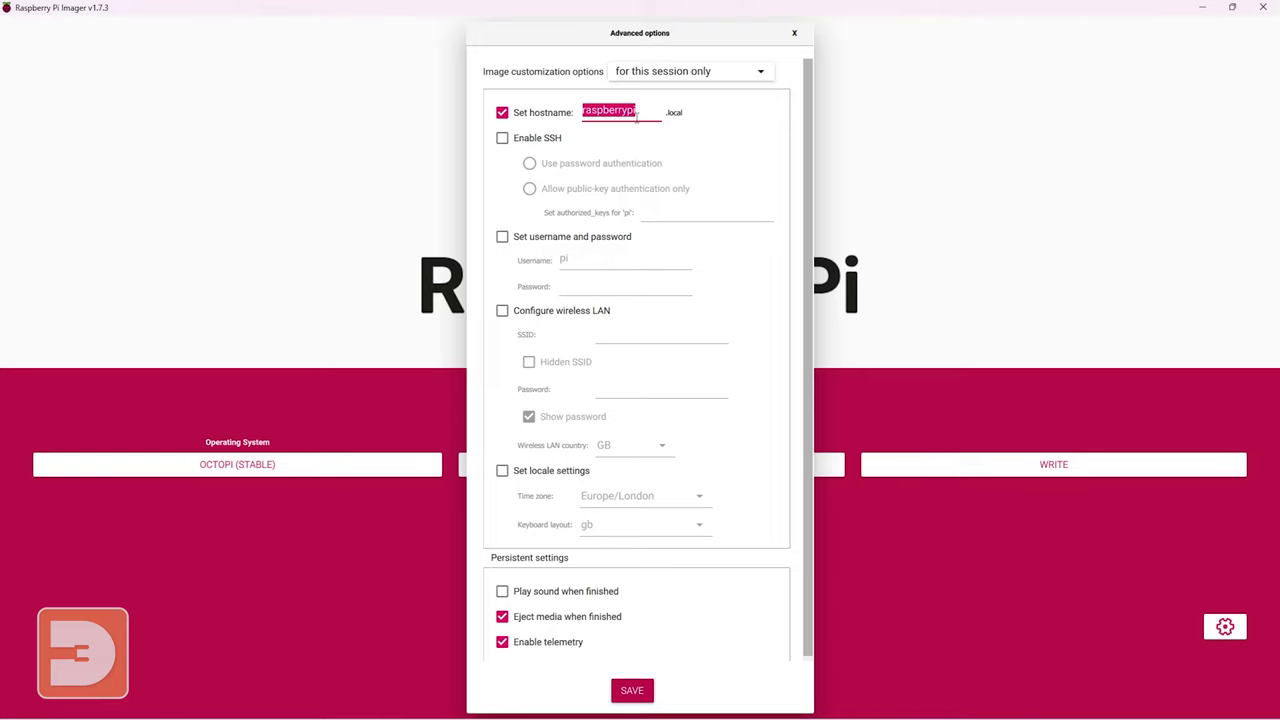
{"action": "type", "text": "octoprint"}
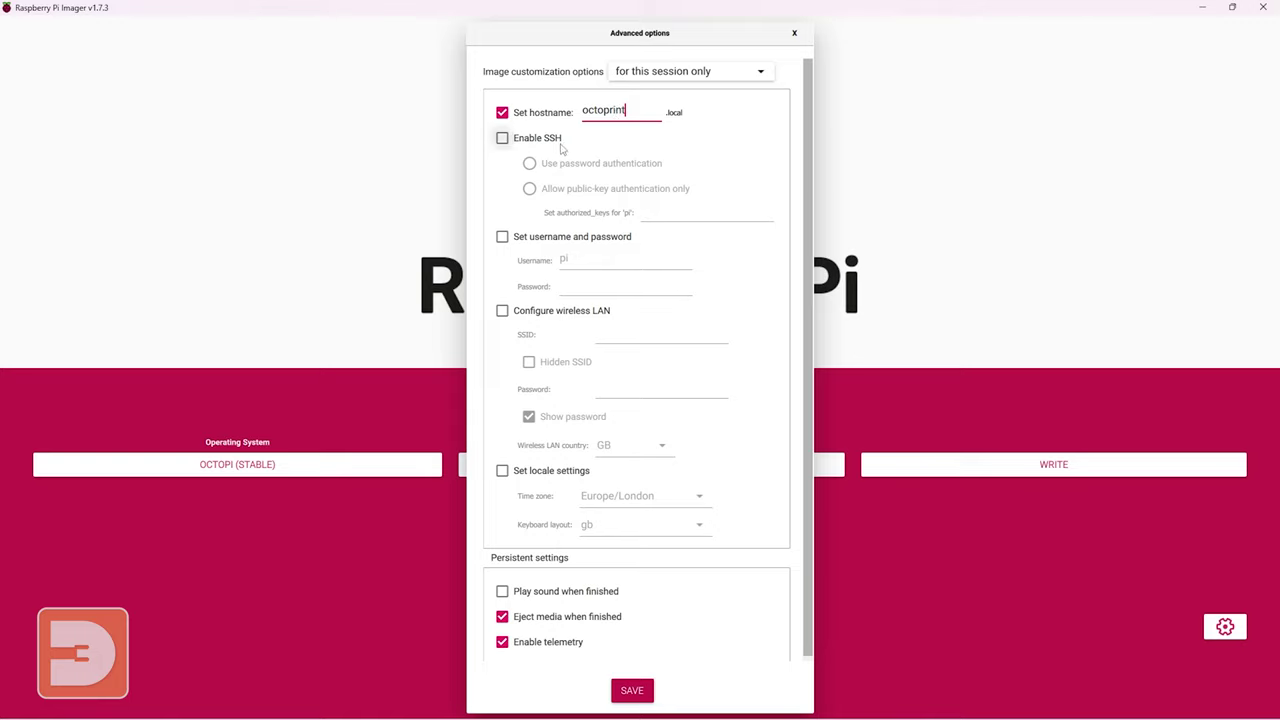
{"action": "left_click", "coordinate": [502, 139]}
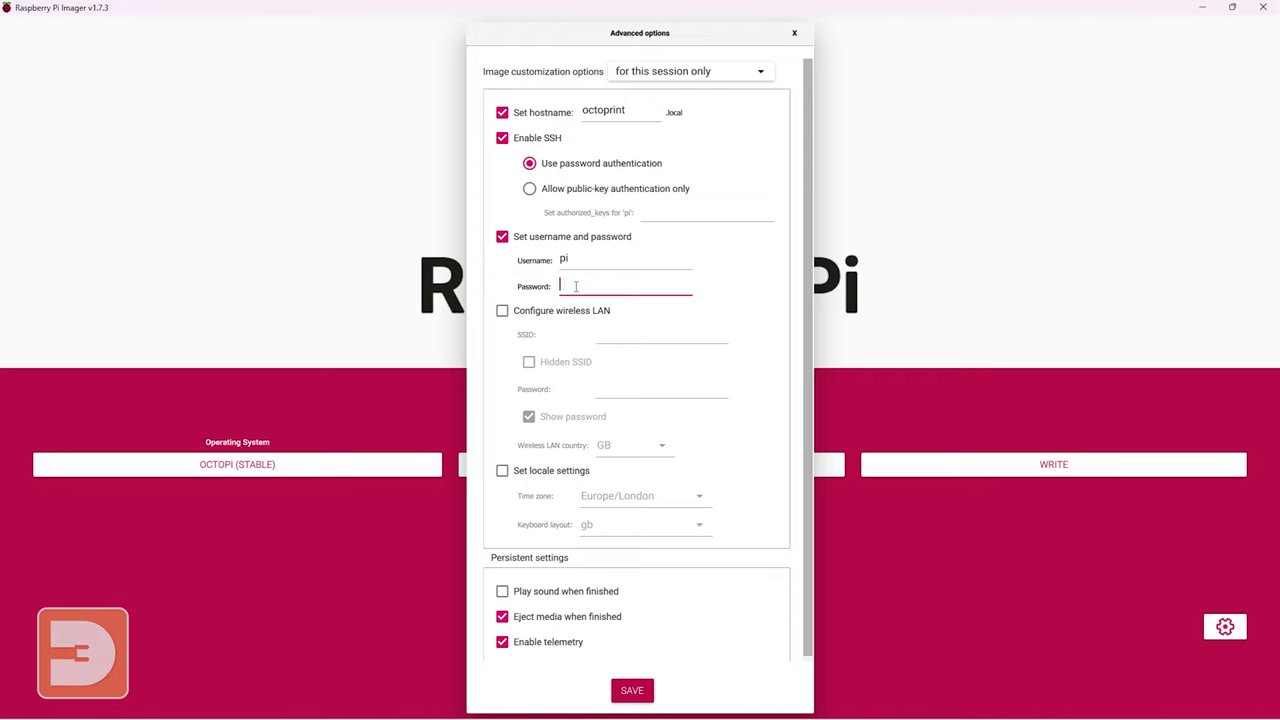
{"action": "key", "text": "ctrl+v"}
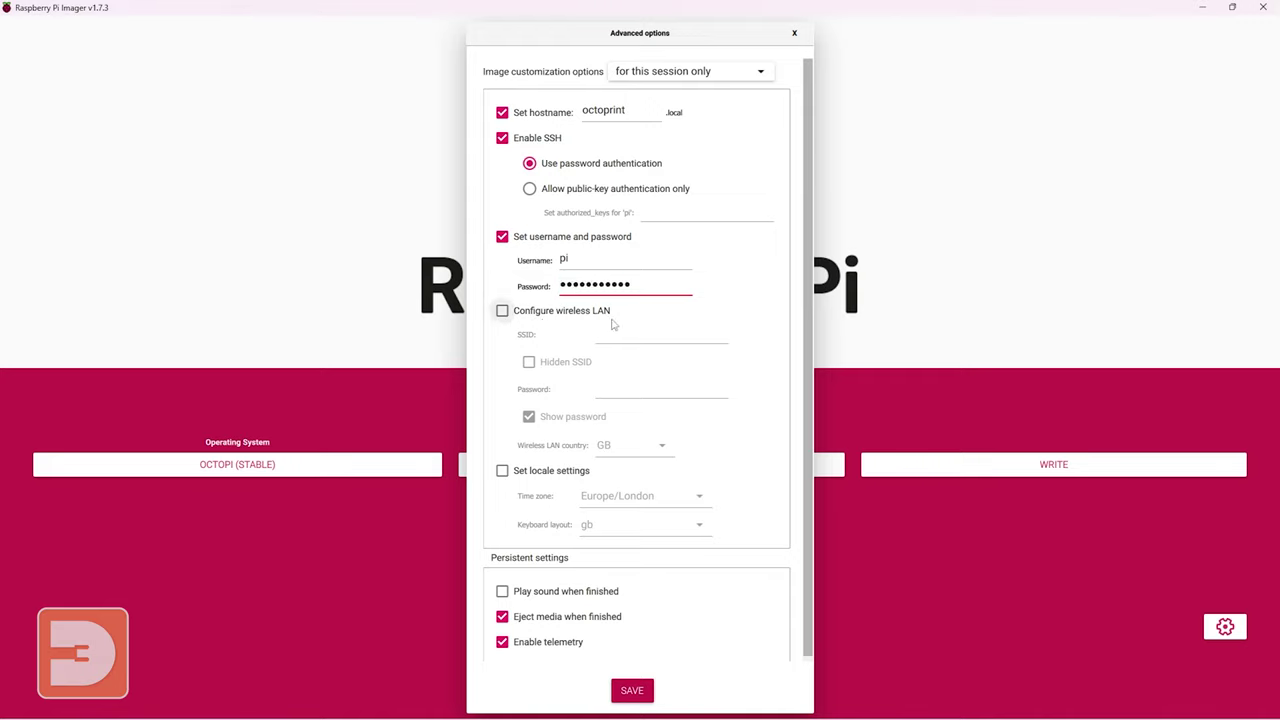
Step: Configure wireless LAN with the Wi-Fi network name and hidden password, then save the settings
{"action": "left_click", "coordinate": [503, 313]}
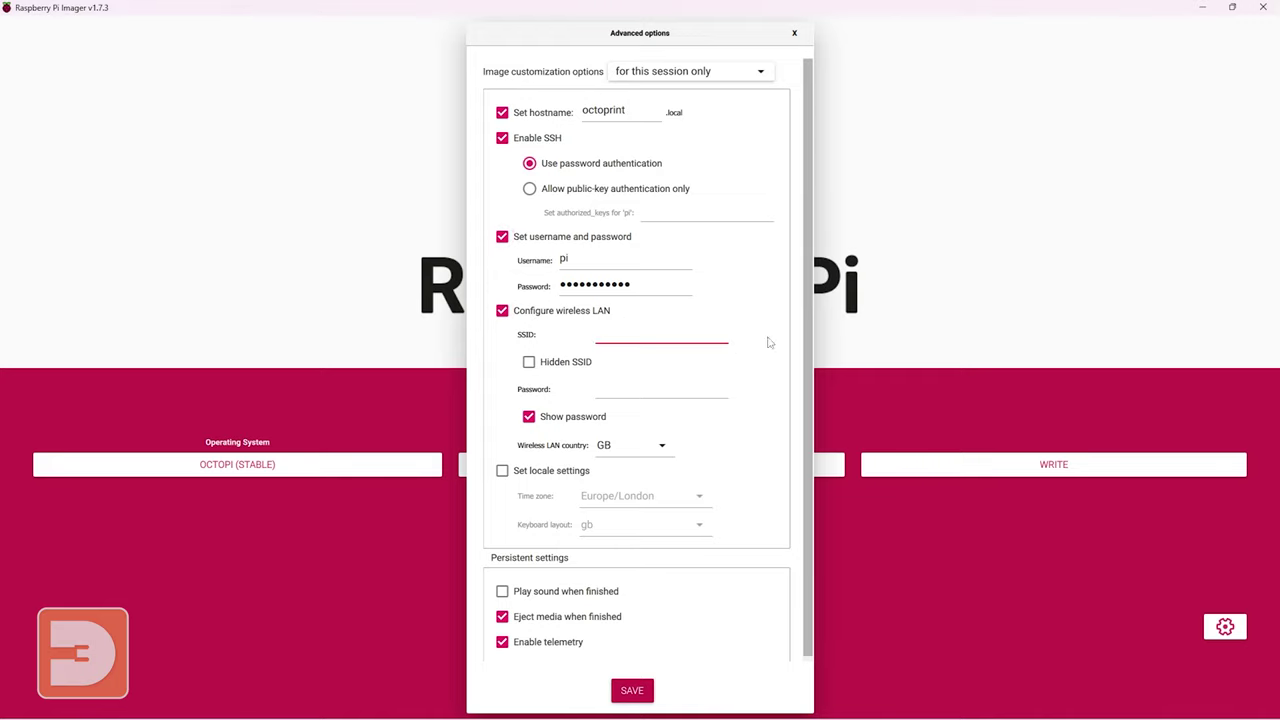
{"action": "type", "text": "networks"}
{"action": "left_click", "coordinate": [529, 416]}
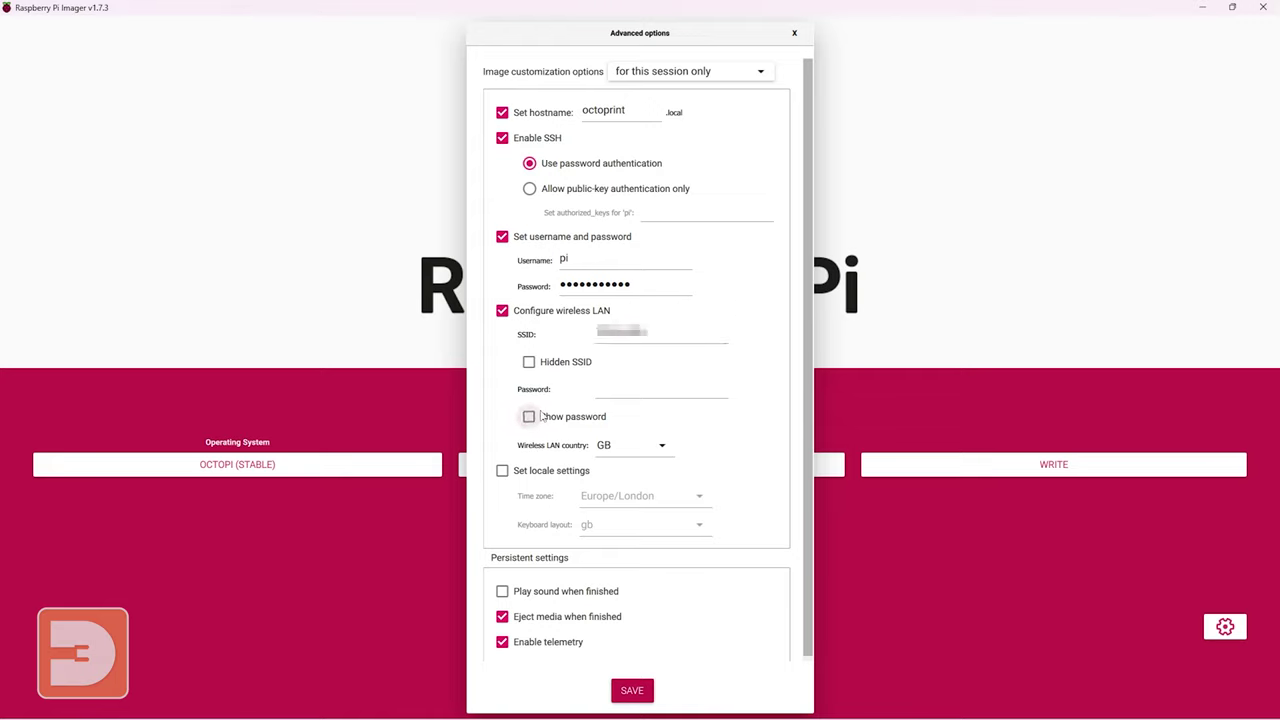
{"action": "left_click", "coordinate": [606, 389]}
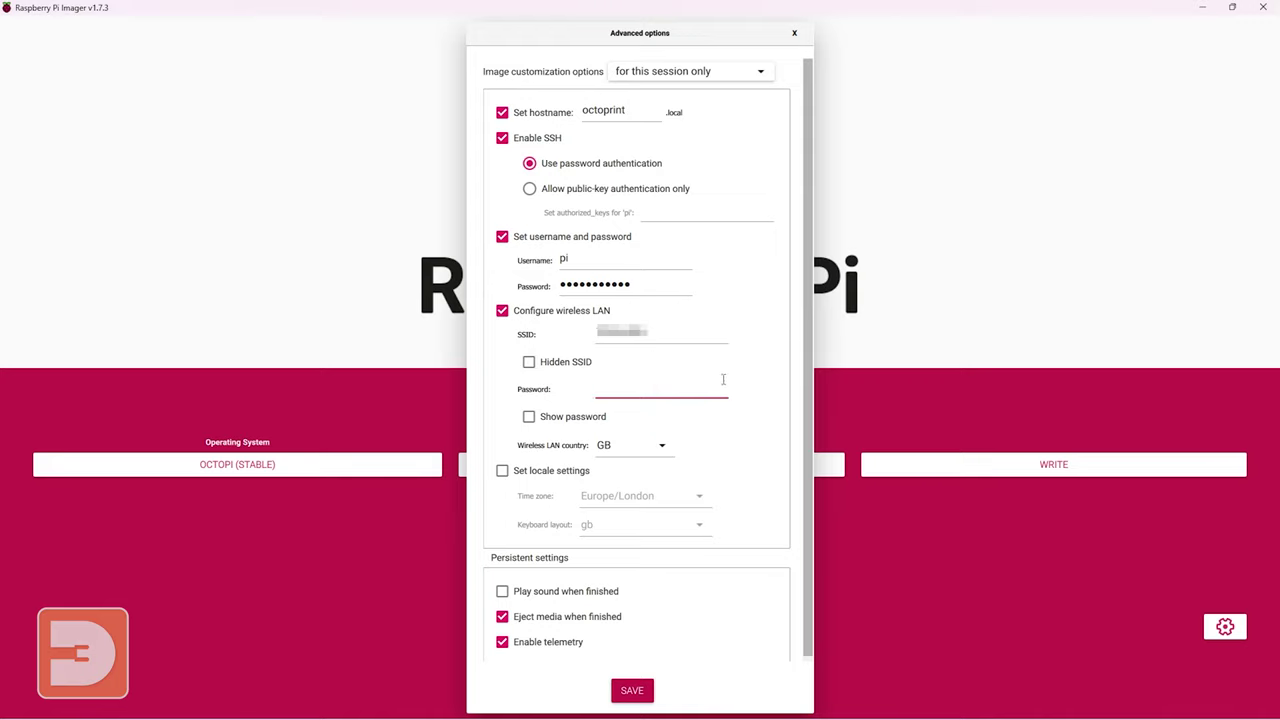
{"action": "key", "text": "ctrl+v"}
{"action": "left_click", "coordinate": [638, 692]}
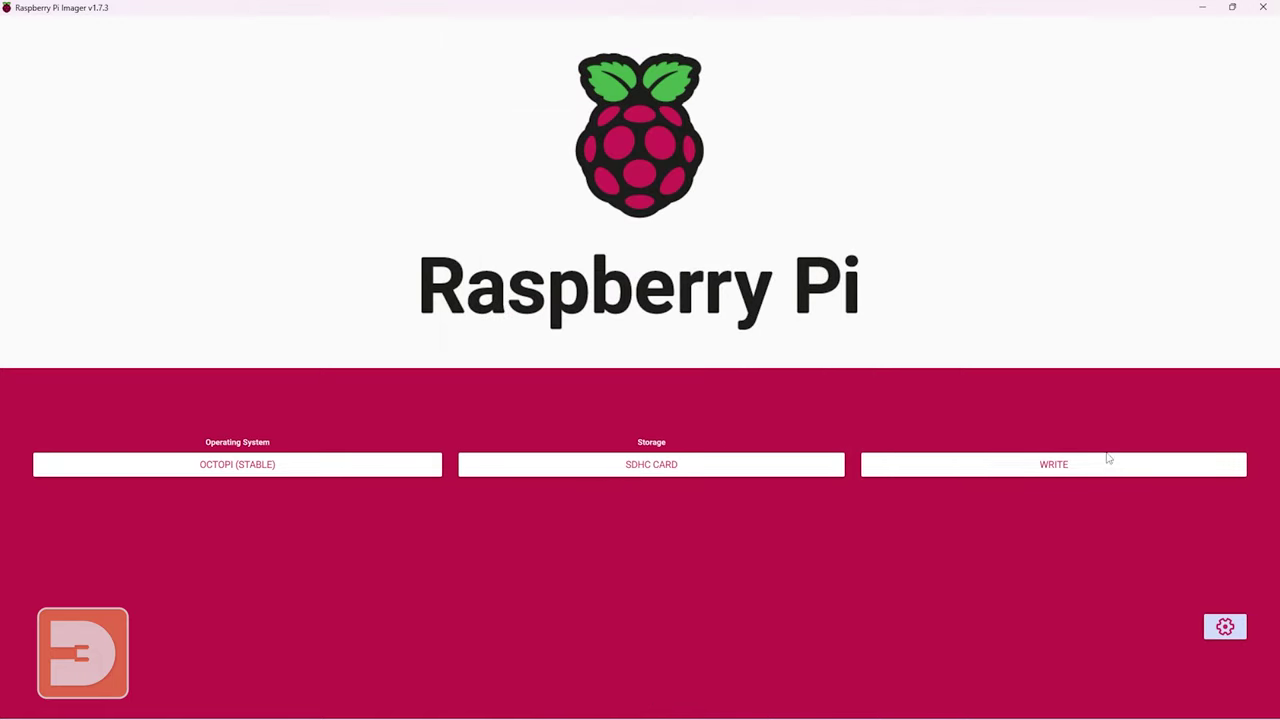
Step: Write OctoPi (stable) to the SDHC card, confirm erasing it, and dismiss the success message
{"action": "left_click", "coordinate": [1068, 464]}
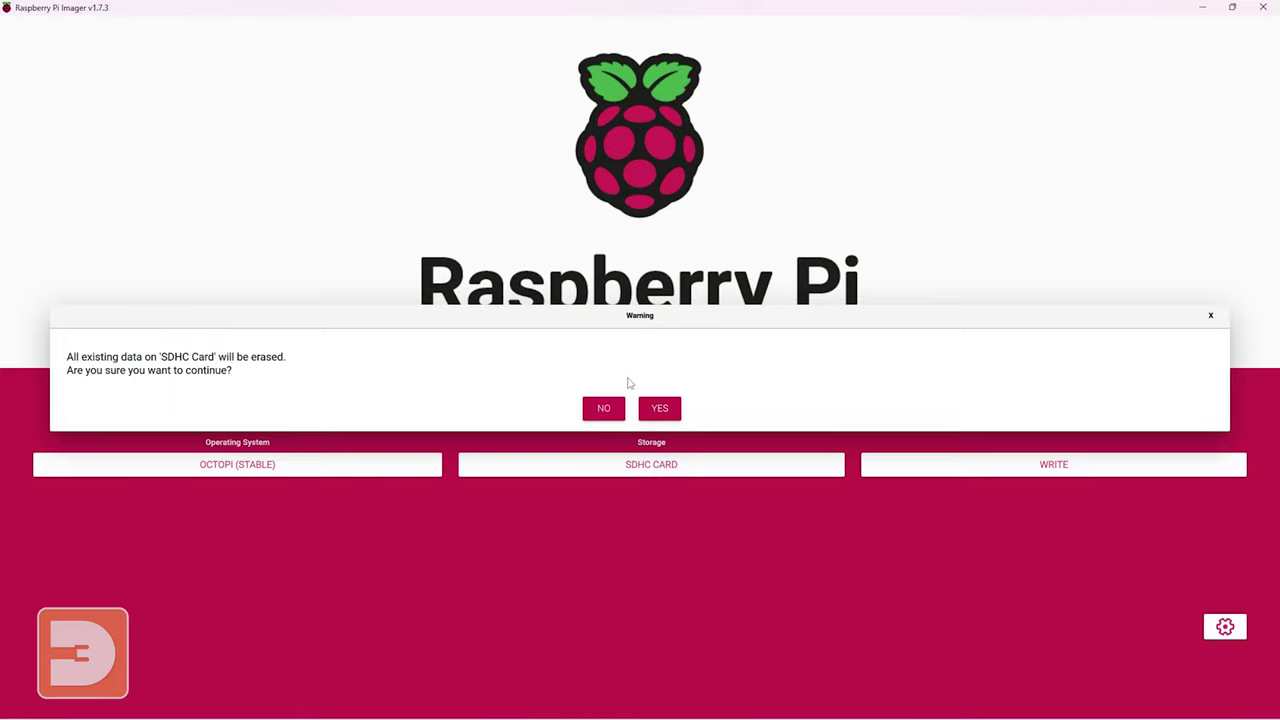
{"action": "left_click", "coordinate": [660, 408]}
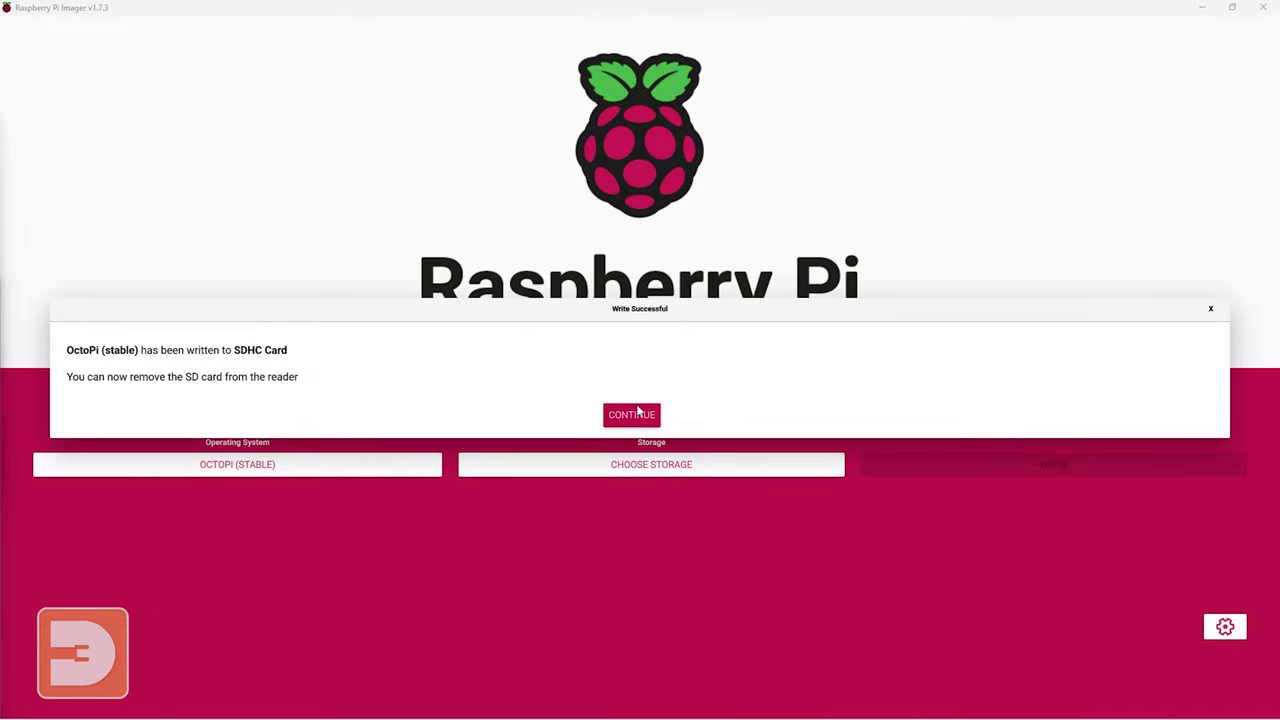
{"action": "left_click", "coordinate": [632, 422]}
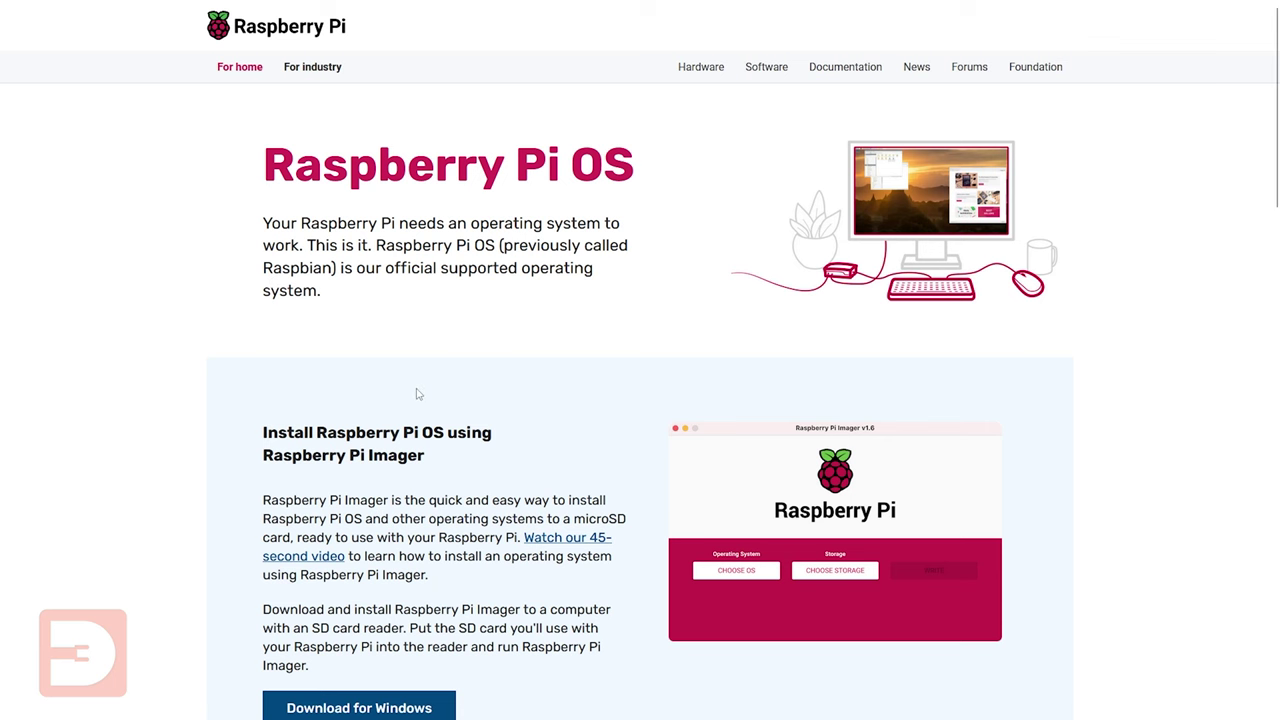
Step: Load octoprint.local in Firefox's address bar
{"action": "mouse_move", "coordinate": [394, 5]}
{"action": "left_click", "coordinate": [384, 43]}
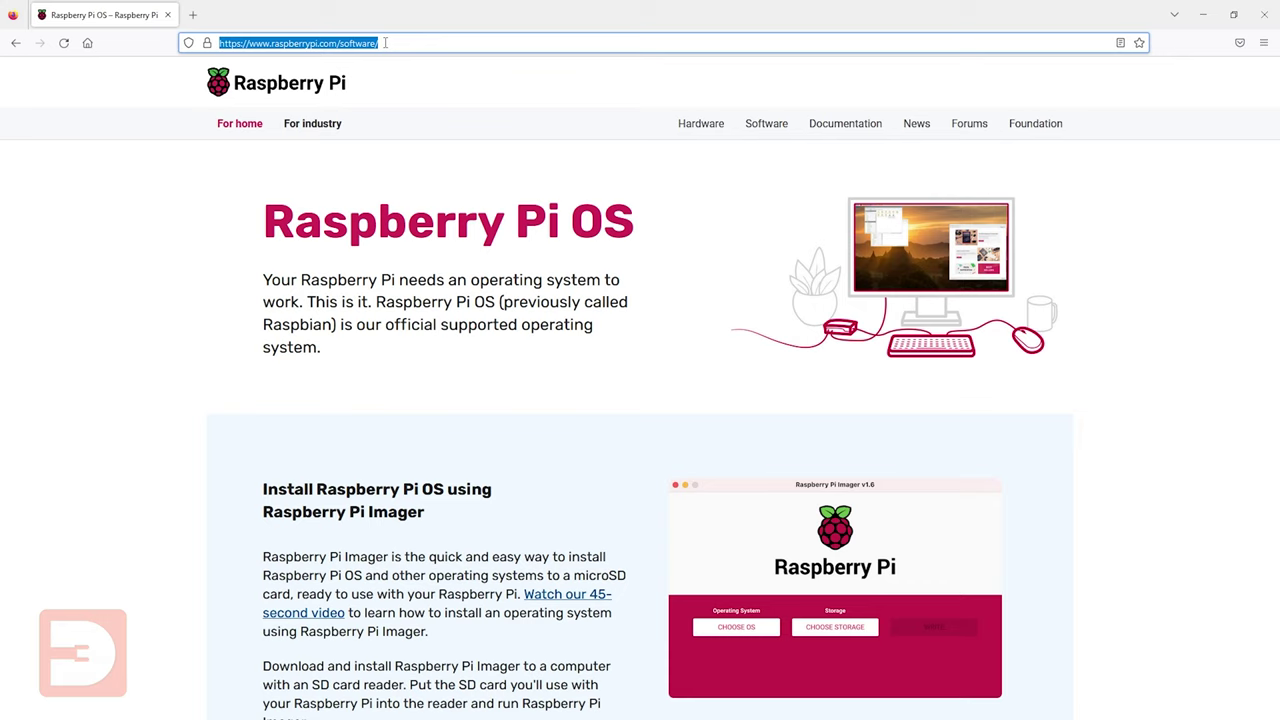
{"action": "type", "text": "octoprint"}
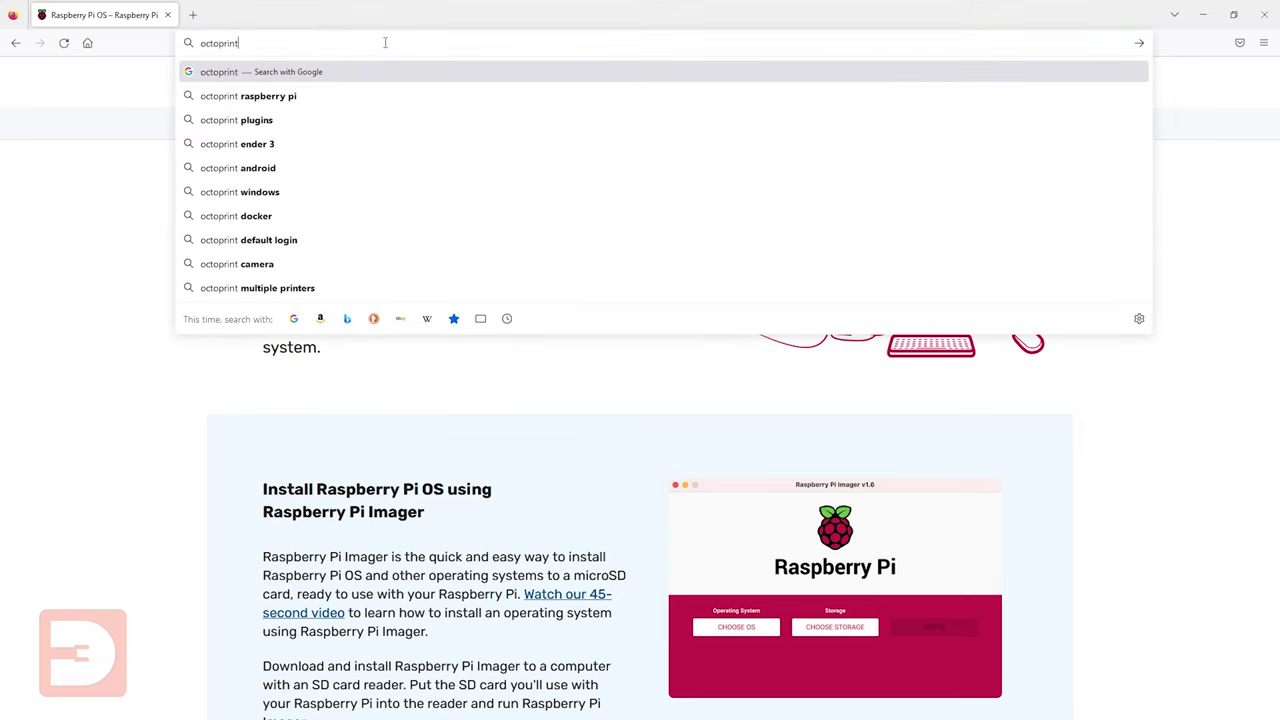
{"action": "type", "text": ".local"}
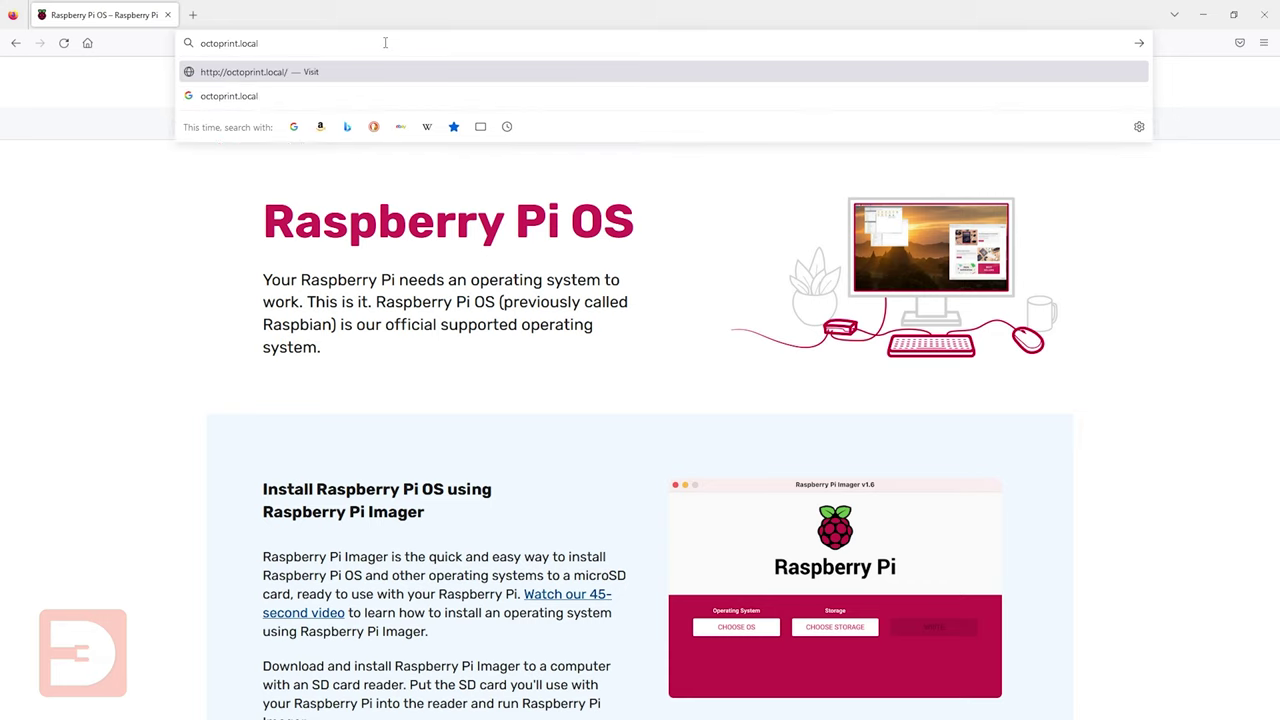
{"action": "key", "text": "Return"}
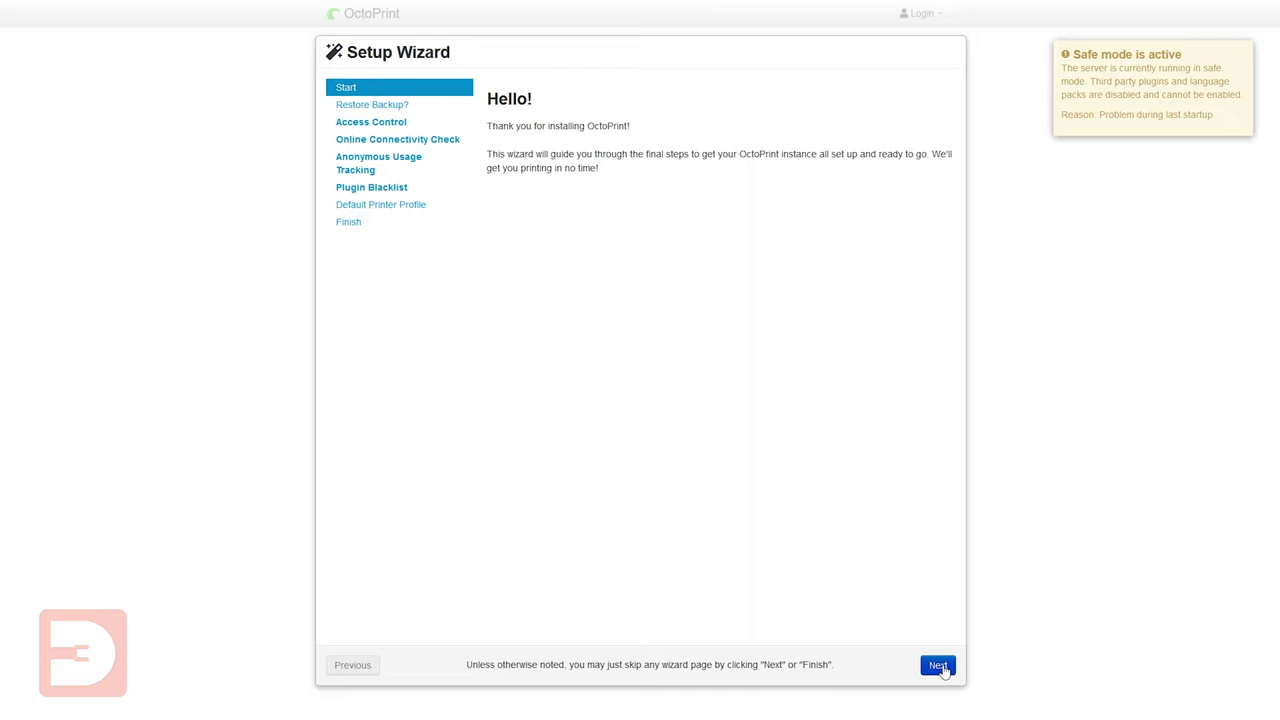
Step: Go past the wizard's welcome page and the backup-restore page without restoring a backup
{"action": "left_click", "coordinate": [938, 666]}
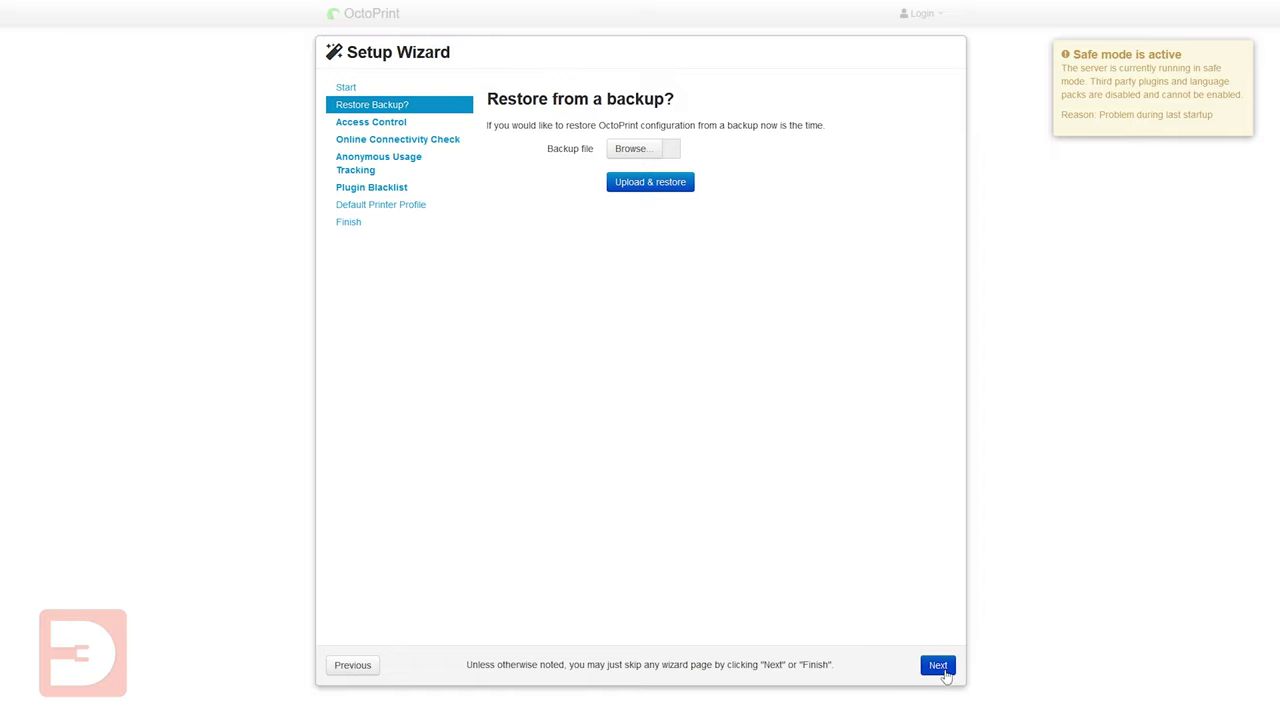
{"action": "left_click", "coordinate": [938, 666]}
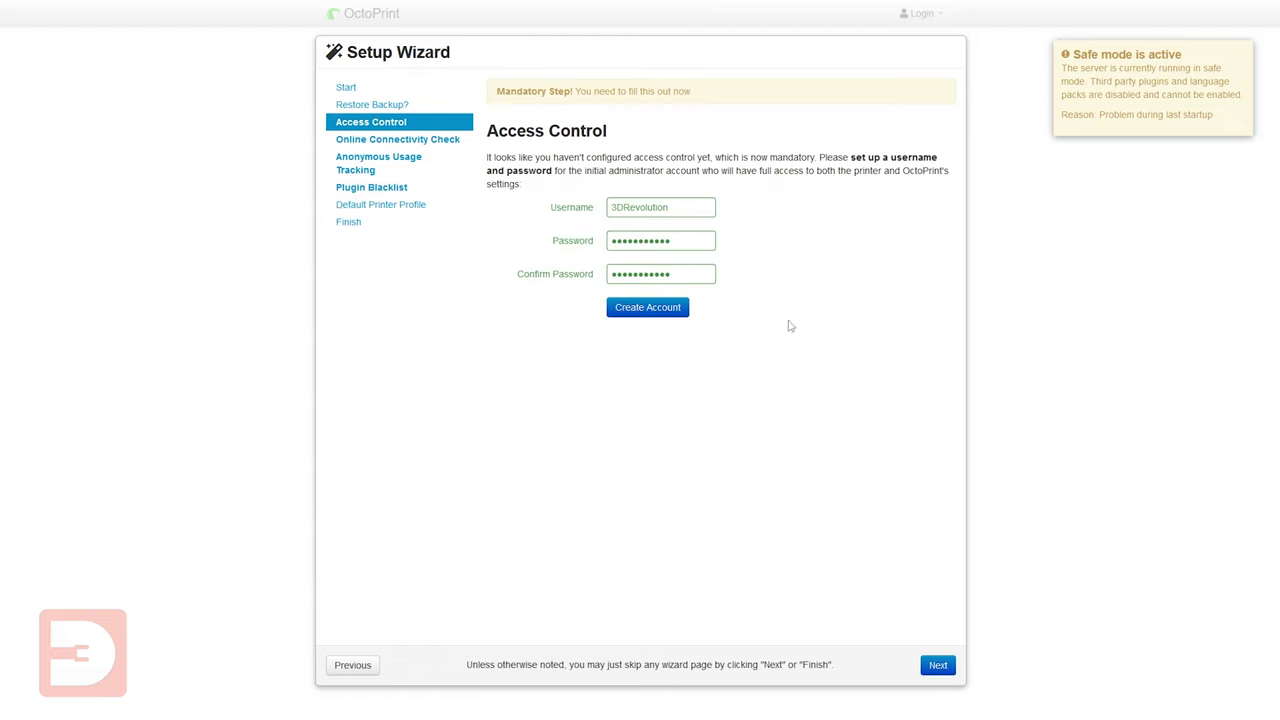
Step: Create the administrator account, decline saving the login in Firefox, and continue to the connectivity check
{"action": "left_click", "coordinate": [657, 310]}
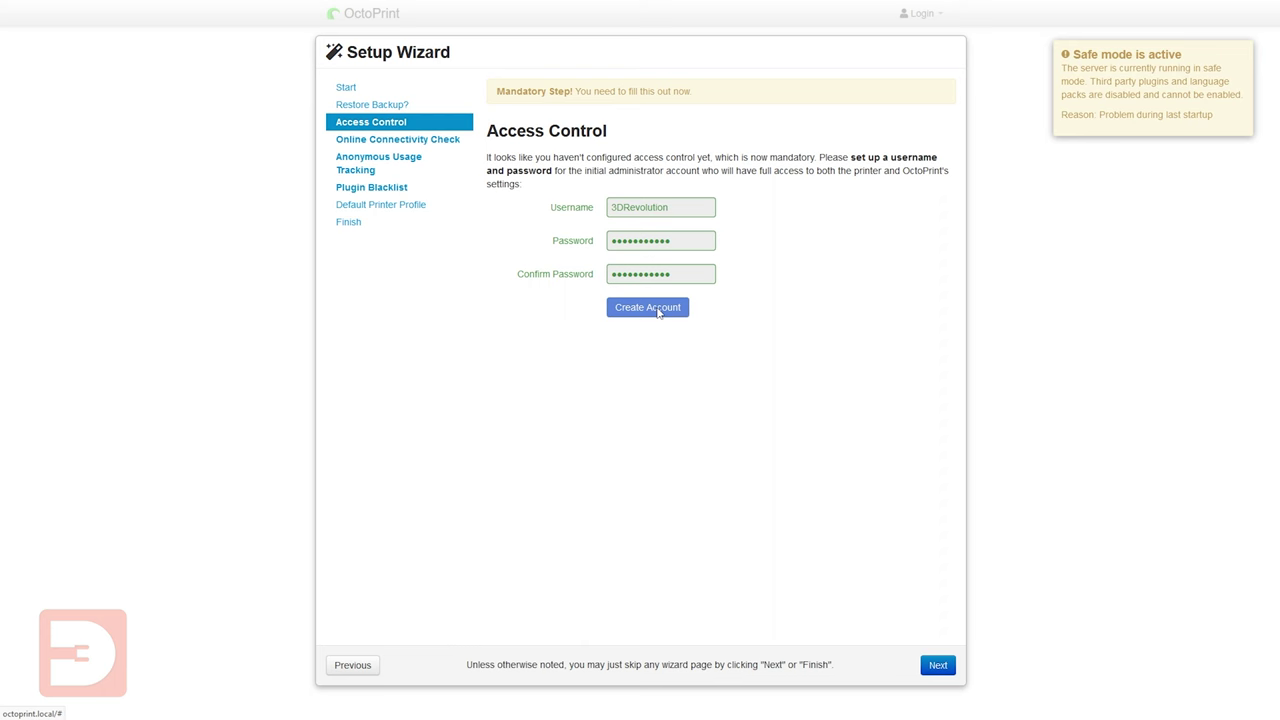
{"action": "left_click", "coordinate": [390, 162]}
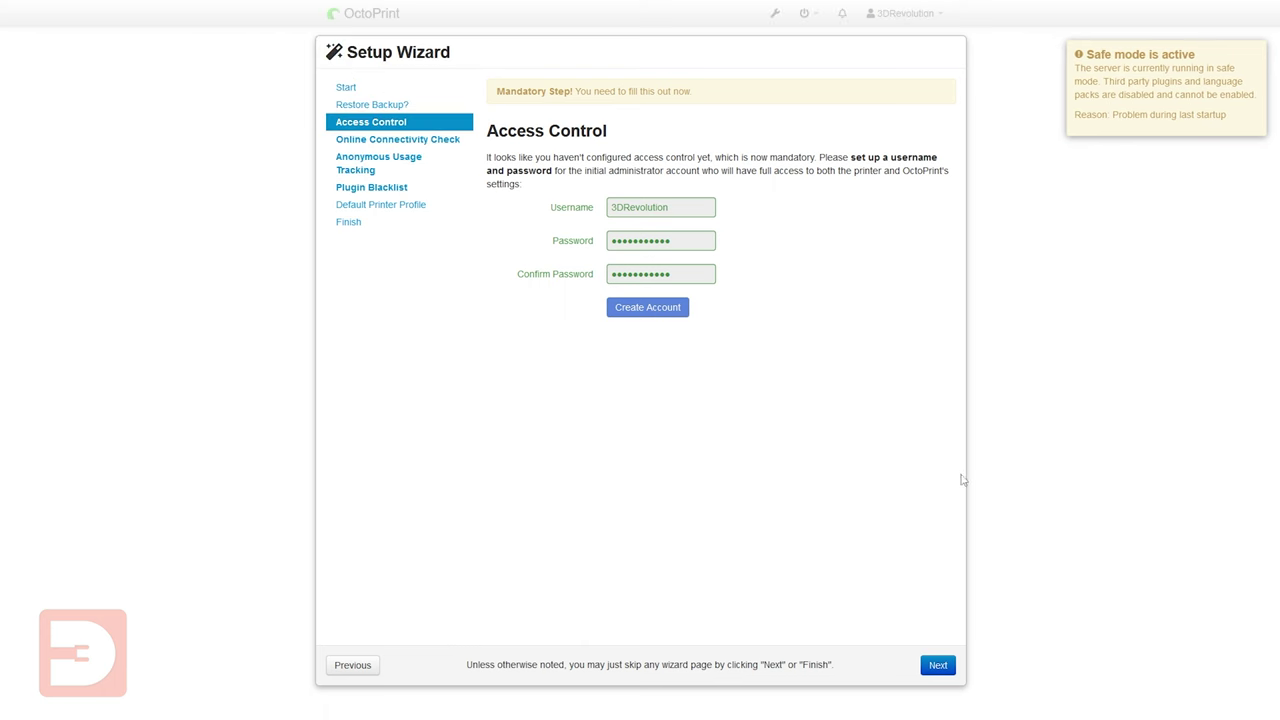
{"action": "left_click", "coordinate": [940, 668]}
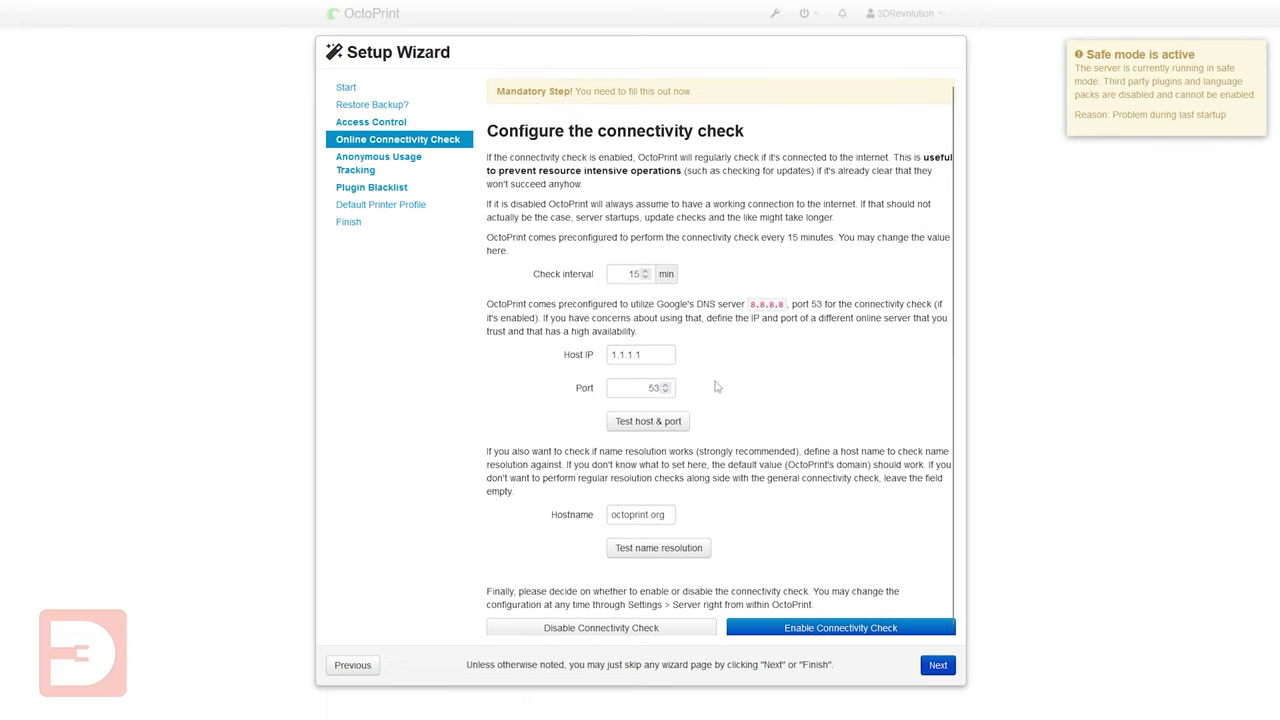
Step: Enable the connectivity check with defaults (host 1.1.1.1, port 53, 15-min interval) and continue
{"action": "scroll", "coordinate": [766, 397], "scroll_direction": "down", "scroll_amount": 1}
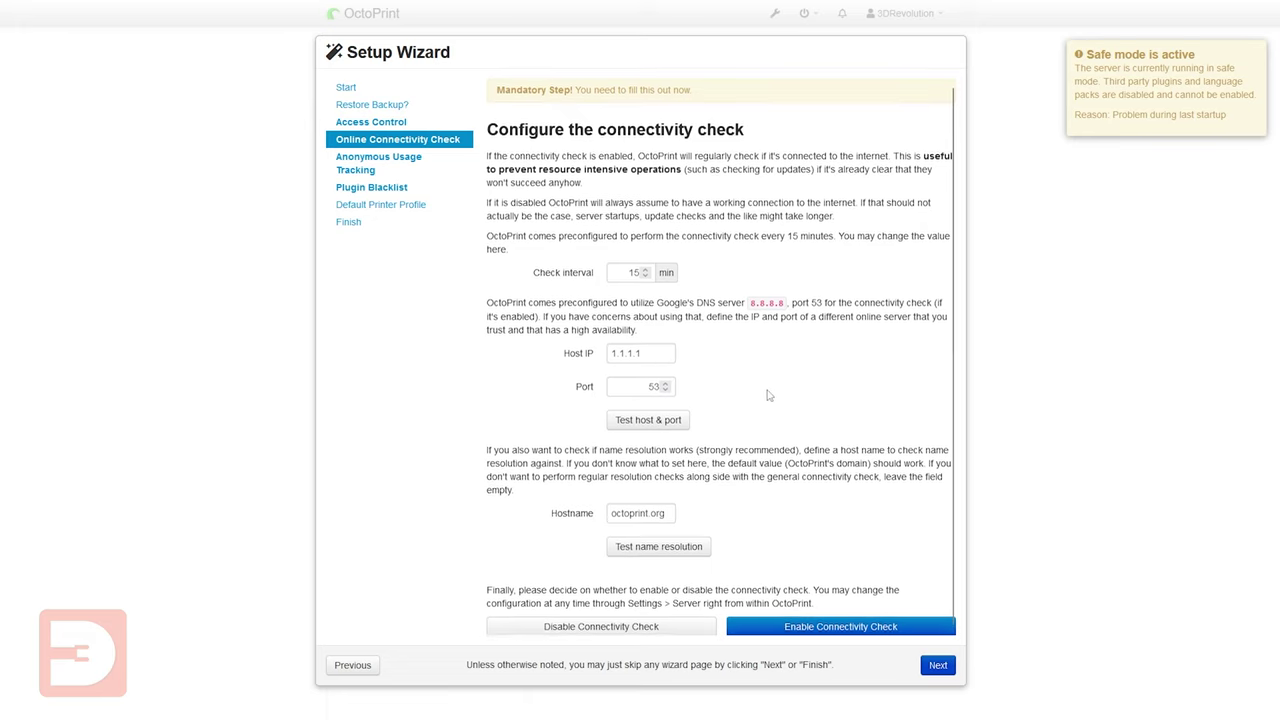
{"action": "left_click", "coordinate": [800, 630]}
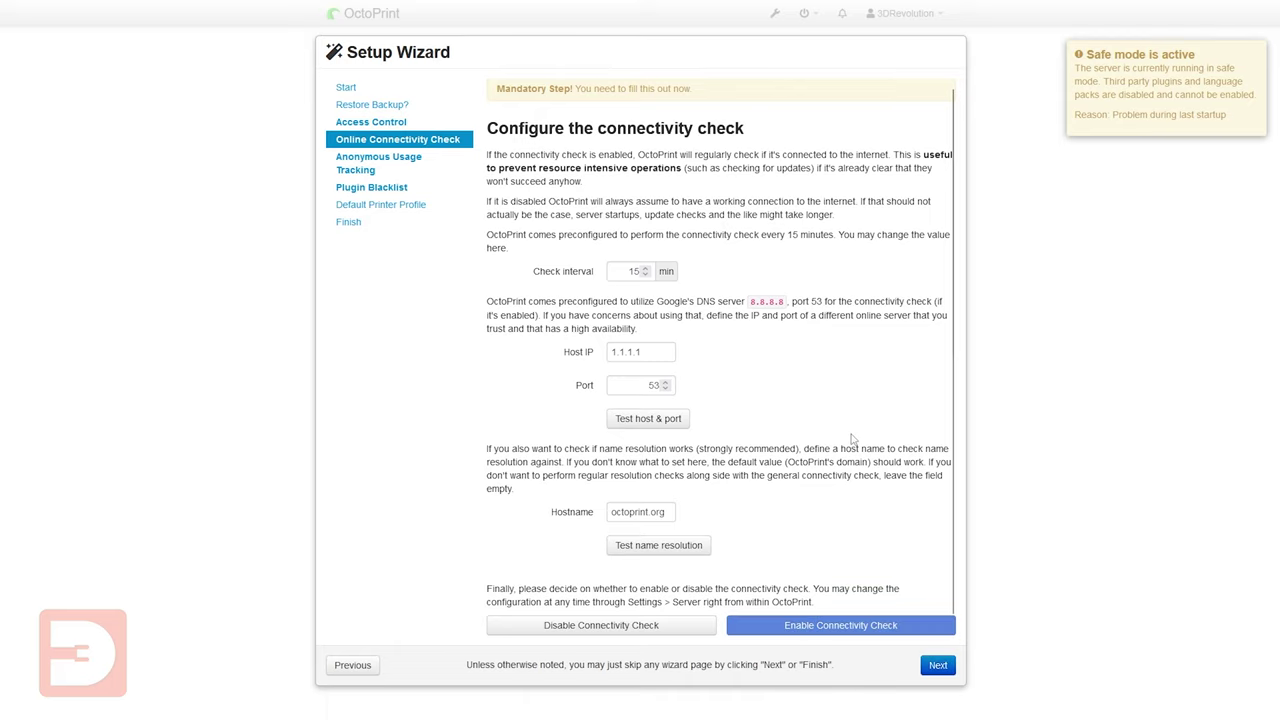
{"action": "left_click", "coordinate": [937, 675]}
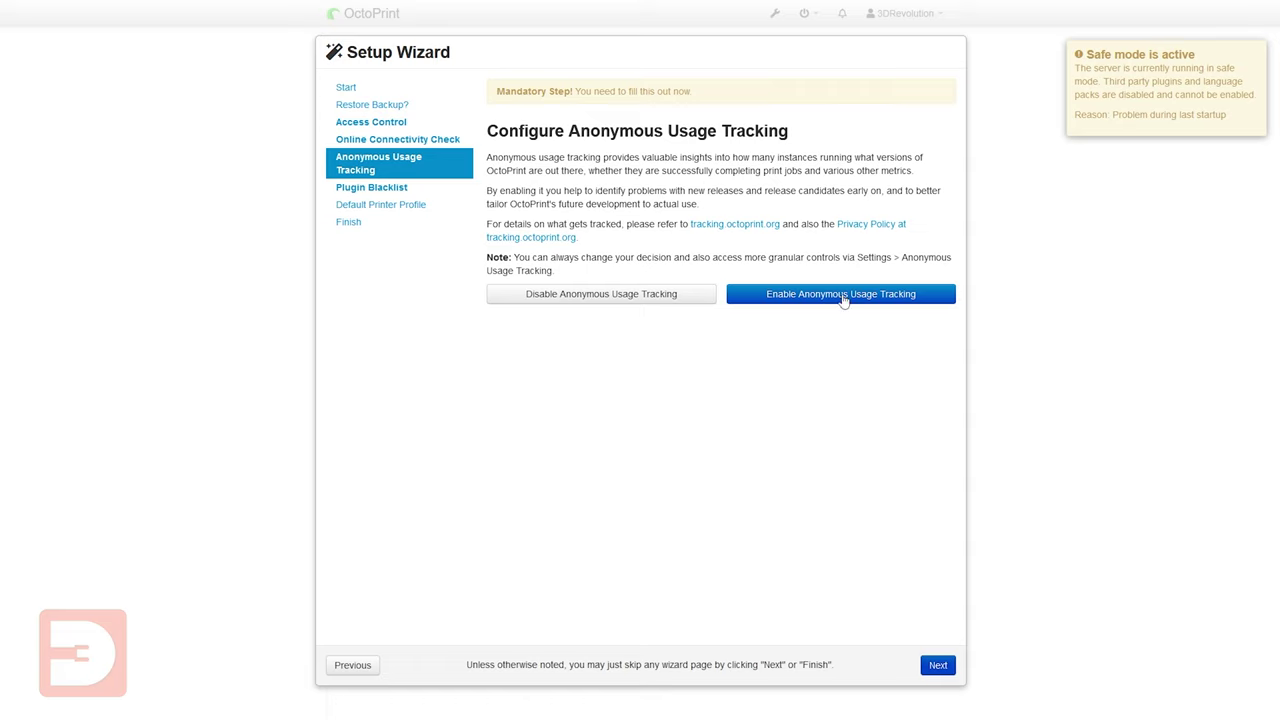
Step: Enable anonymous usage tracking and go on to the plugin blacklist step
{"action": "left_click", "coordinate": [771, 303]}
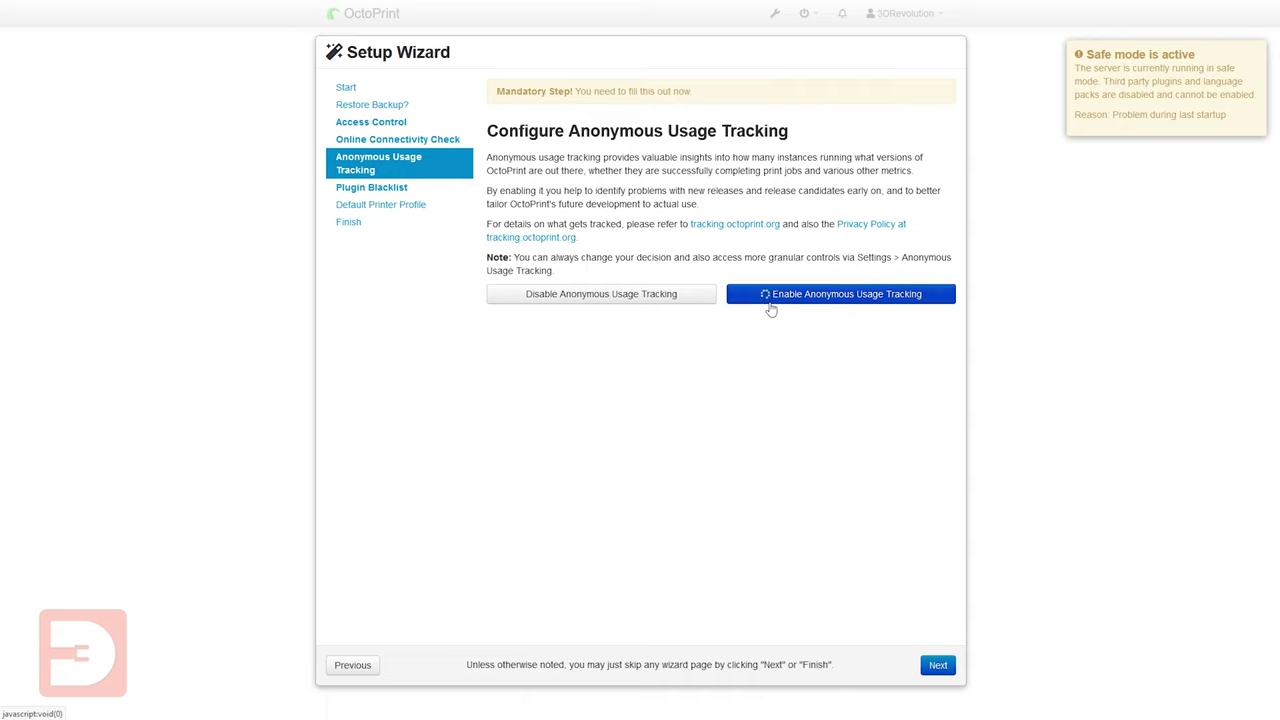
{"action": "left_click", "coordinate": [938, 666]}
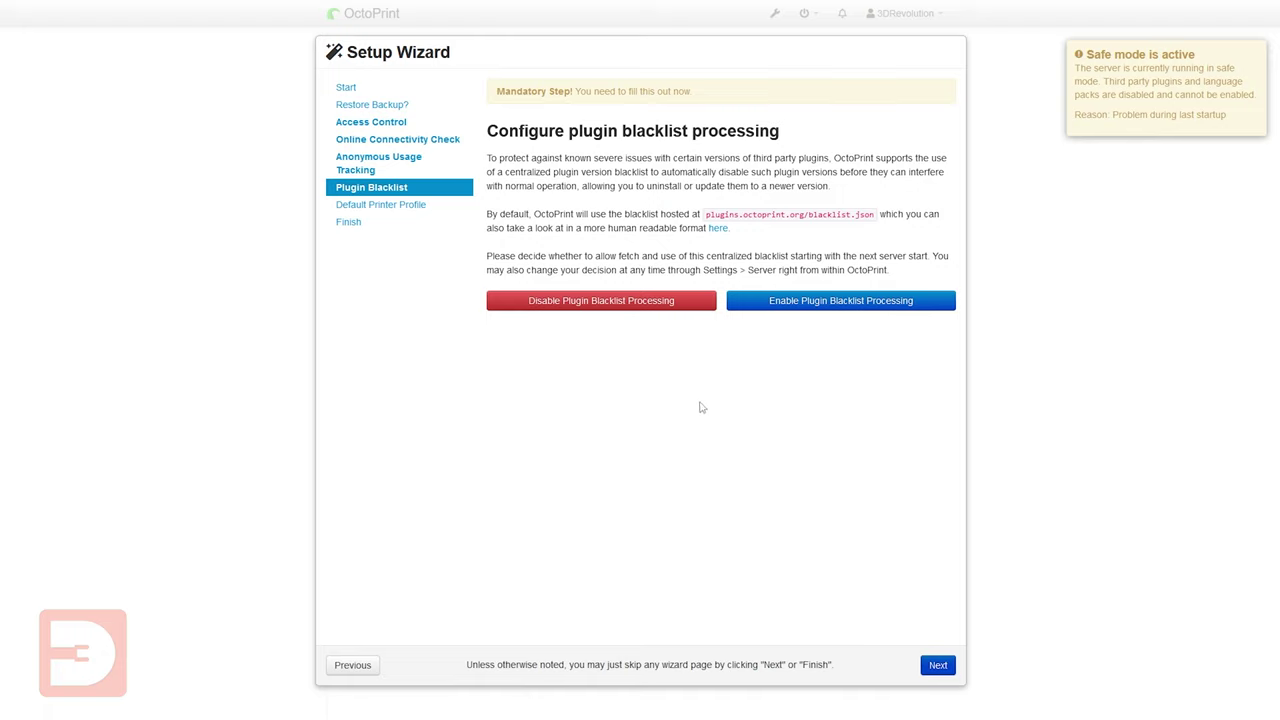
Step: Enable plugin blacklist processing and go on to the Default Printer Profile page
{"action": "left_click", "coordinate": [760, 303]}
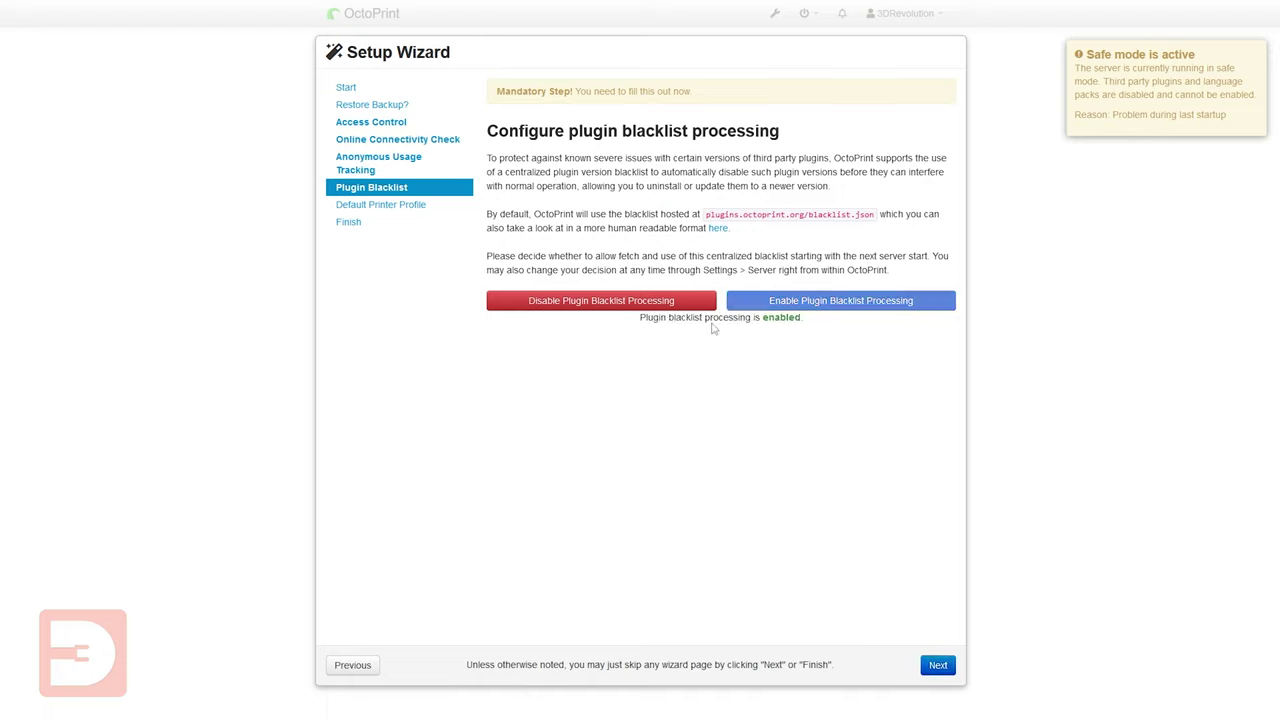
{"action": "left_click", "coordinate": [946, 665]}
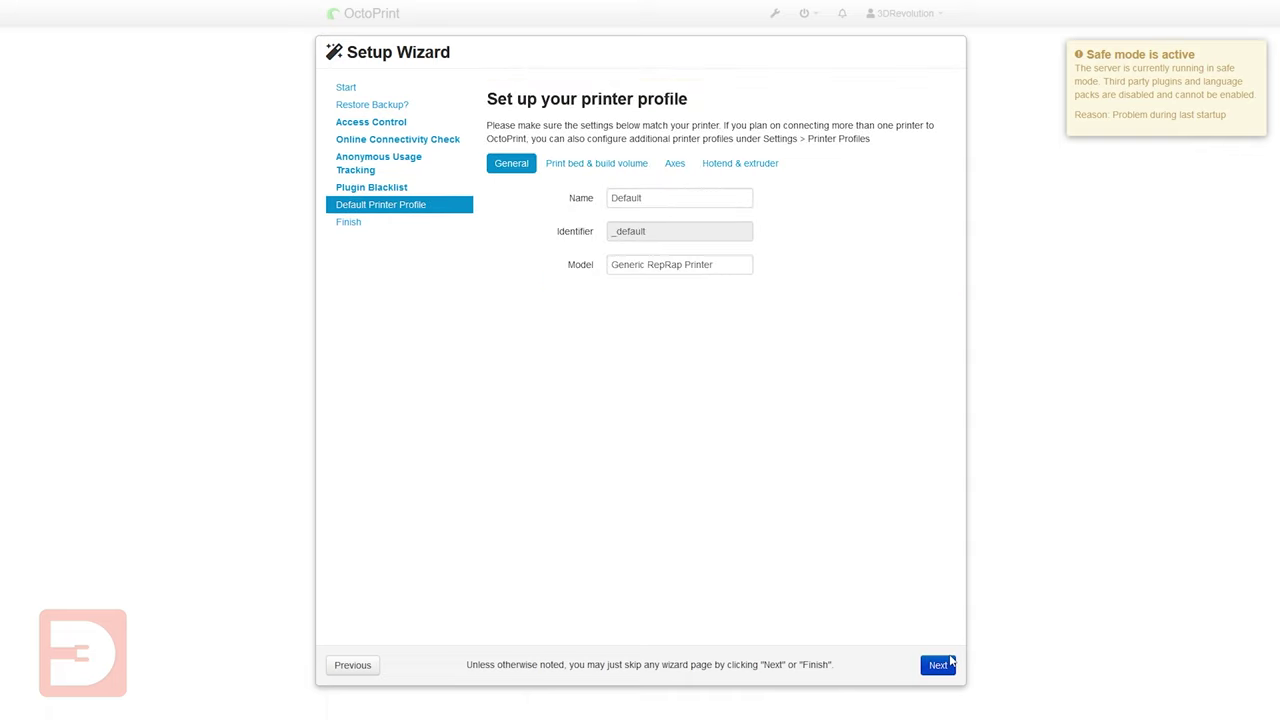
Step: Rename the default printer profile to 'Prusa'
{"action": "double_click", "coordinate": [628, 200]}
{"action": "type", "text": "Prusa"}
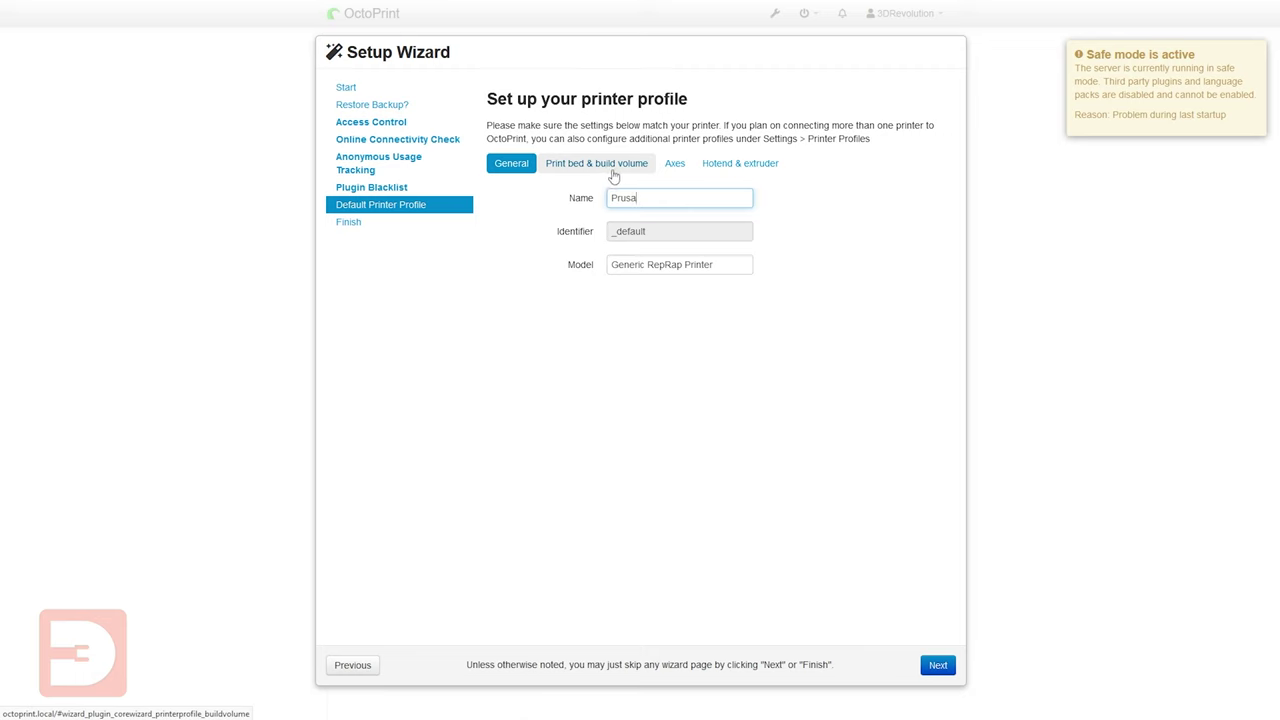
{"action": "left_click", "coordinate": [596, 174]}
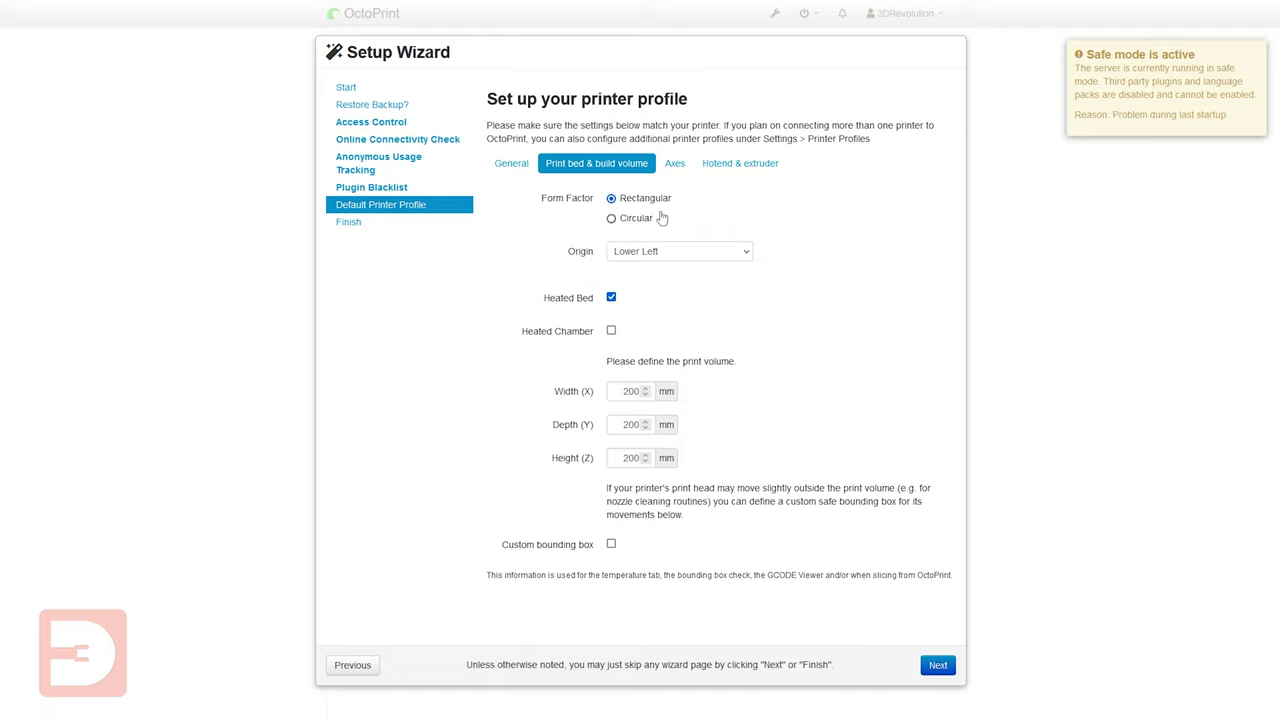
Step: Keep the bed origin at Lower Left and review the 250 × 210 × 210 mm build volume
{"action": "left_click", "coordinate": [650, 257]}
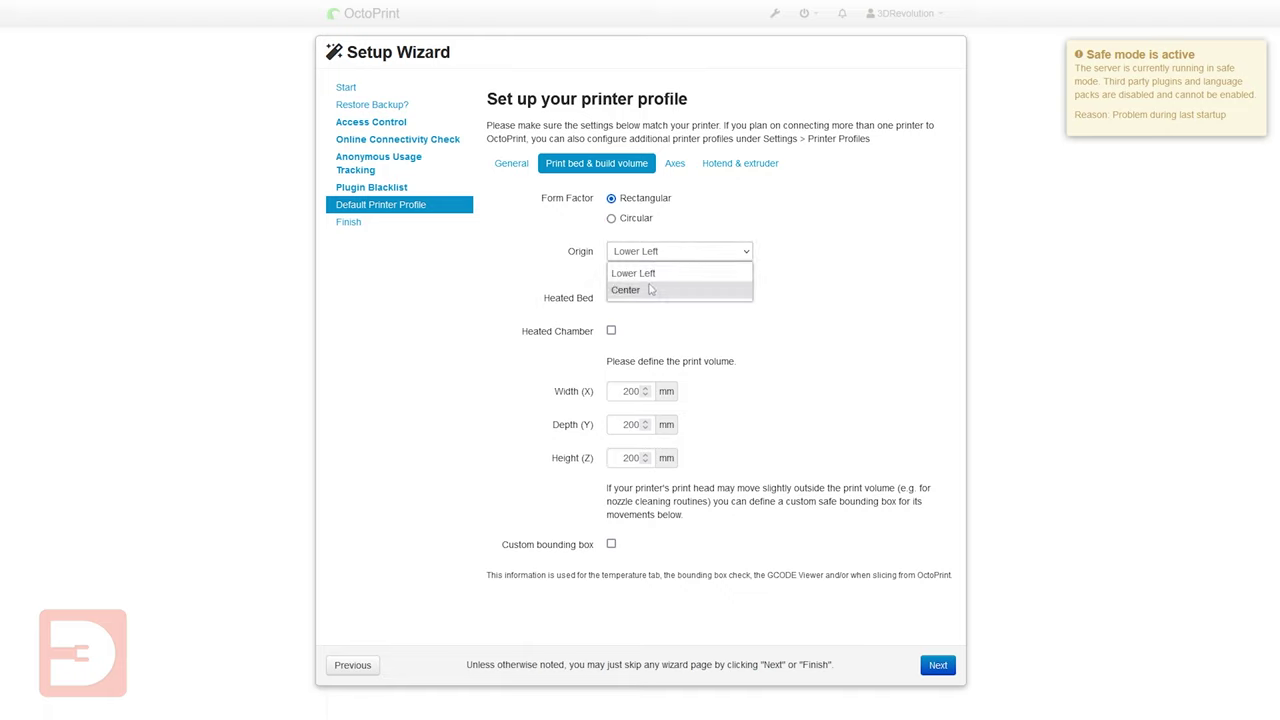
{"action": "left_click", "coordinate": [576, 275]}
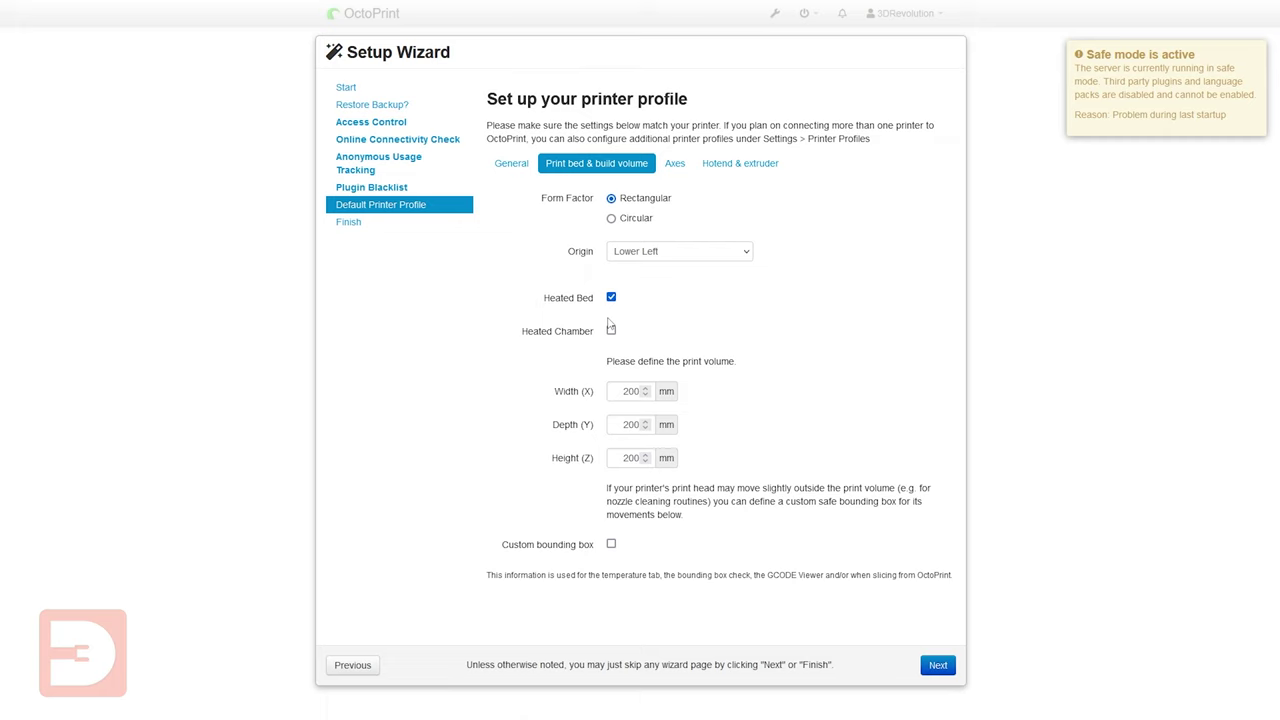
{"action": "left_click", "coordinate": [625, 388]}
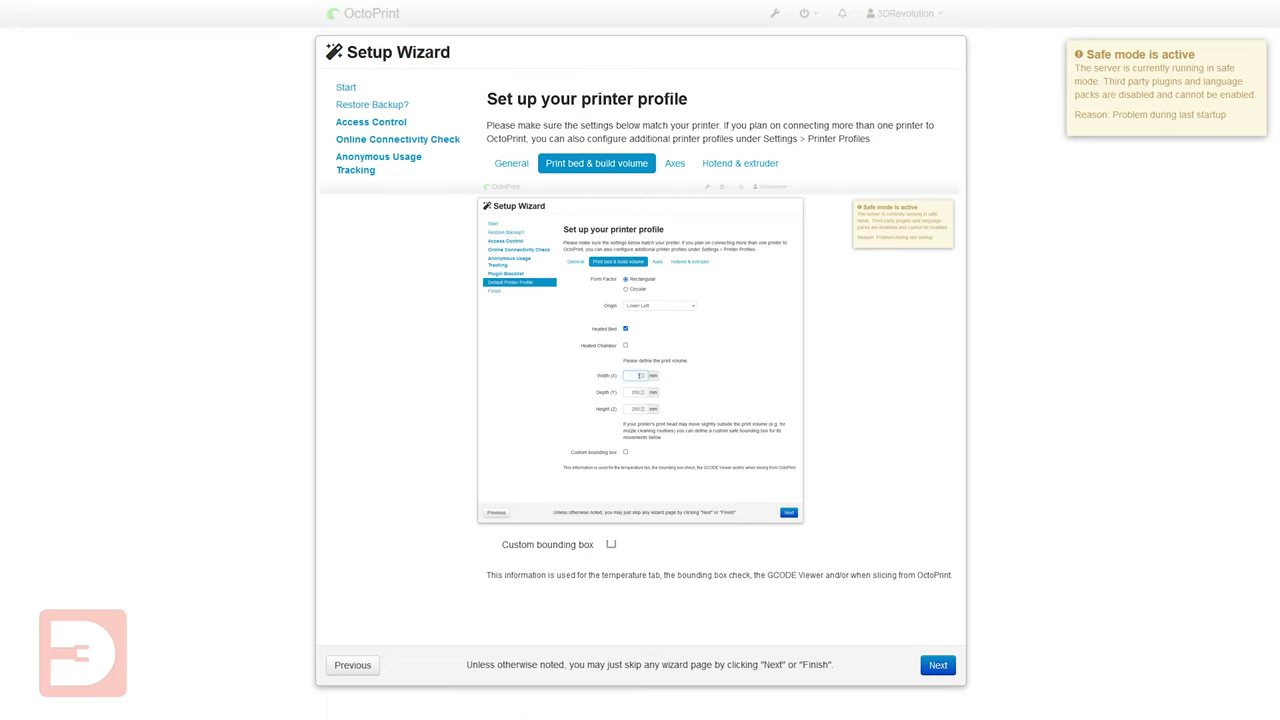
{"action": "key", "text": "Tab"}
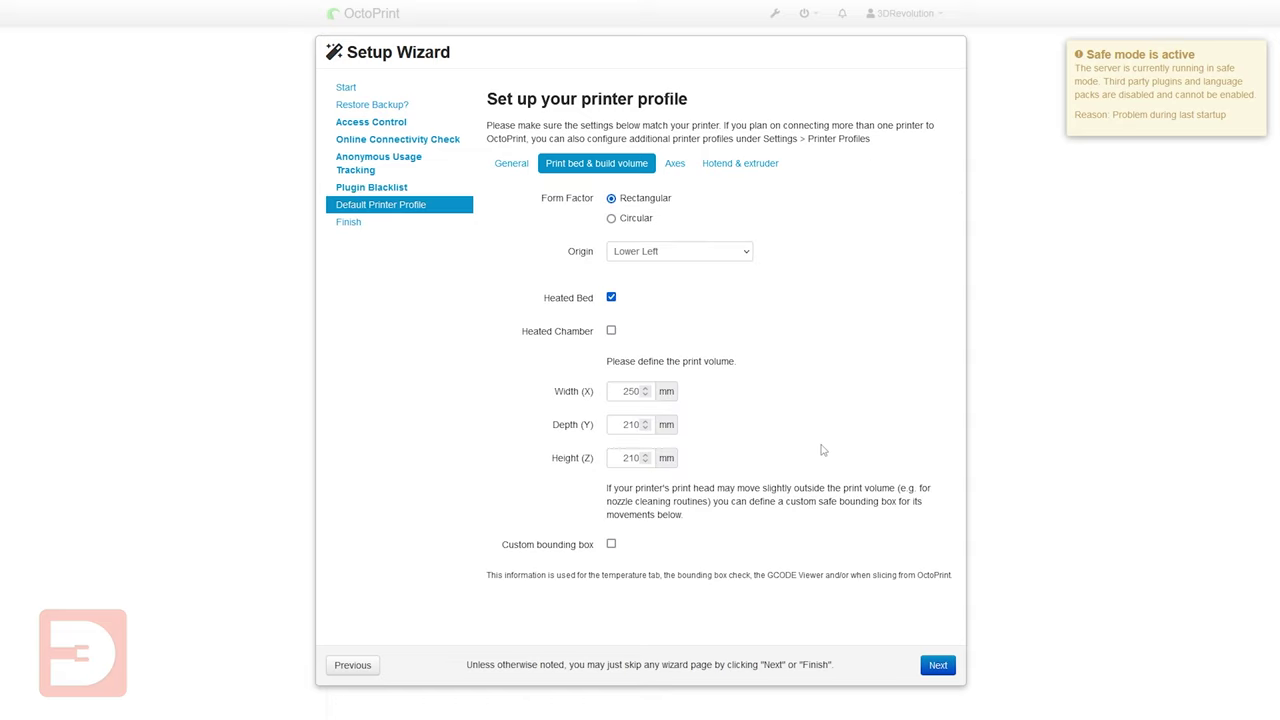
{"action": "left_click", "coordinate": [676, 166]}
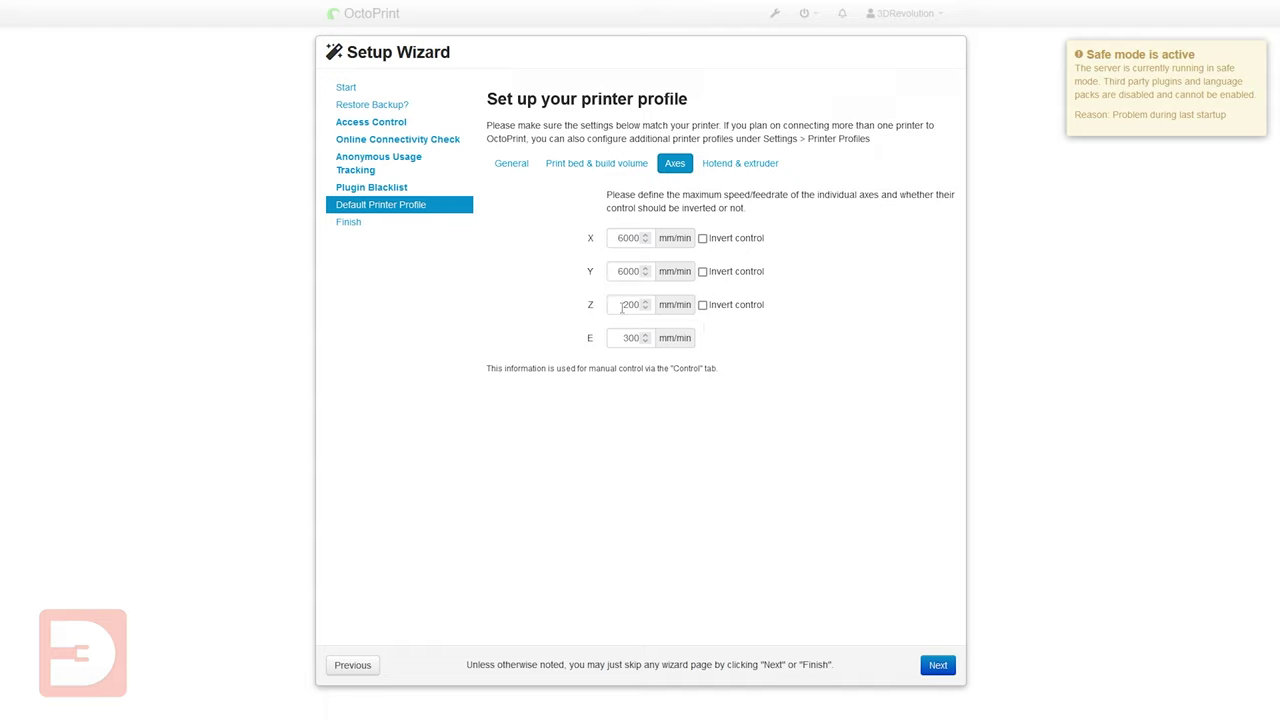
Step: Review the X/Y 6000, Z 200, E 300 mm/min axis speeds, then view the hotend and extruder settings
{"action": "left_click_drag", "start_coordinate": [628, 305], "coordinate": [602, 309]}
{"action": "left_click", "coordinate": [722, 173]}
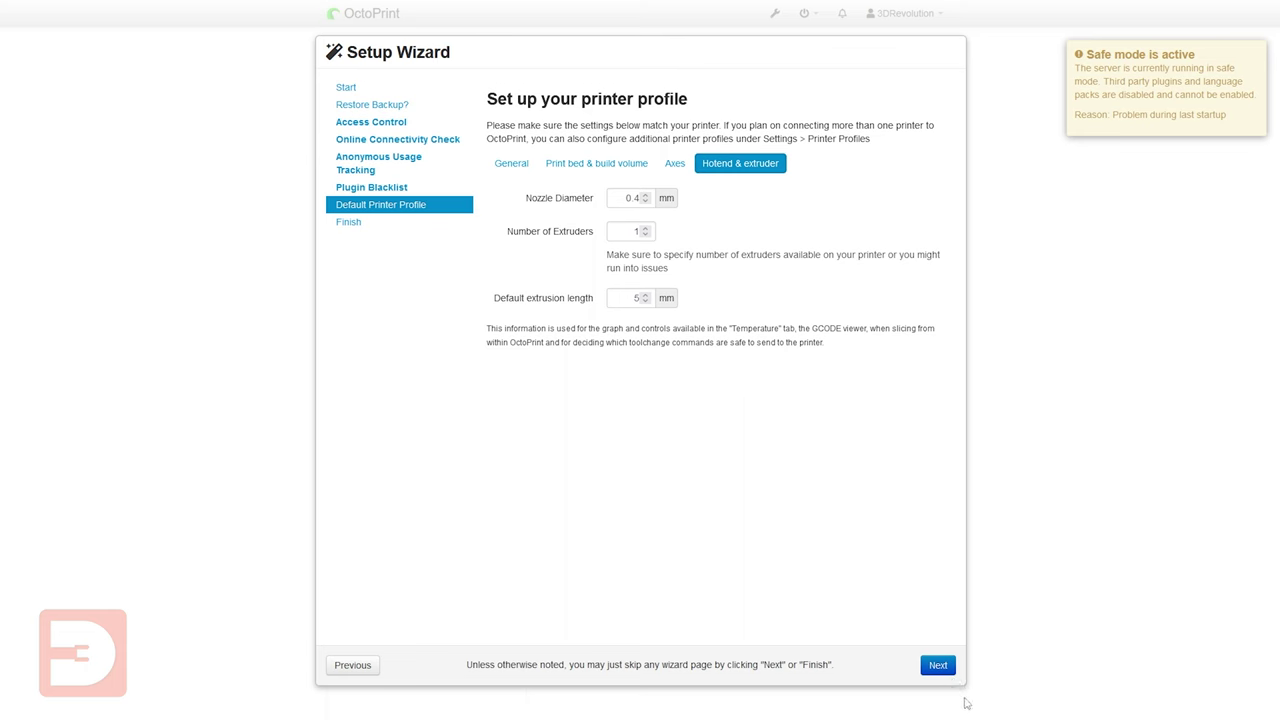
Step: Advance to the All Done! page and finish the Setup Wizard
{"action": "left_click", "coordinate": [938, 665]}
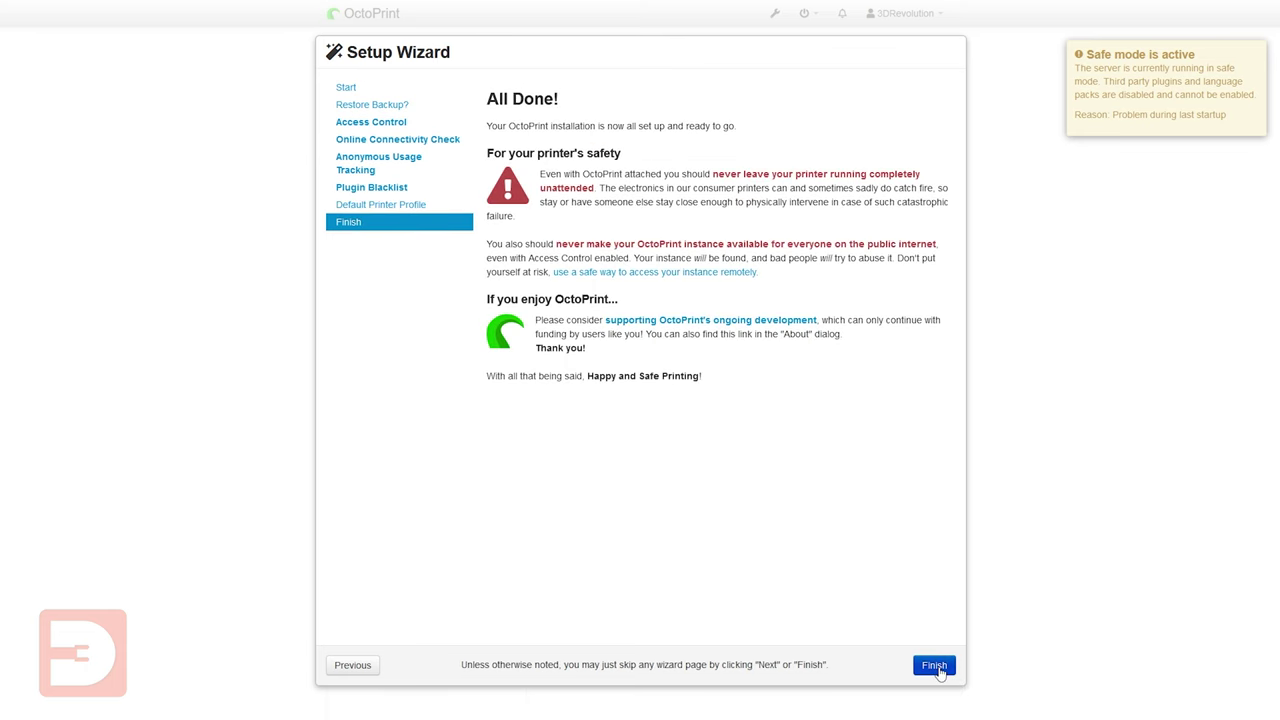
{"action": "left_click", "coordinate": [938, 668]}
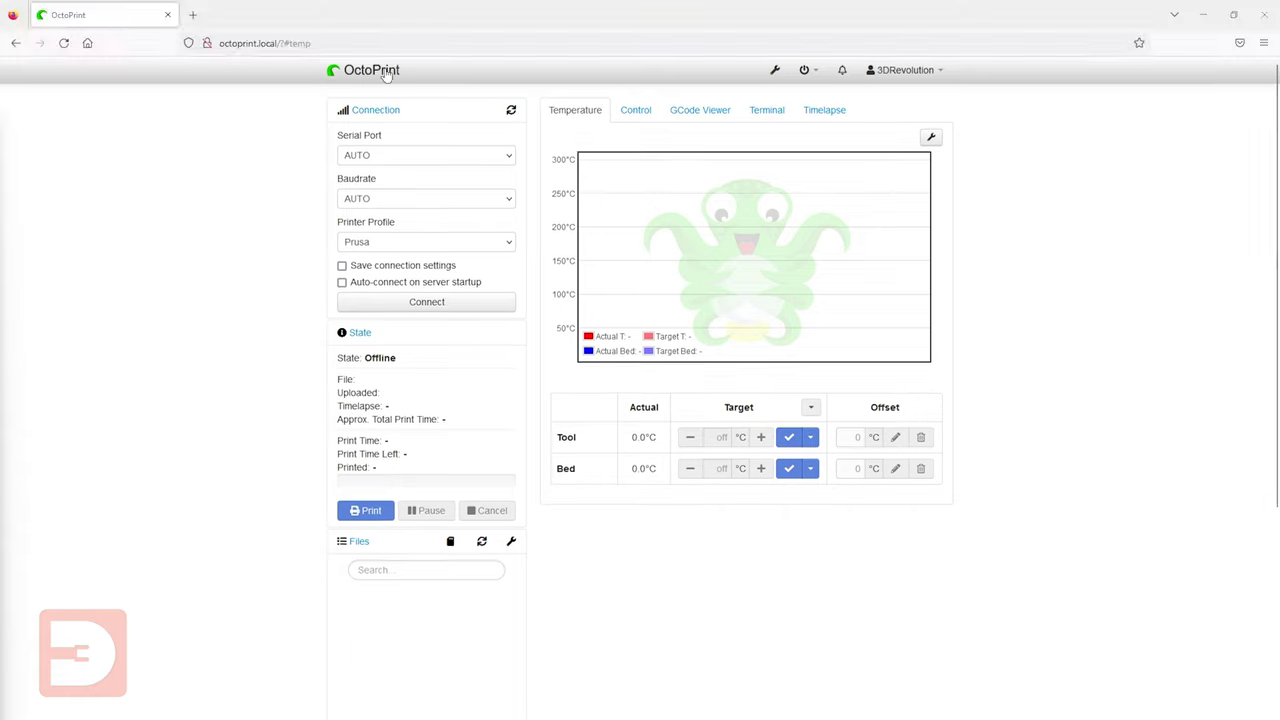
Step: Keep serial port and baud rate on AUTO with the Prusa profile, and connect to the printer
{"action": "left_click", "coordinate": [369, 104]}
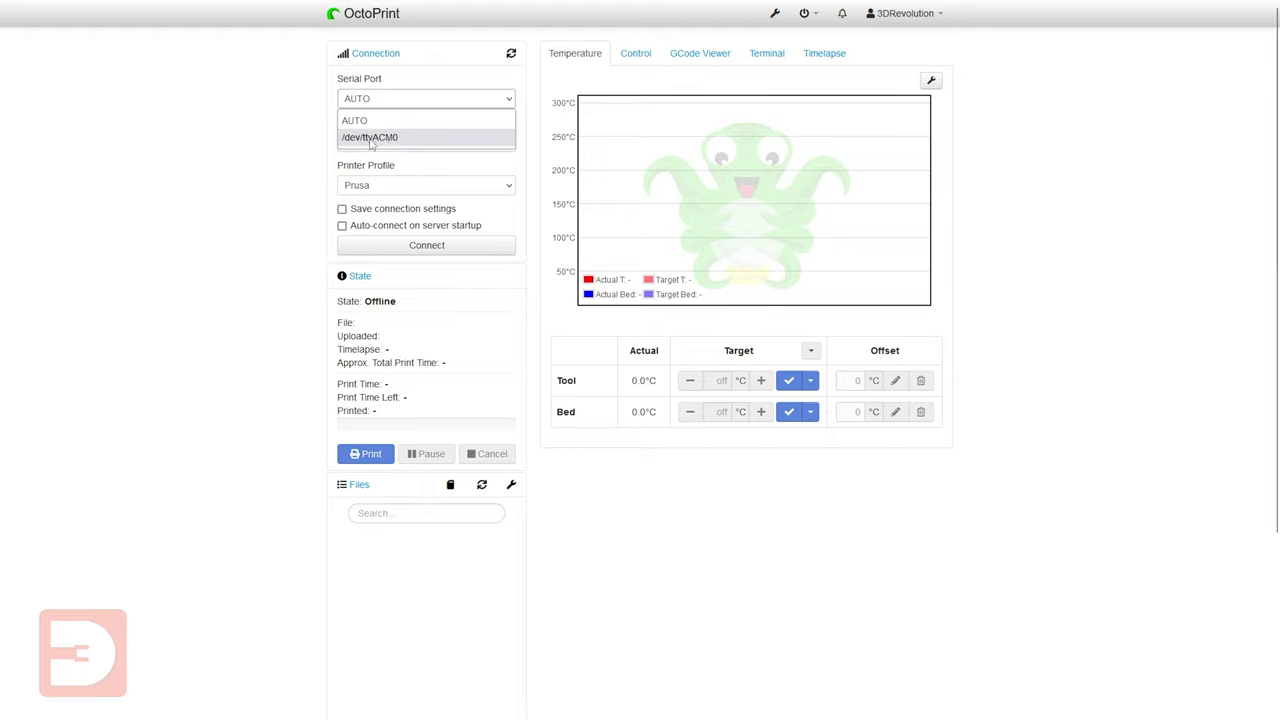
{"action": "left_click", "coordinate": [295, 149]}
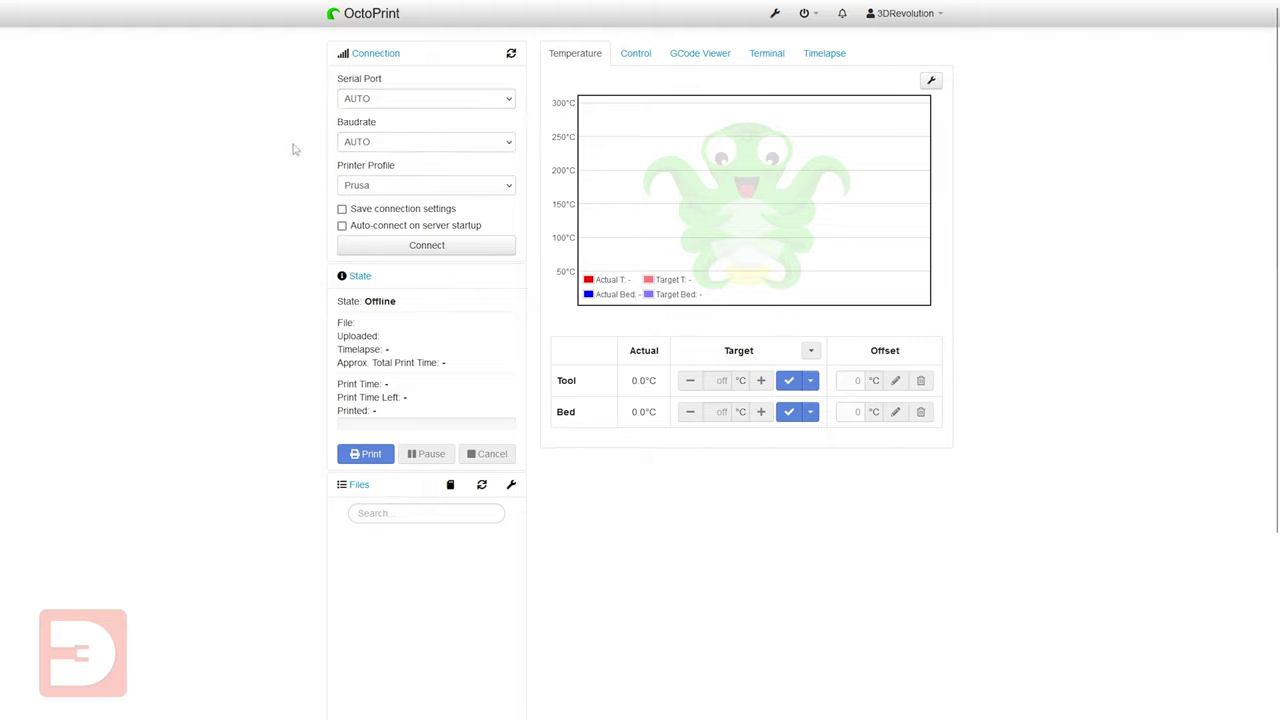
{"action": "left_click", "coordinate": [384, 144]}
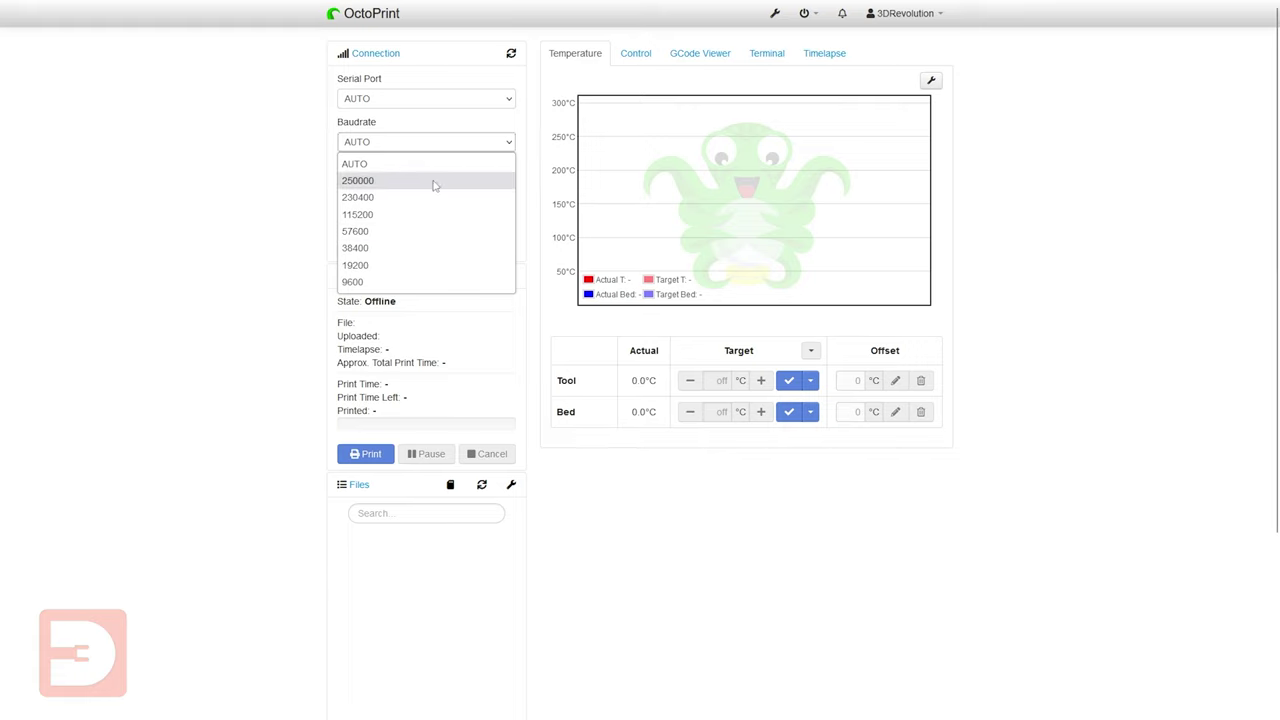
{"action": "left_click", "coordinate": [256, 240]}
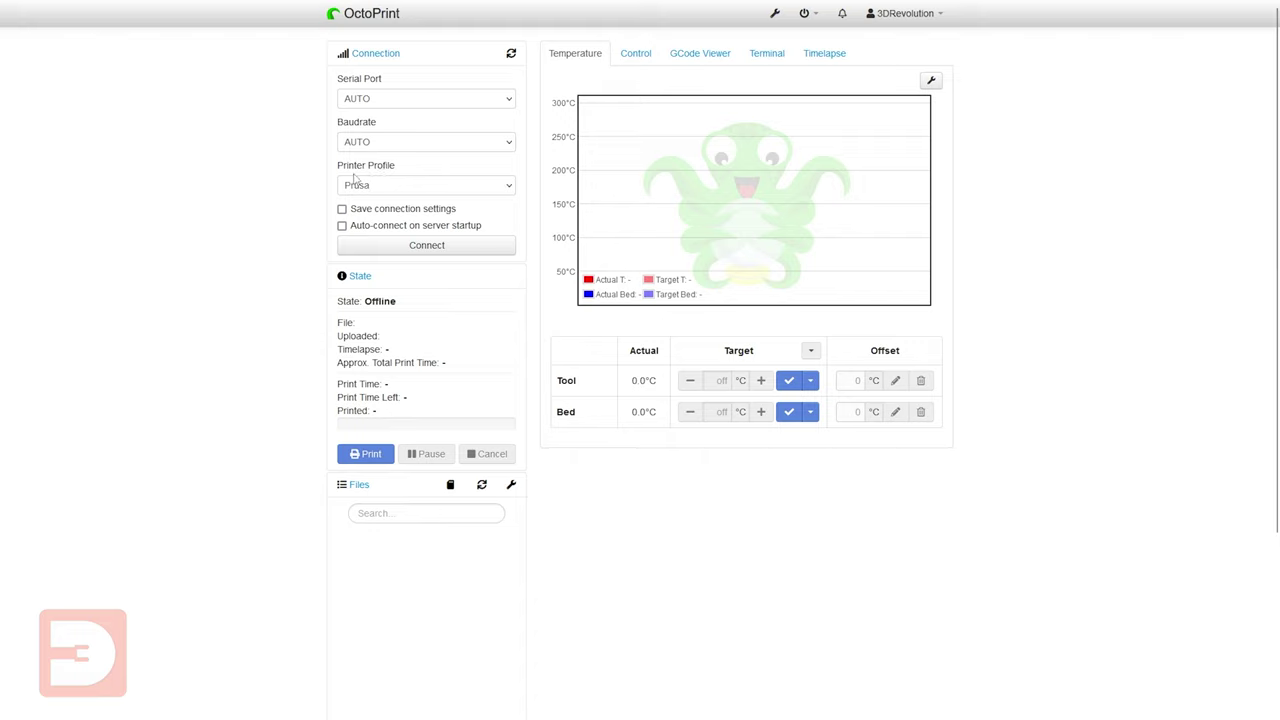
{"action": "left_click", "coordinate": [456, 188]}
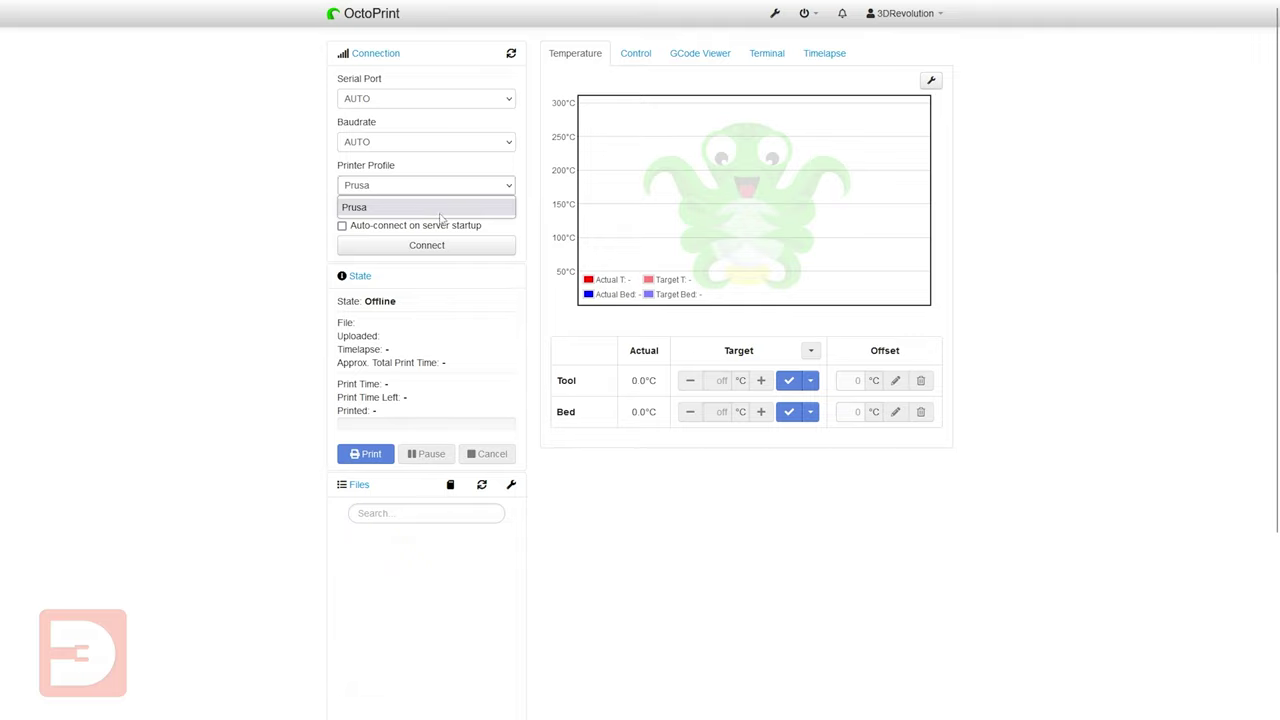
{"action": "left_click", "coordinate": [289, 225]}
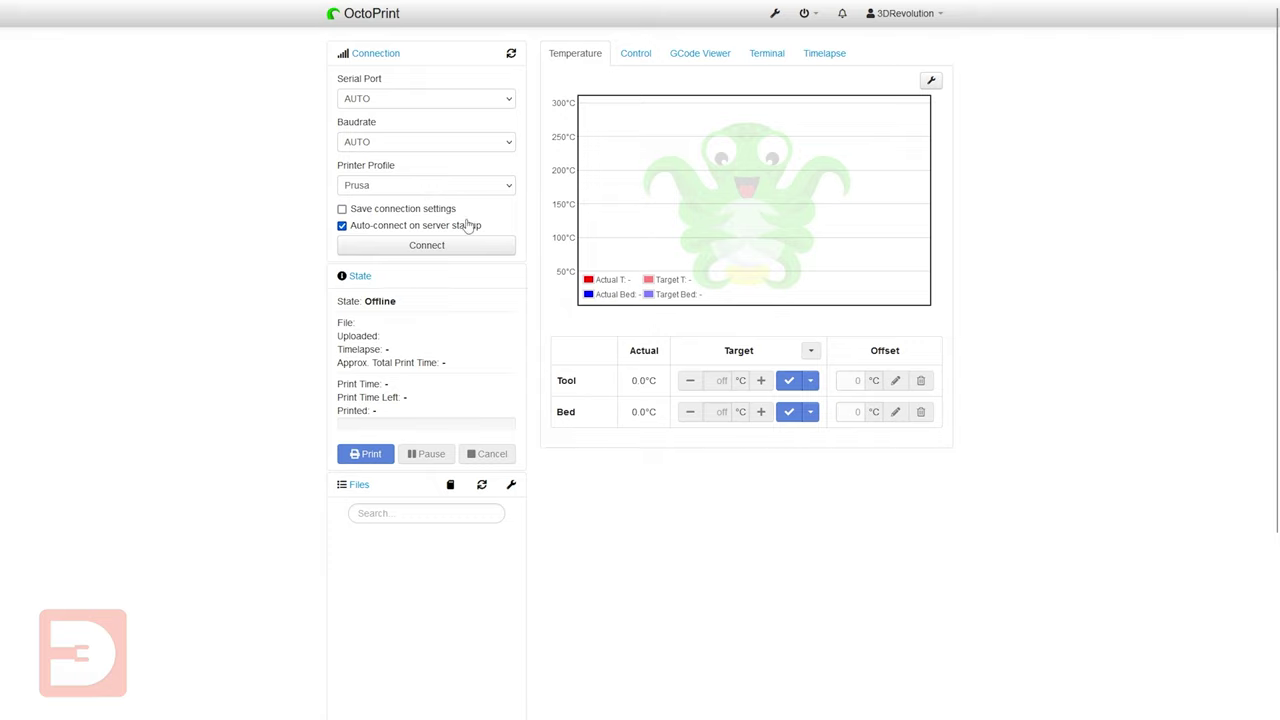
{"action": "left_click", "coordinate": [419, 256]}
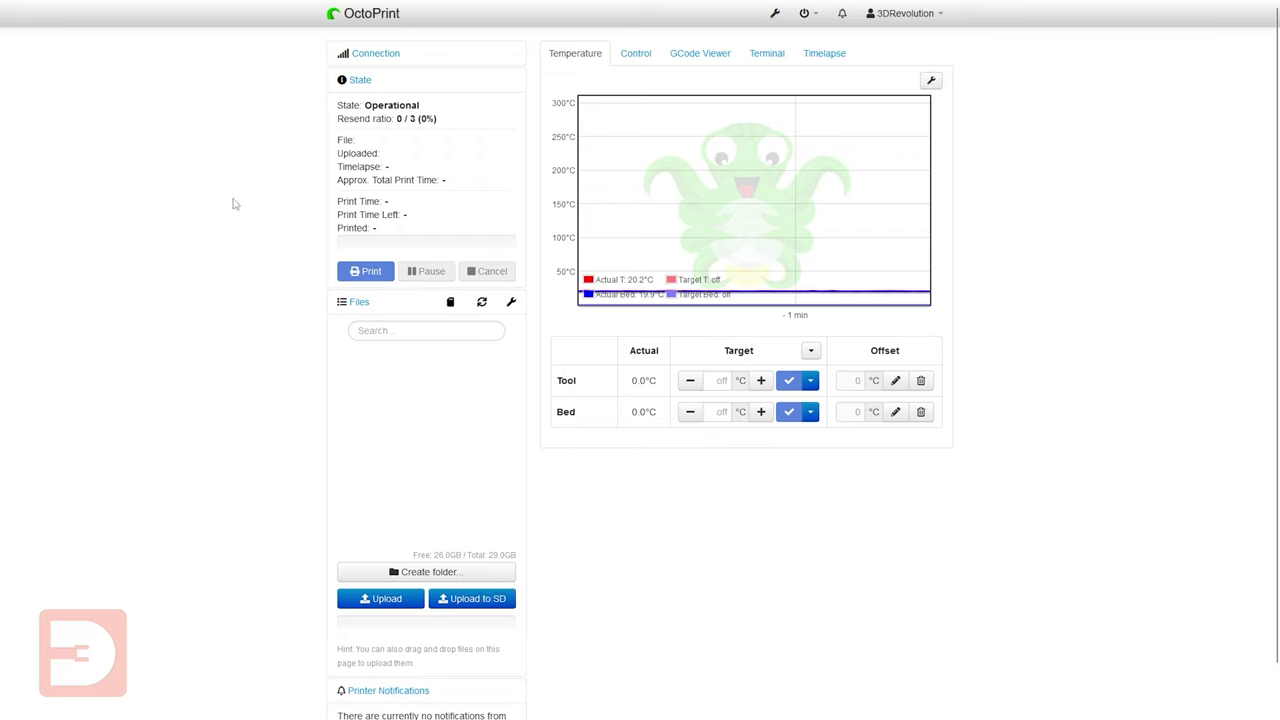
Step: Expand and collapse the Connection panel to check the Operational connection details
{"action": "left_click", "coordinate": [386, 56]}
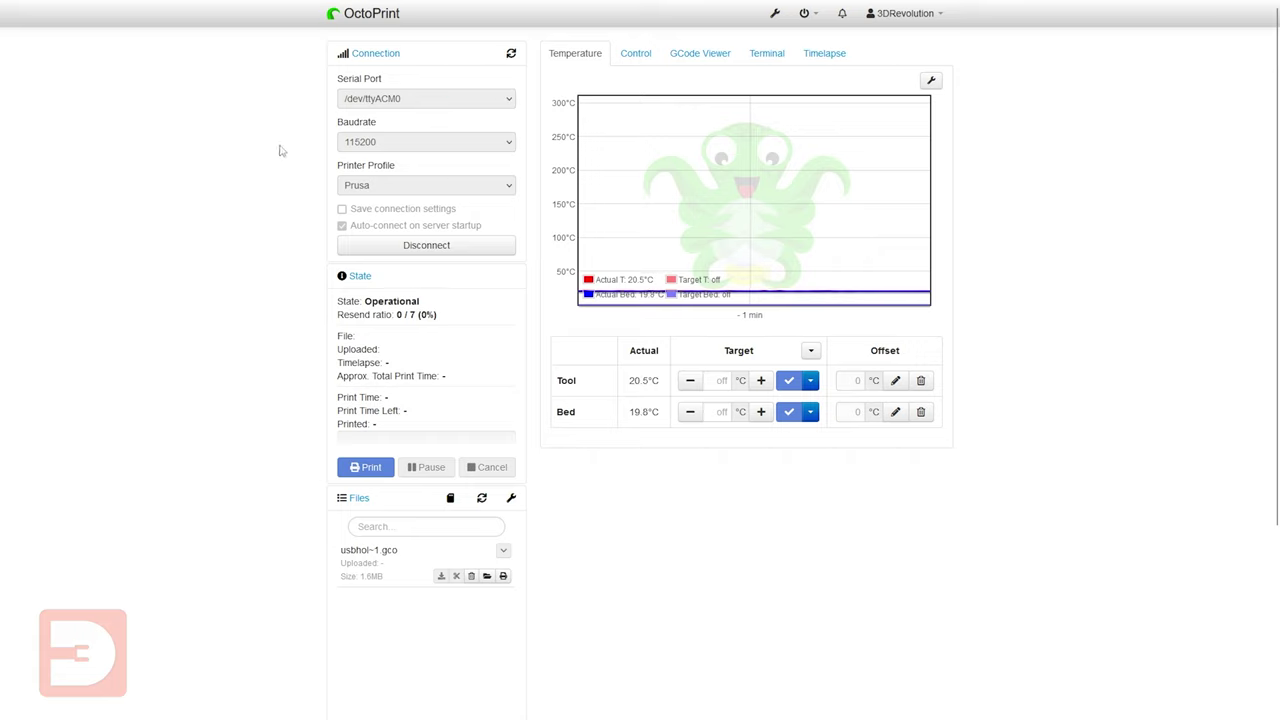
{"action": "left_click", "coordinate": [386, 56]}
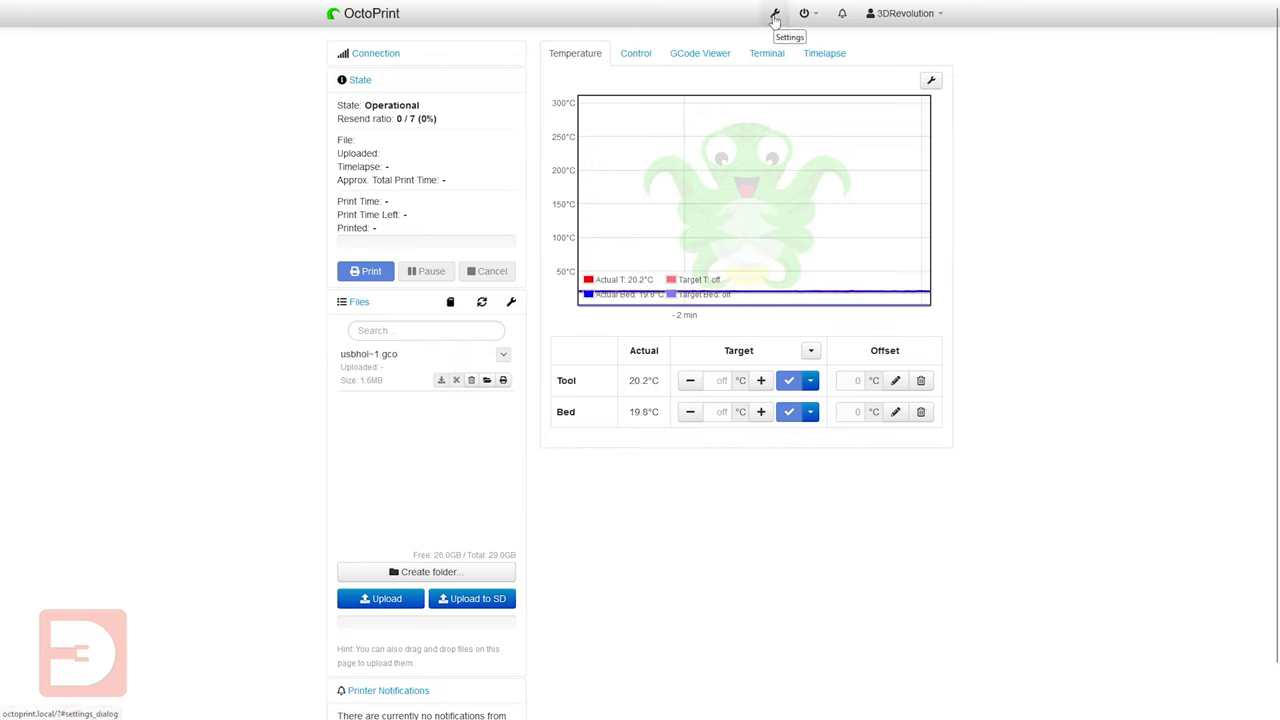
{"action": "left_click", "coordinate": [775, 19]}
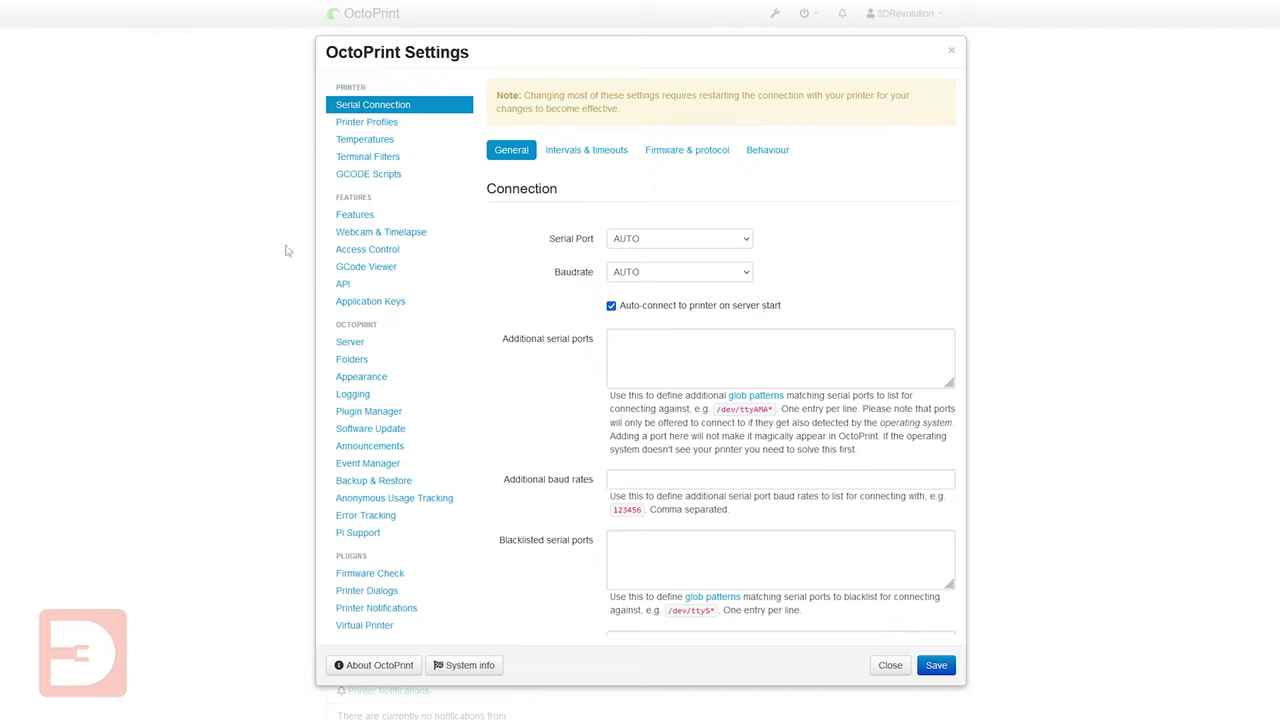
Step: Review the saved Prusa printer profile and the connection details, then go to the GCODE Scripts settings
{"action": "left_click", "coordinate": [366, 123]}
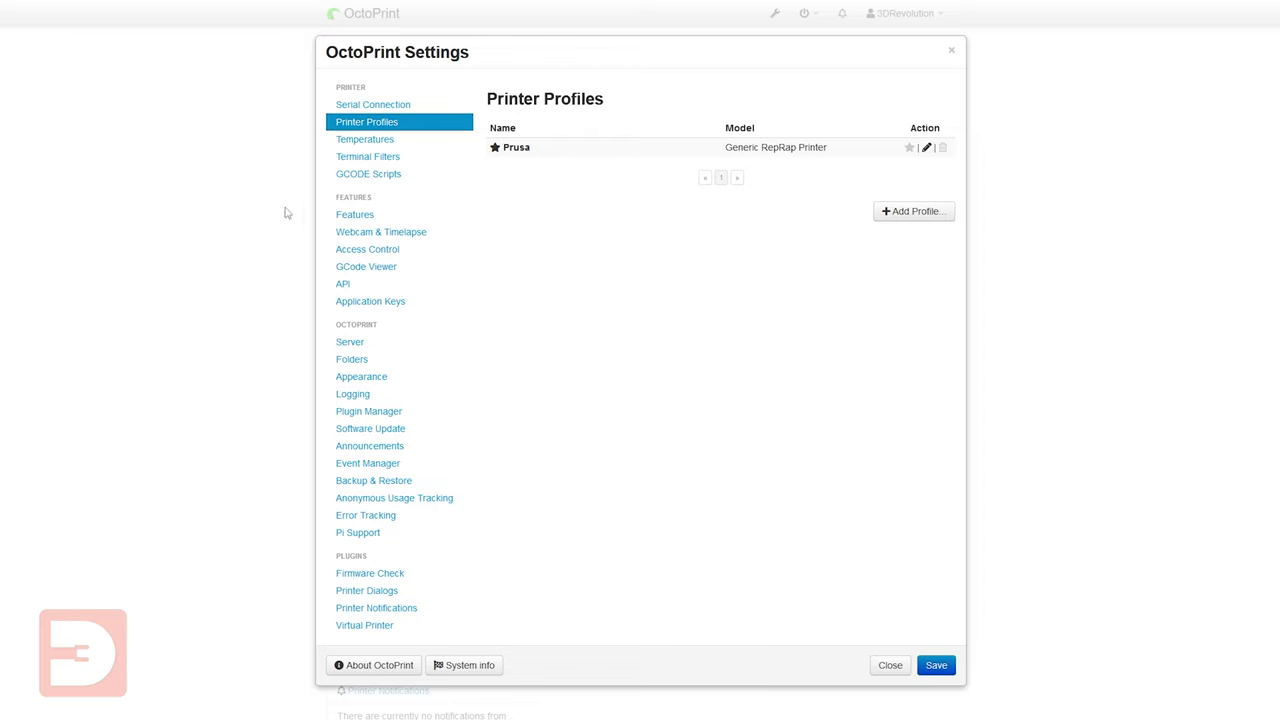
{"action": "left_click", "coordinate": [1070, 162]}
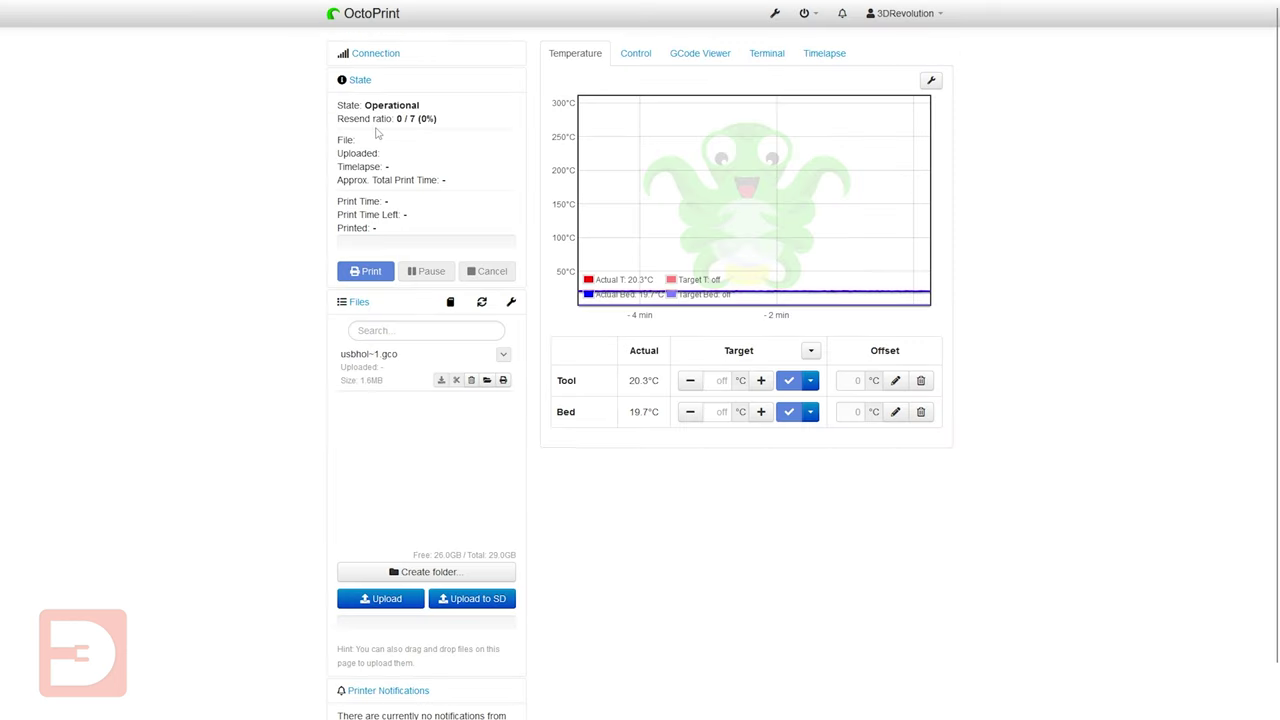
{"action": "left_click", "coordinate": [380, 57]}
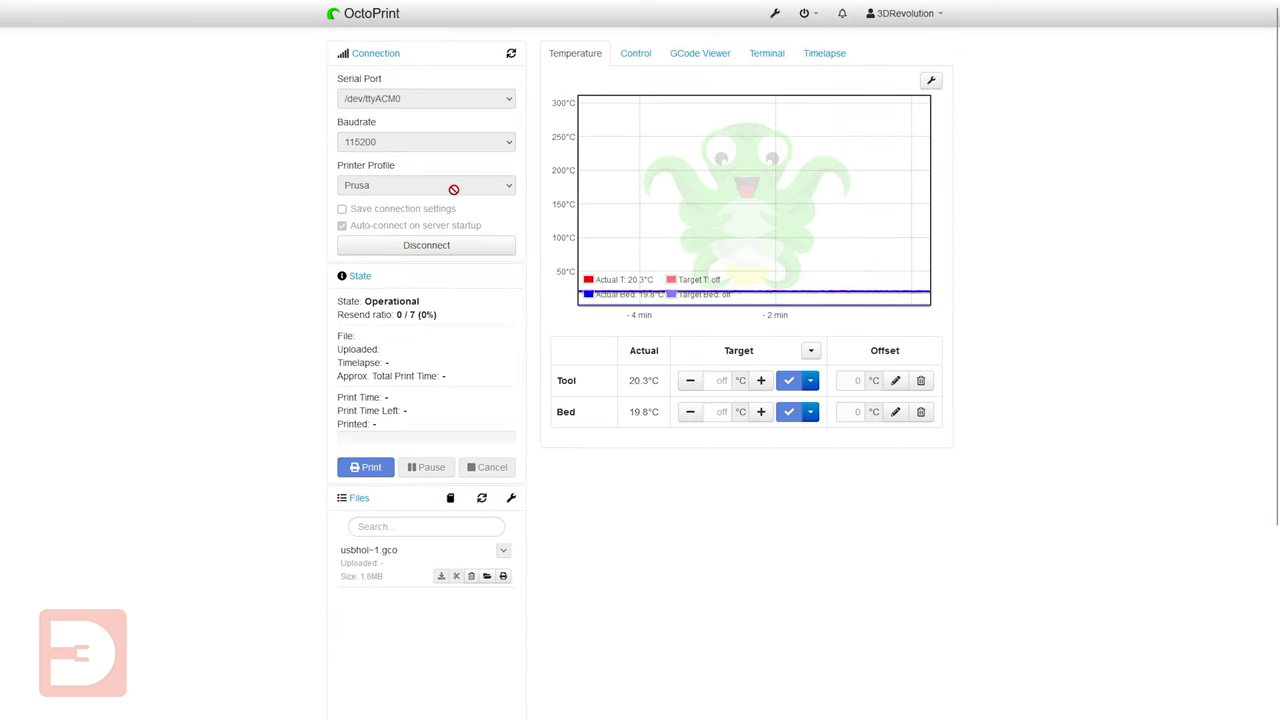
{"action": "left_click", "coordinate": [774, 14]}
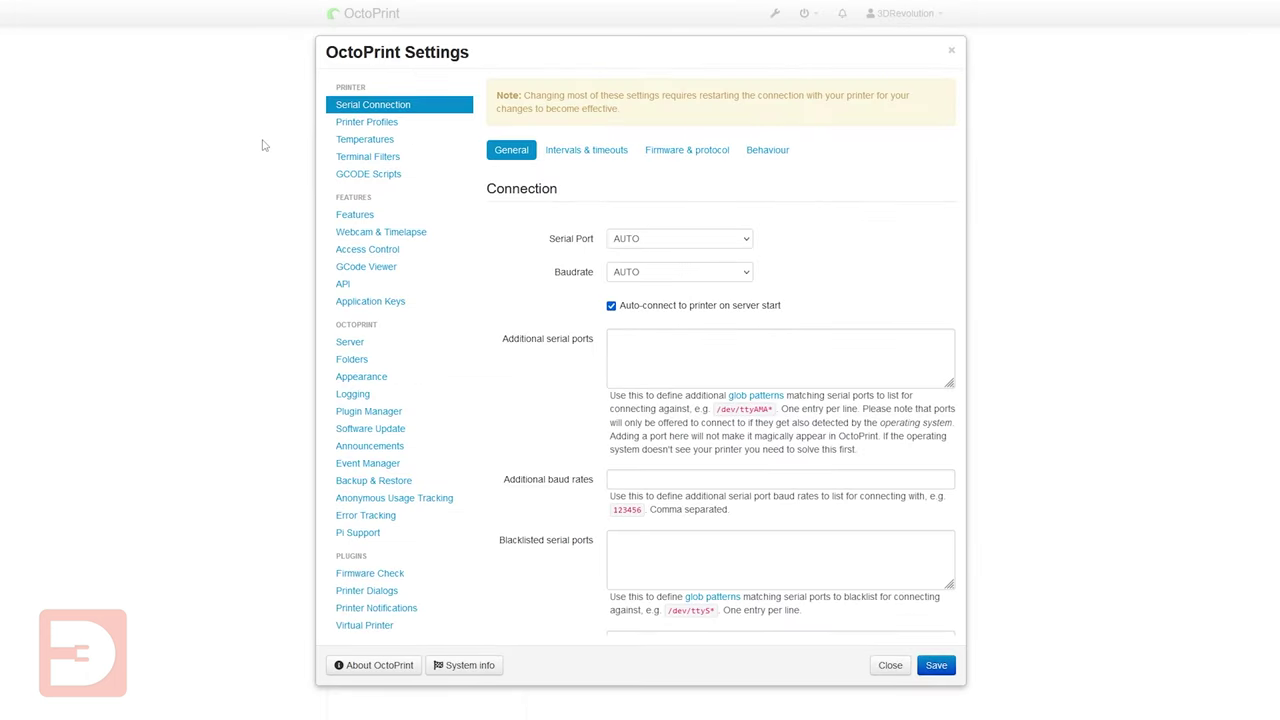
{"action": "left_click", "coordinate": [383, 178]}
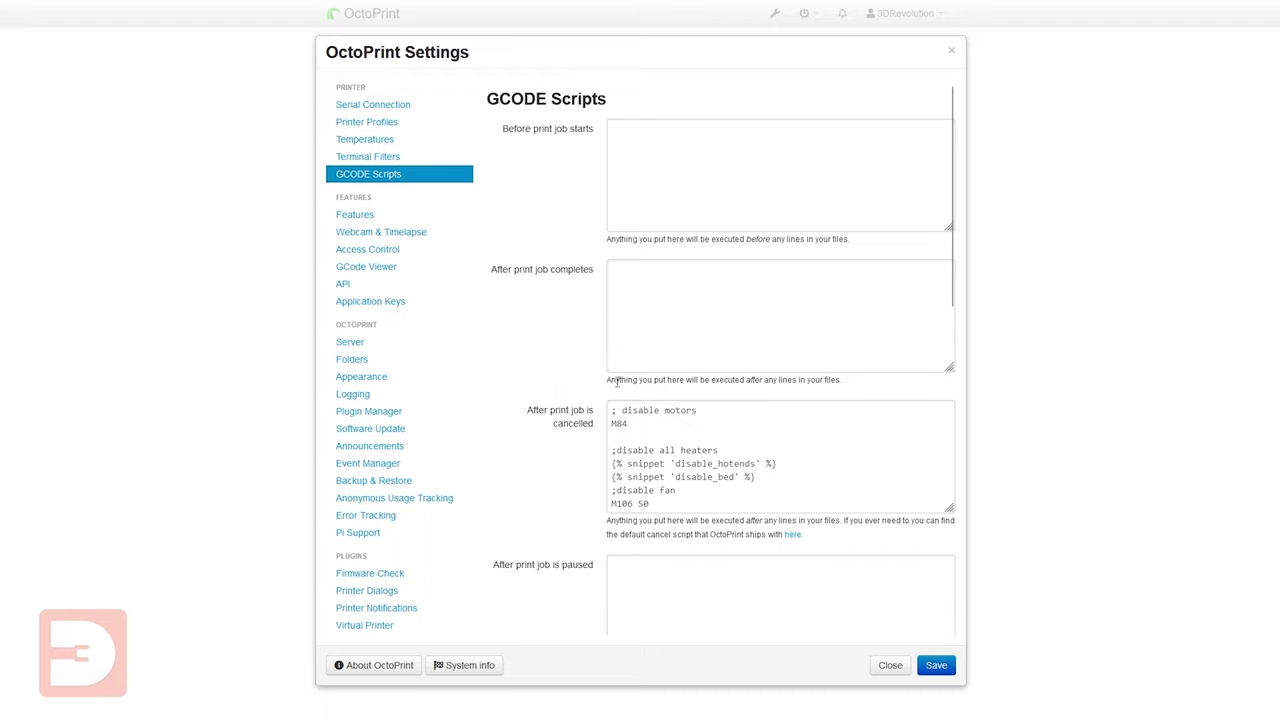
Step: Review the GCODE scripts, including the M84 / M106 S0 cancel script, then view the webcam settings
{"action": "left_click", "coordinate": [421, 232]}
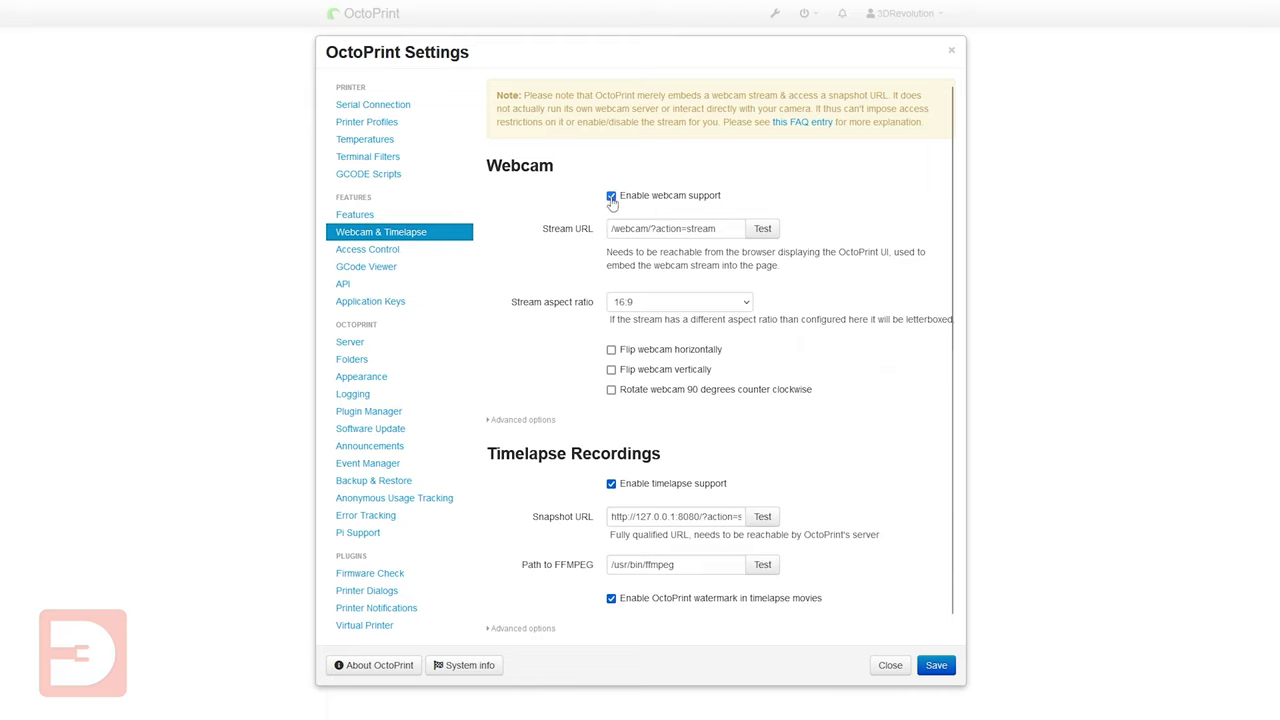
Step: Toggle webcam support off and back on so it stays enabled
{"action": "left_click", "coordinate": [611, 196]}
{"action": "left_click", "coordinate": [611, 196]}
Step: Enable the Action Command Prompt Support plugin in Plugin Manager and save the settings
{"action": "left_click", "coordinate": [395, 416]}
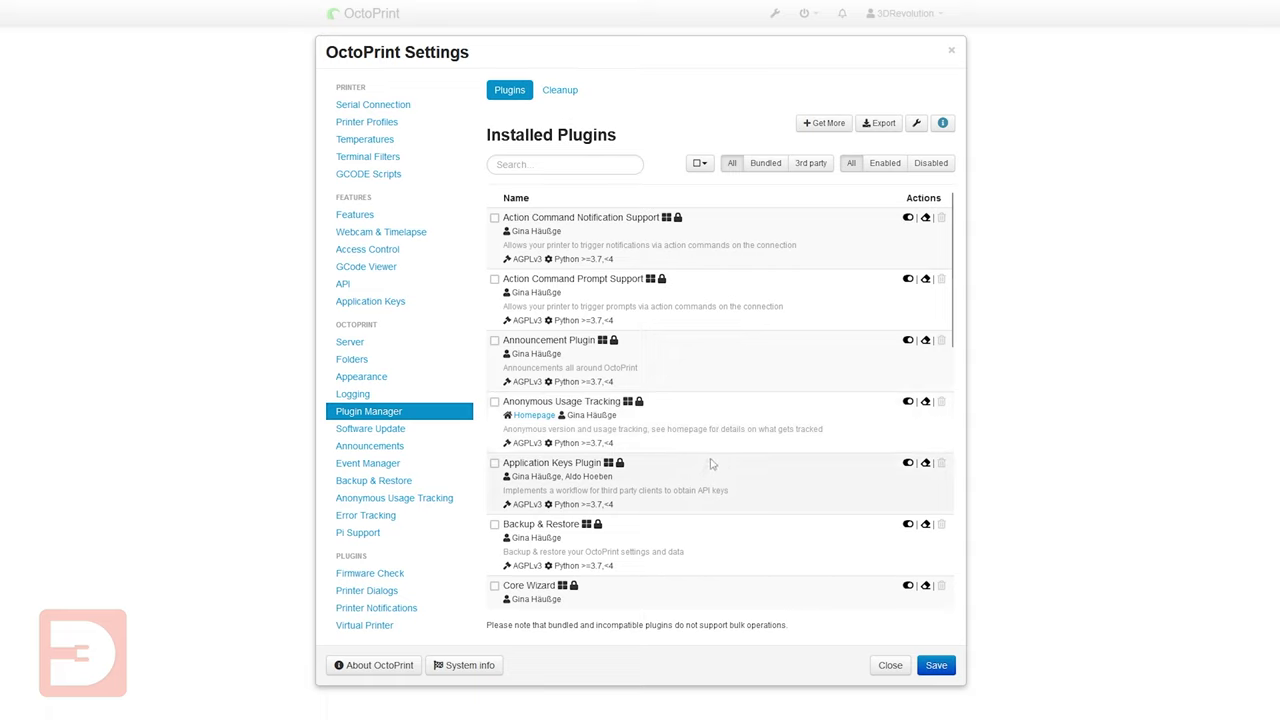
{"action": "left_click", "coordinate": [907, 280]}
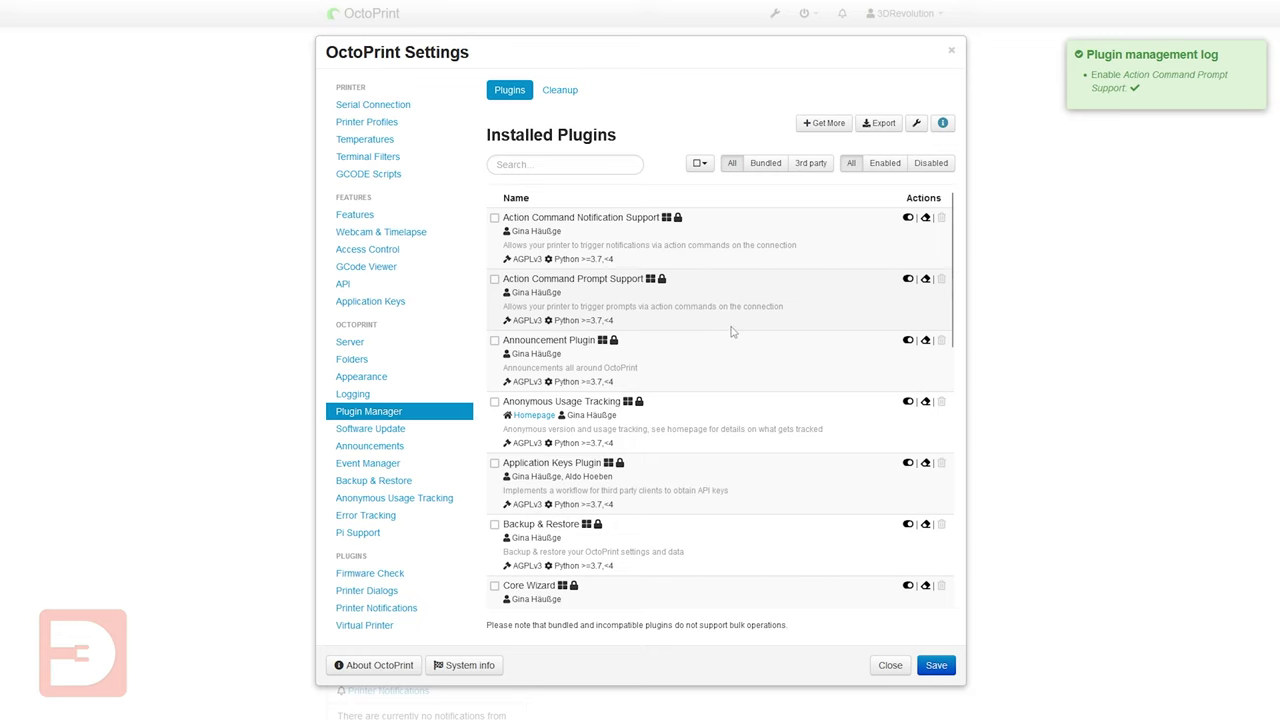
{"action": "left_click", "coordinate": [936, 665]}
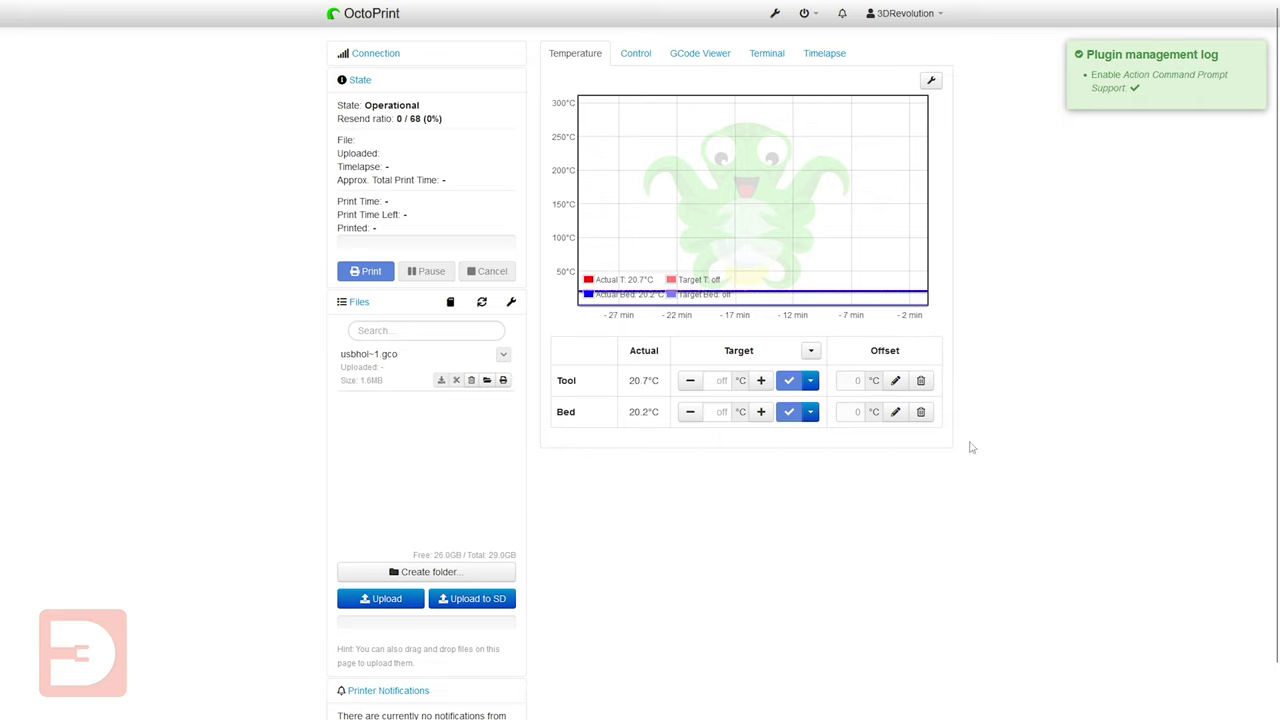
Step: Apply a 10 °C tool temperature offset, then reset it back to 0
{"action": "left_click", "coordinate": [895, 381]}
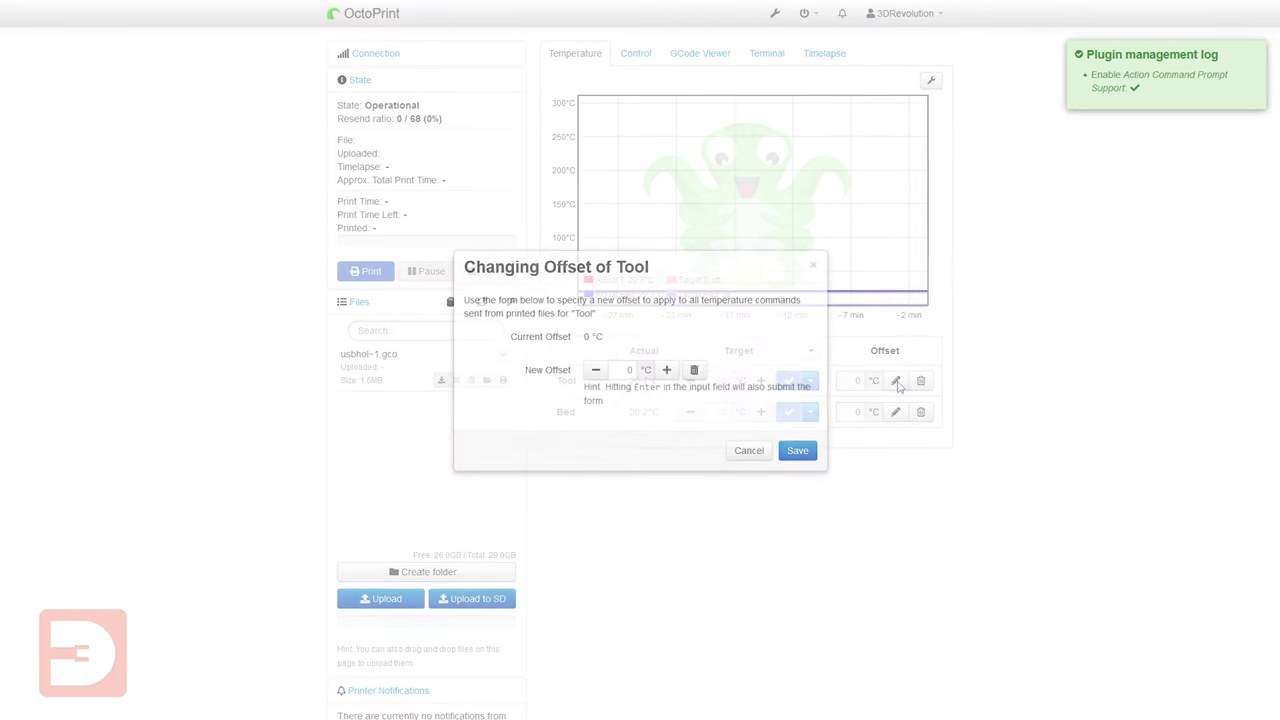
{"action": "left_click", "coordinate": [667, 372]}
{"action": "left_click", "coordinate": [667, 372]}
{"action": "left_click", "coordinate": [667, 372]}
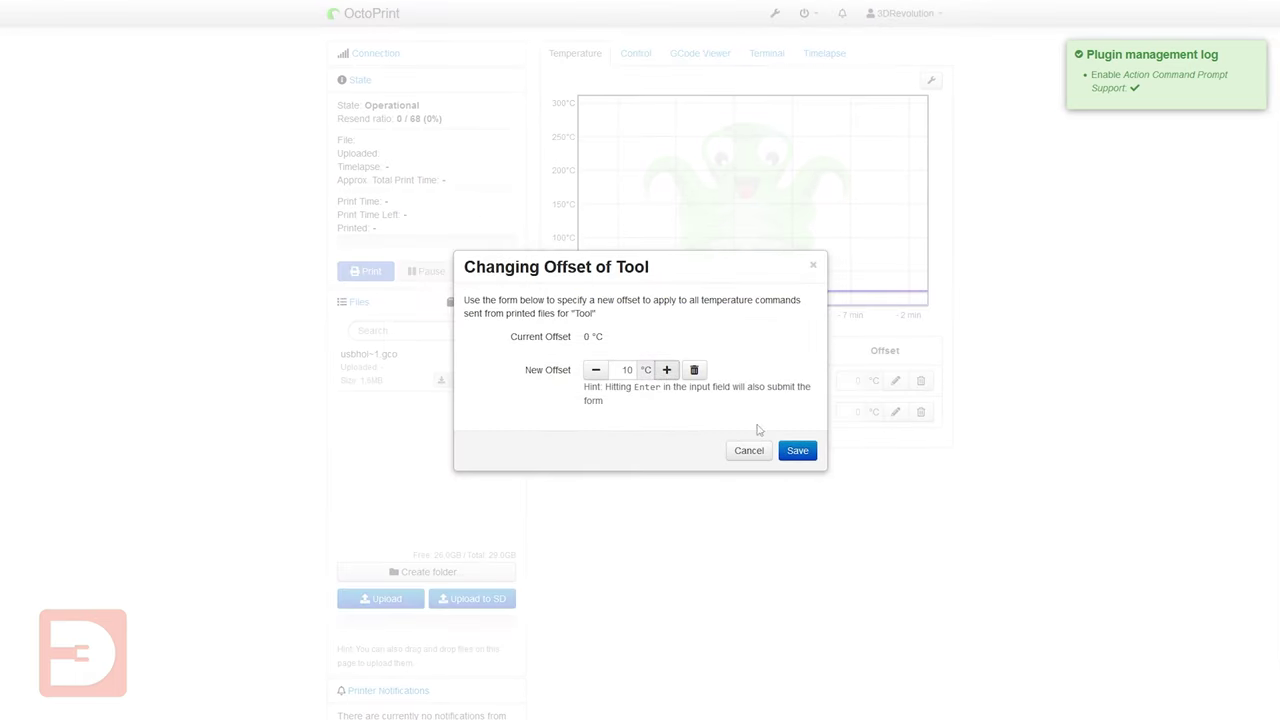
{"action": "left_click", "coordinate": [797, 450]}
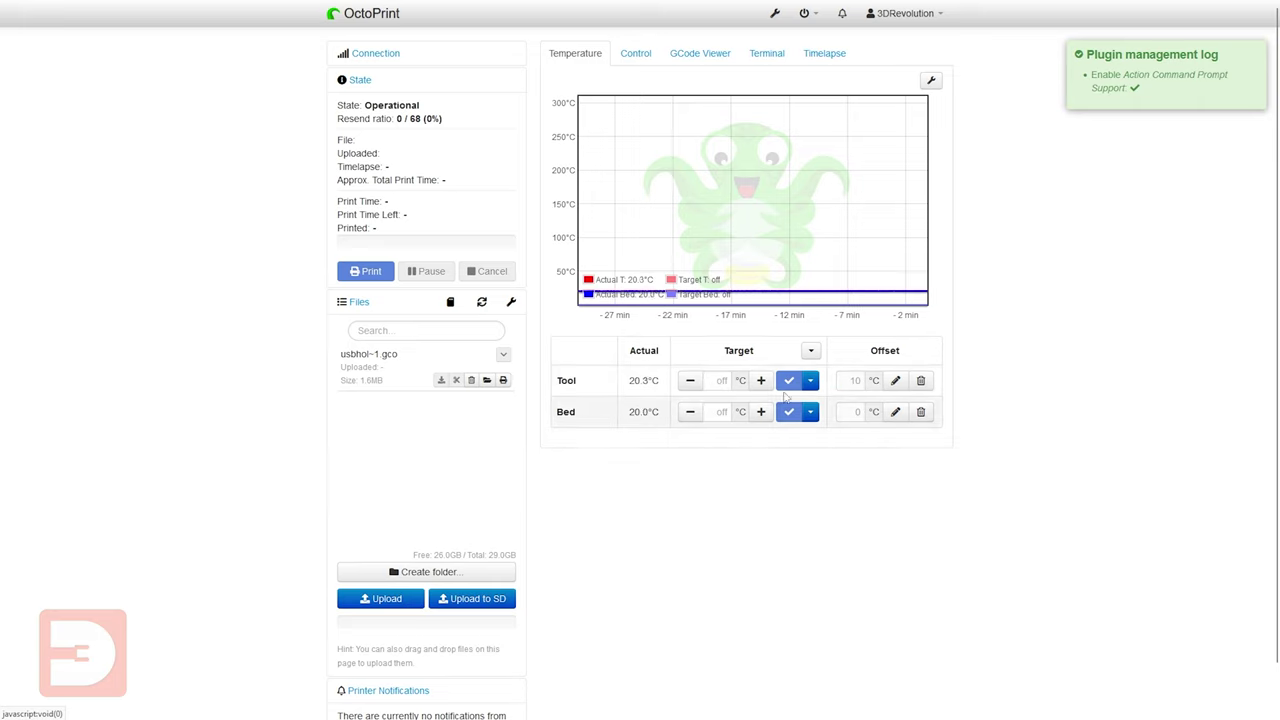
{"action": "left_click", "coordinate": [919, 381]}
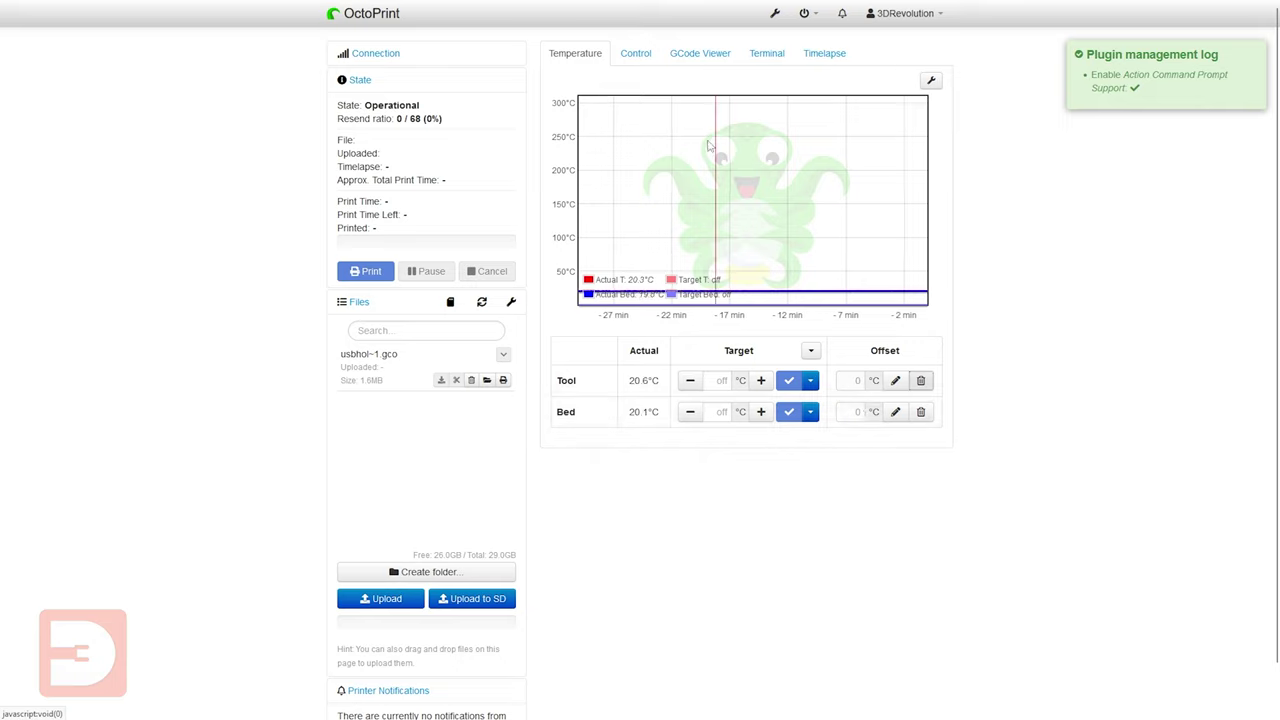
{"action": "left_click", "coordinate": [645, 54]}
{"action": "mouse_move", "coordinate": [712, 127]}
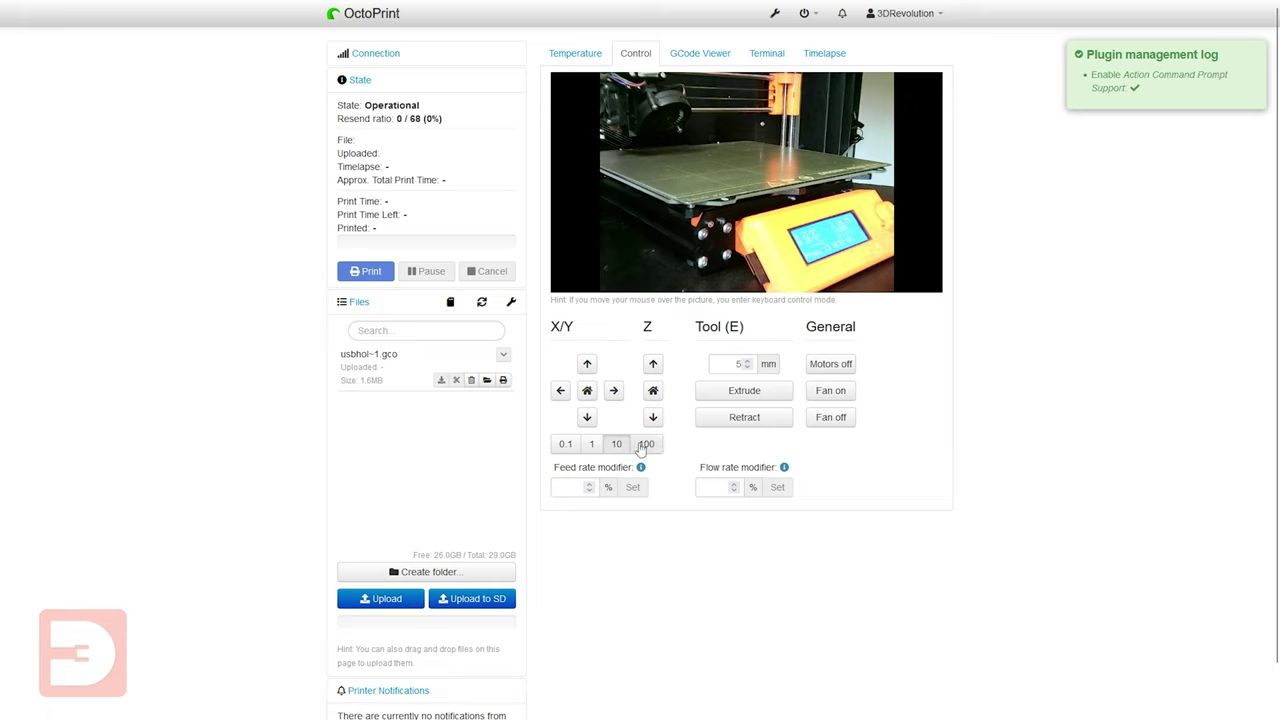
Step: Jog the print head 100 mm along Y, then 10 mm up in Z and two 10 mm moves along X
{"action": "left_click", "coordinate": [647, 444]}
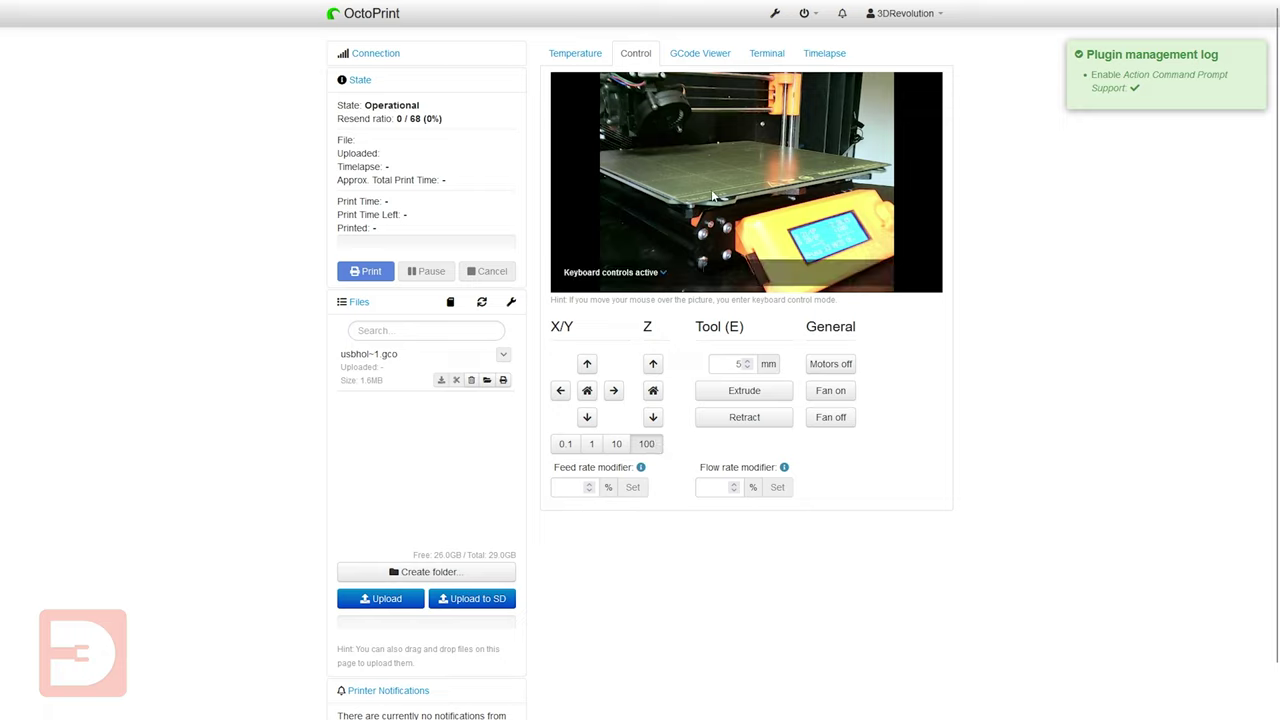
{"action": "left_click", "coordinate": [588, 366]}
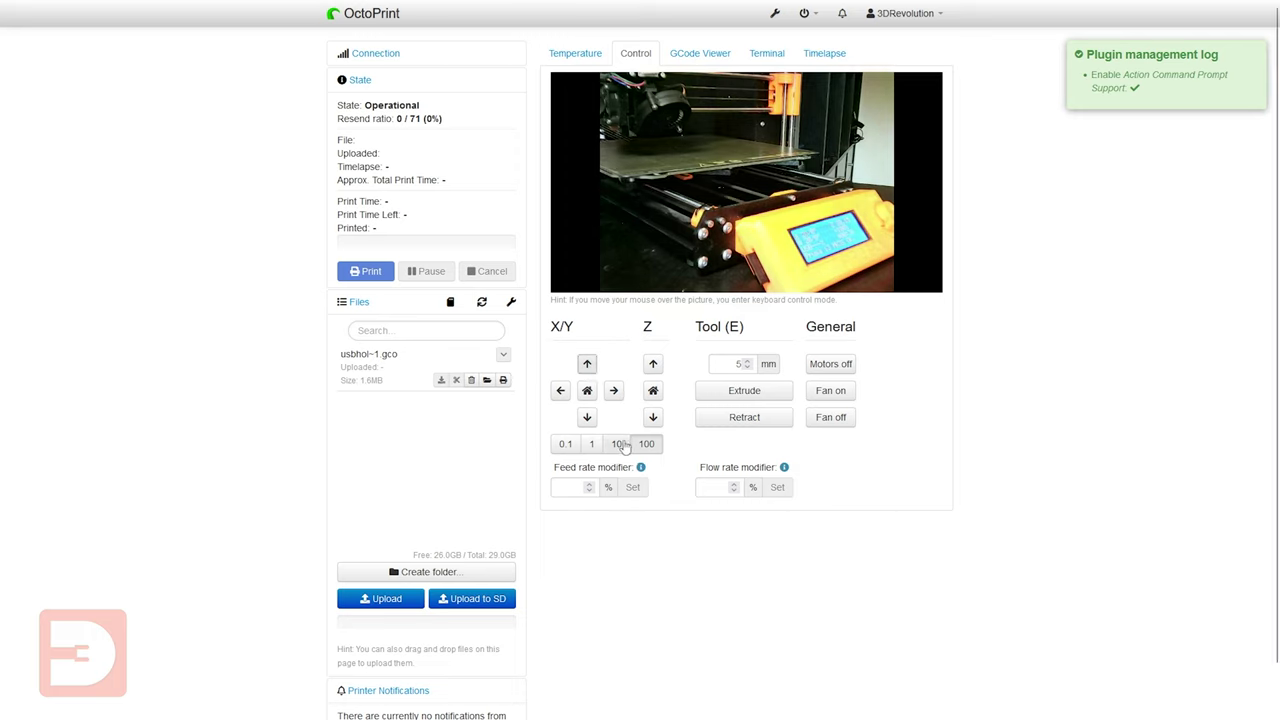
{"action": "mouse_move", "coordinate": [635, 130]}
{"action": "left_click", "coordinate": [617, 443]}
{"action": "left_click", "coordinate": [654, 366]}
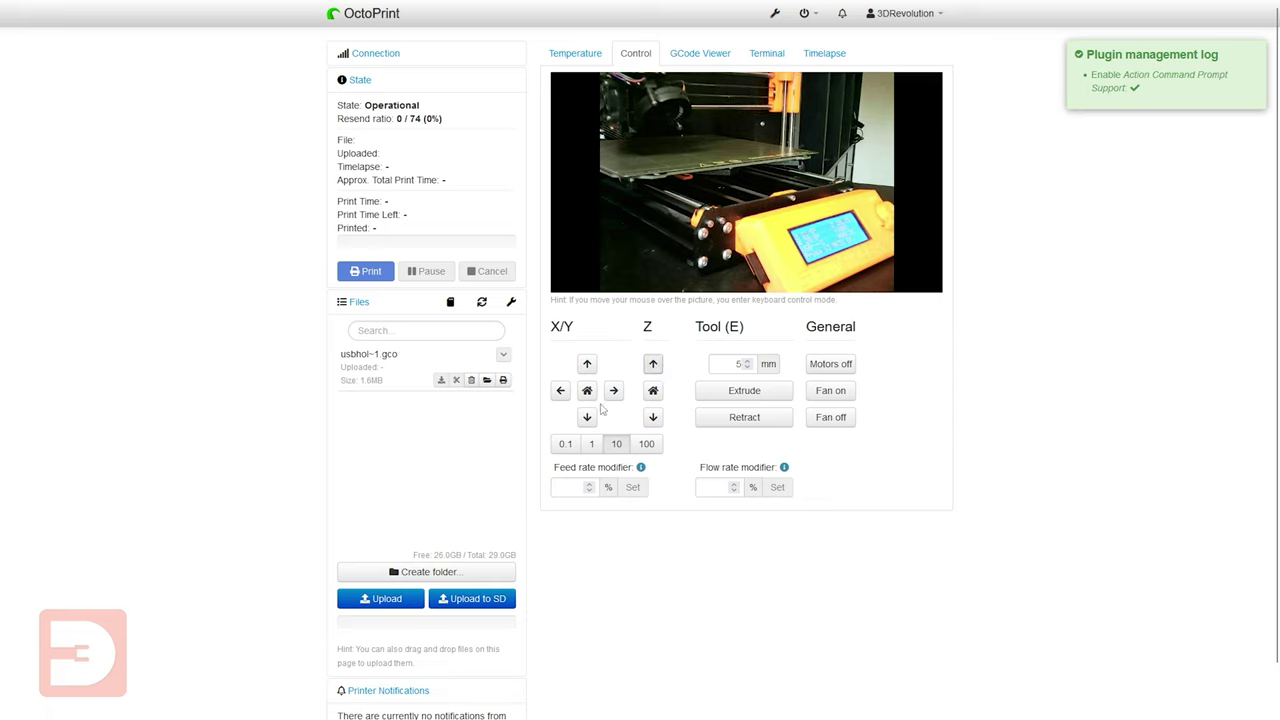
{"action": "left_click", "coordinate": [614, 391]}
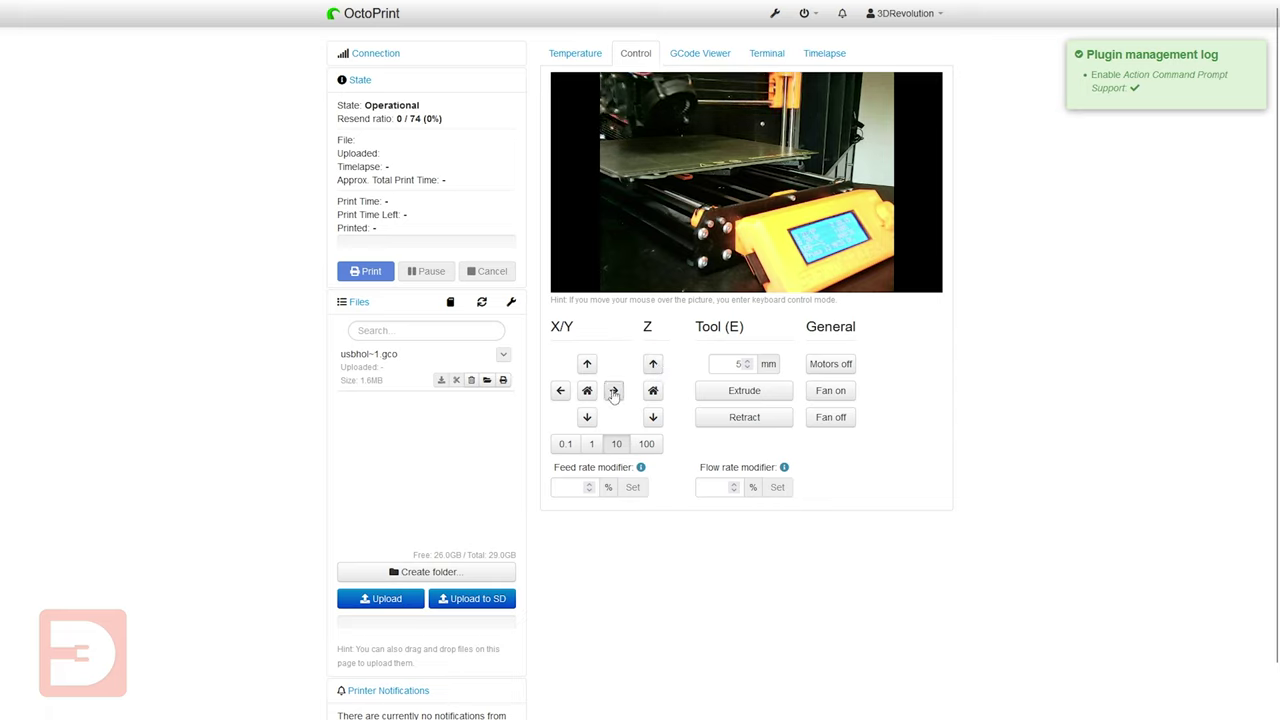
{"action": "left_click", "coordinate": [614, 391]}
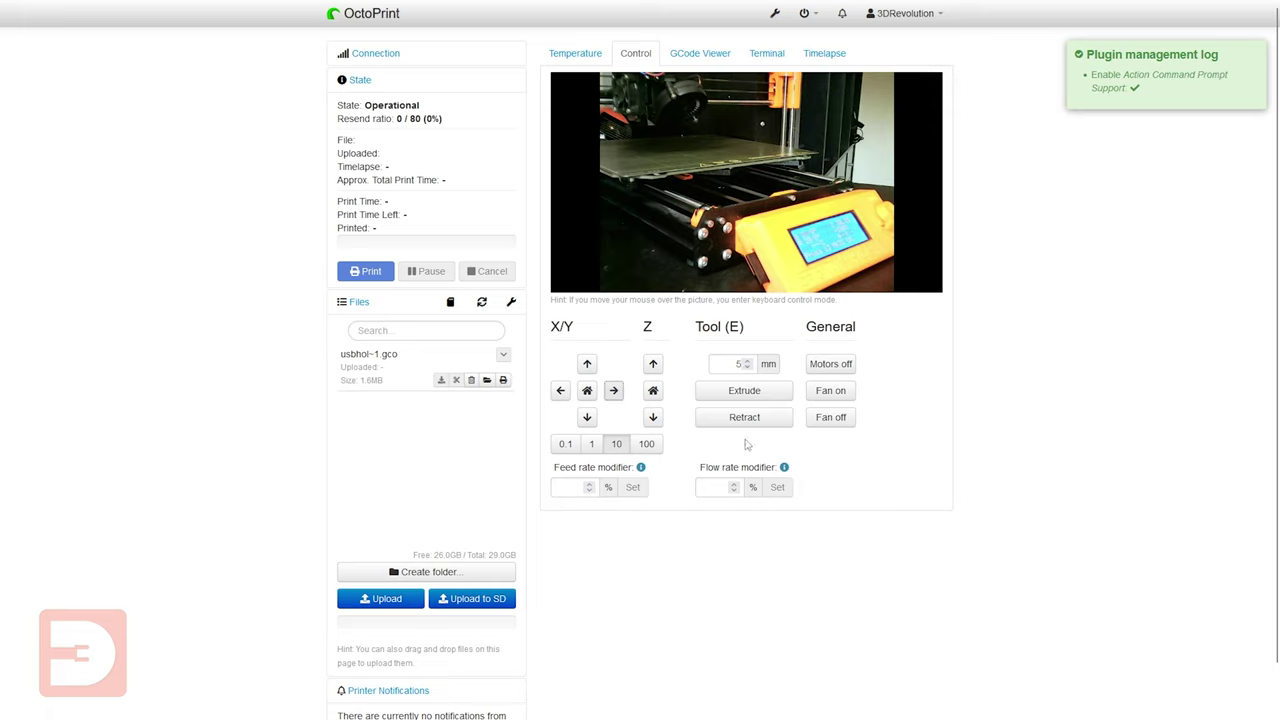
{"action": "mouse_move", "coordinate": [678, 138]}
{"action": "left_click", "coordinate": [840, 367]}
{"action": "left_click", "coordinate": [575, 53]}
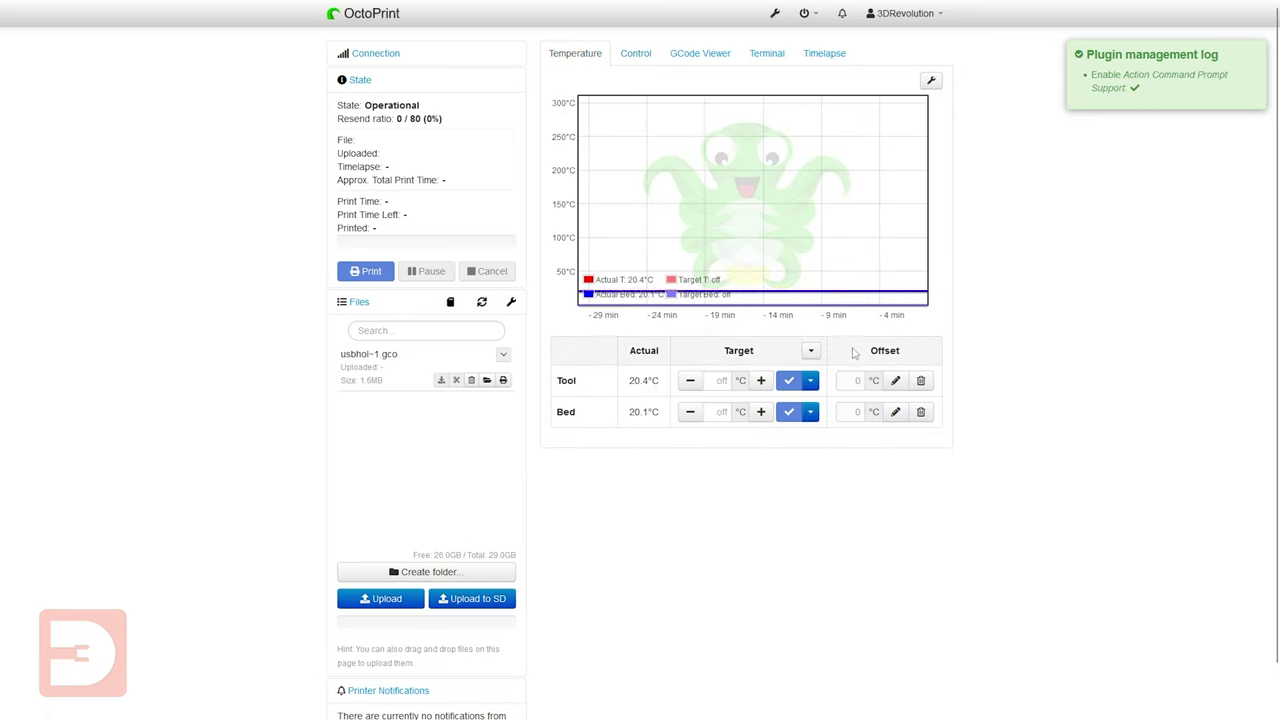
{"action": "left_click", "coordinate": [636, 53]}
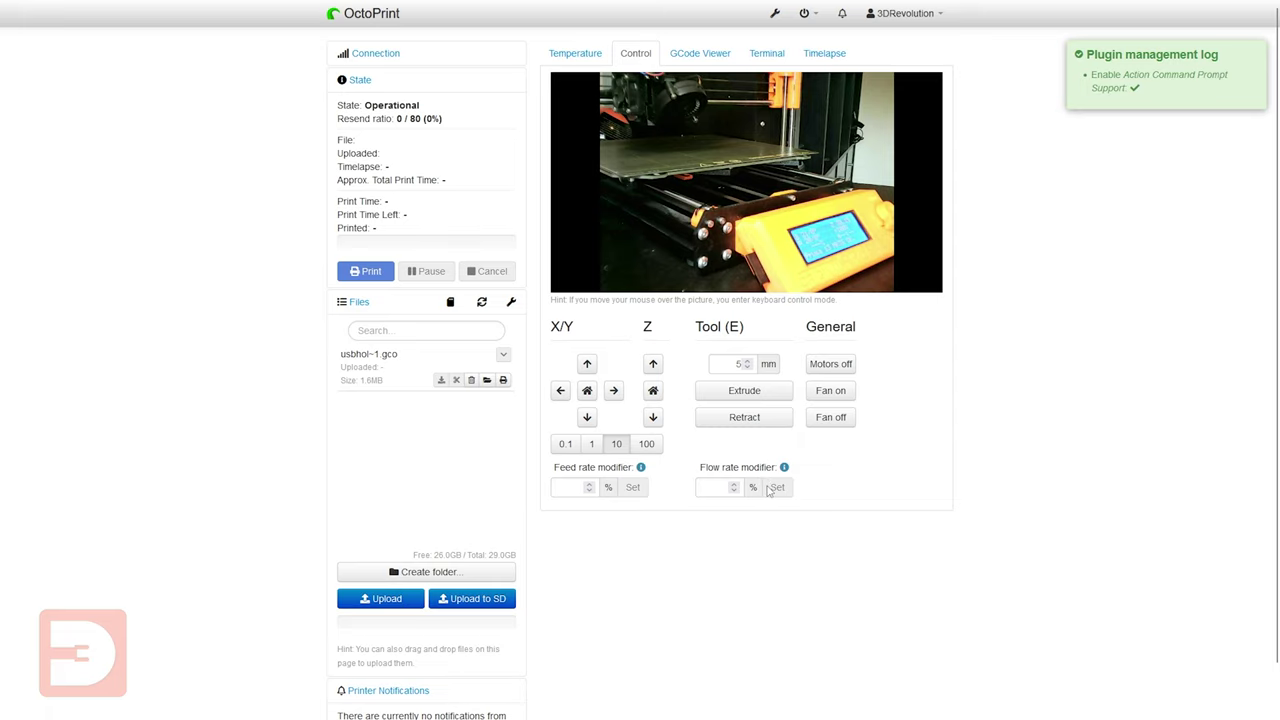
Step: Look over the empty GCode Viewer preview, then switch to the Terminal and focus its command field
{"action": "left_click", "coordinate": [680, 60]}
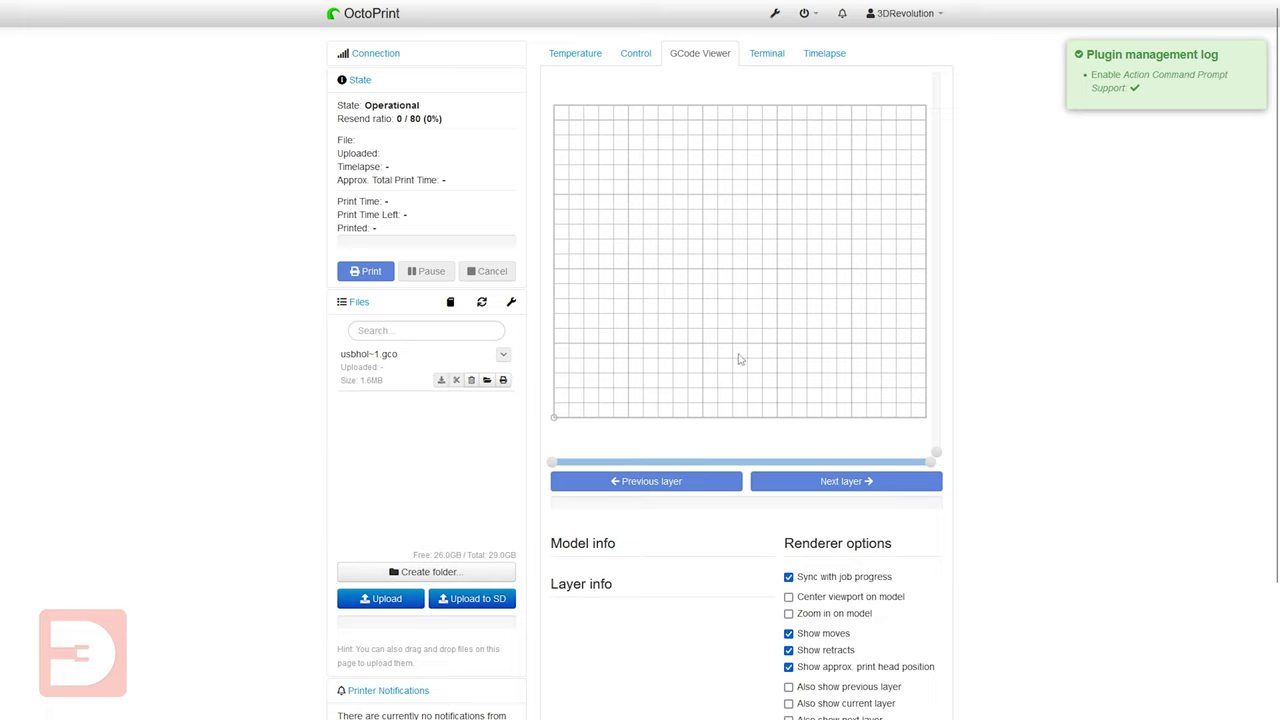
{"action": "scroll", "coordinate": [737, 457], "scroll_direction": "down", "scroll_amount": 1}
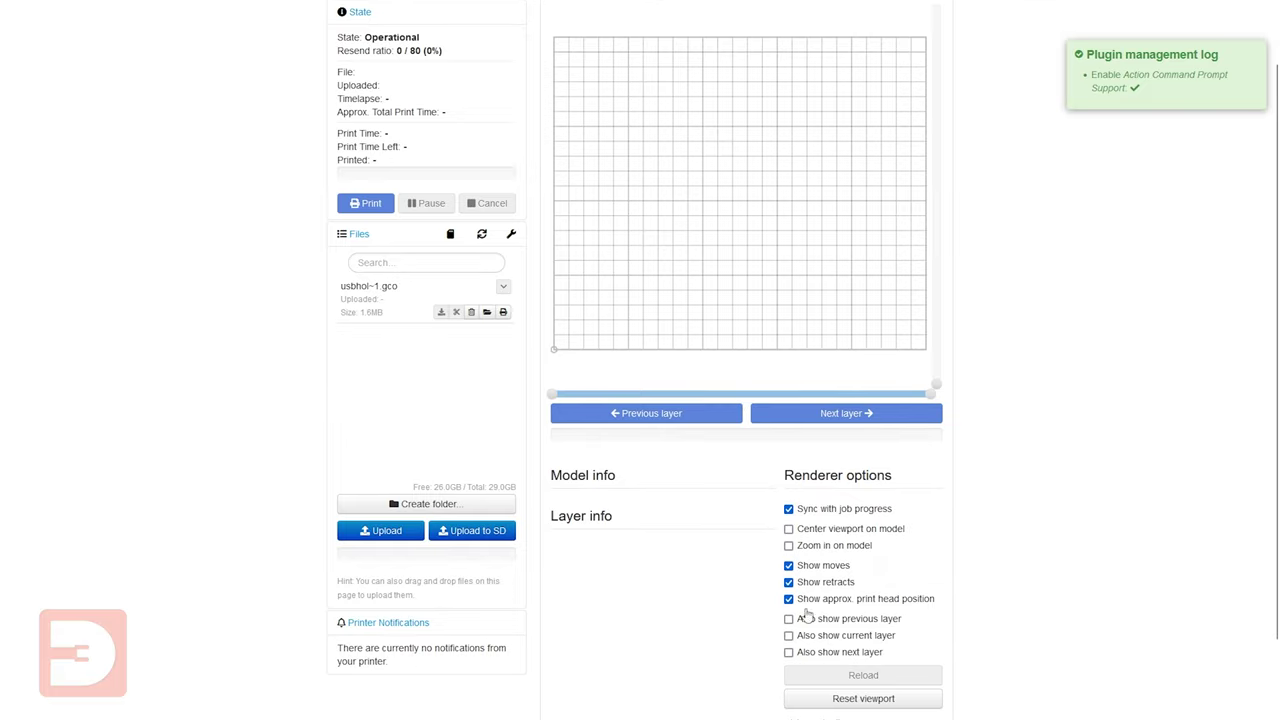
{"action": "scroll", "coordinate": [966, 477], "scroll_direction": "up", "scroll_amount": 1}
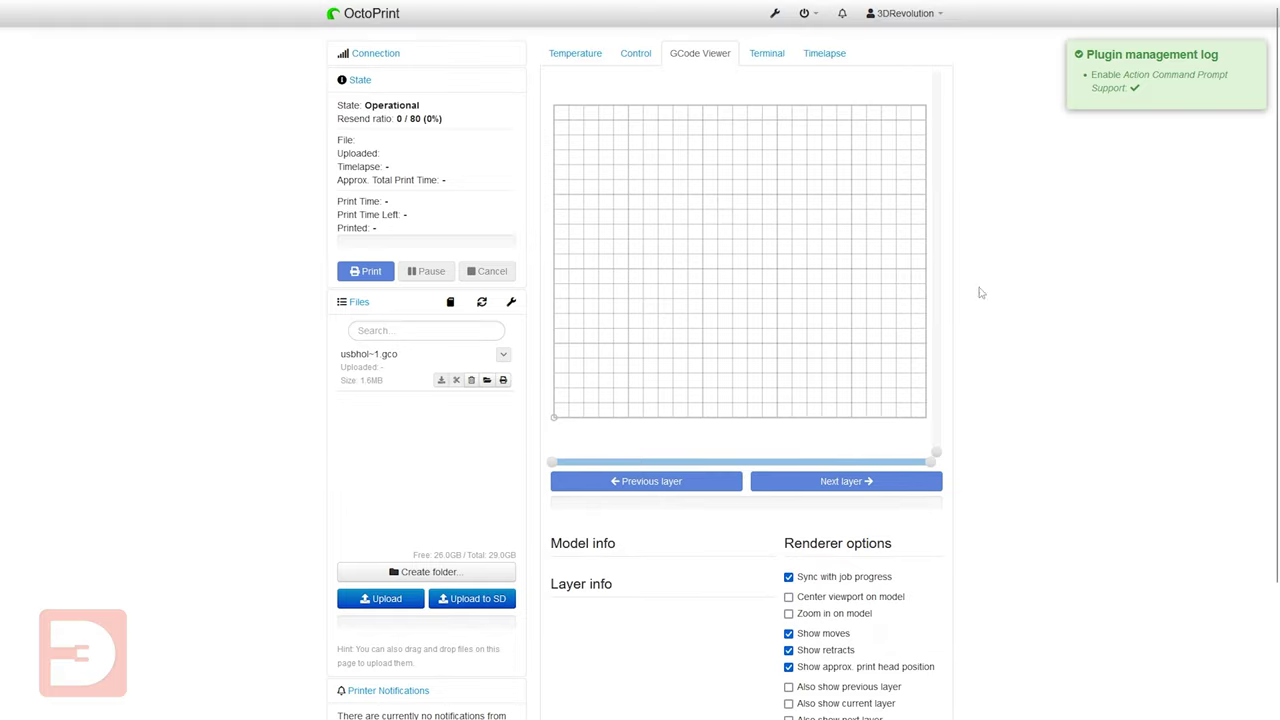
{"action": "left_click", "coordinate": [766, 52]}
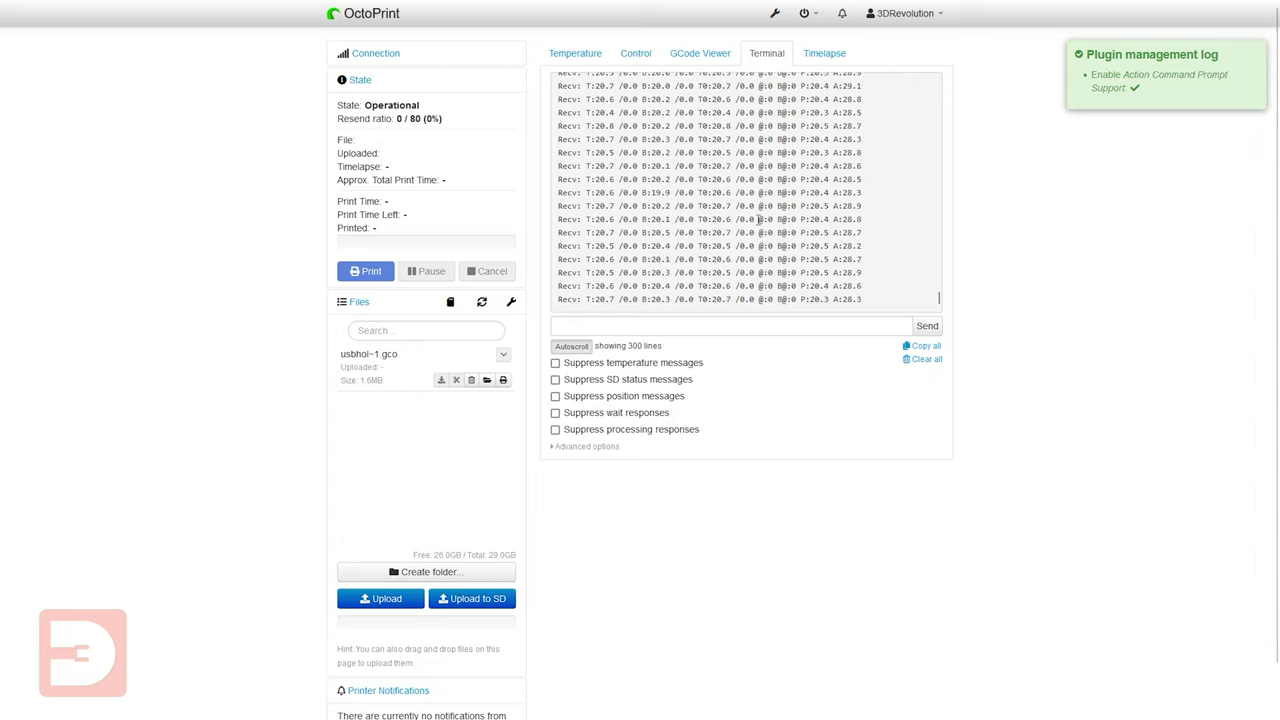
{"action": "left_click", "coordinate": [609, 328]}
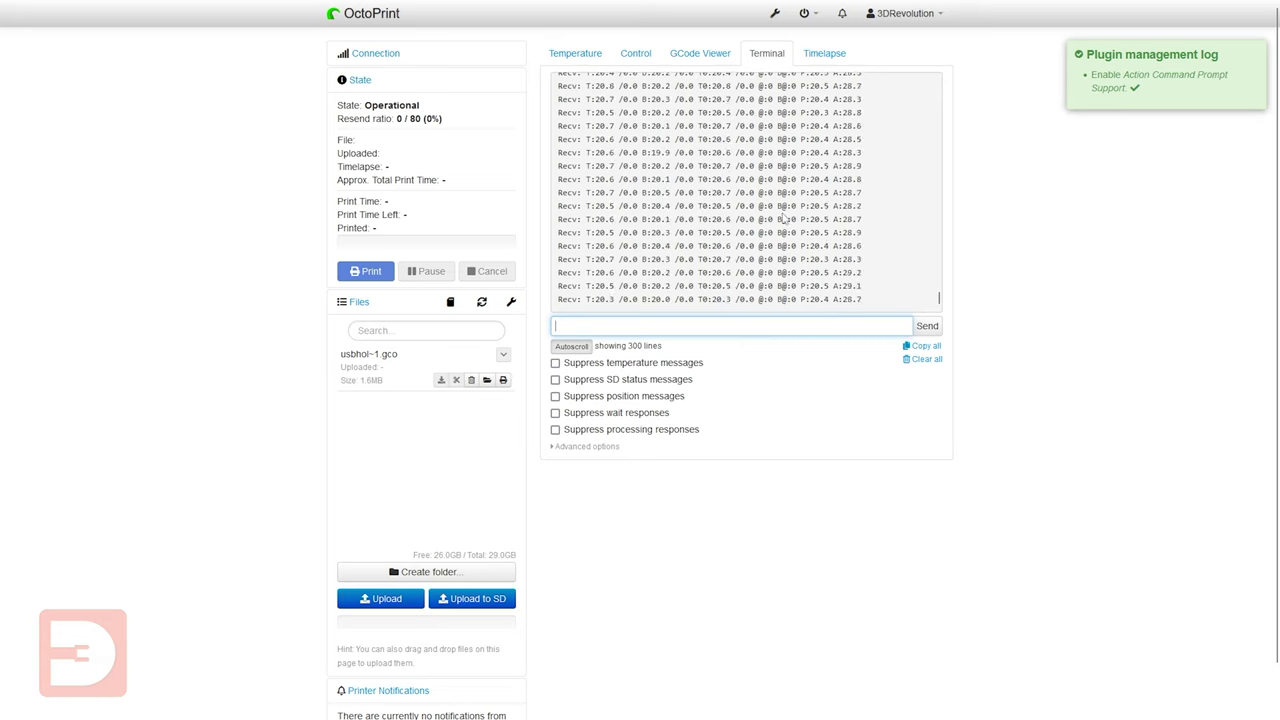
Step: In the Timelapse tab, set Timelapse Mode to On Z Change, then back to Off unsaved
{"action": "left_click", "coordinate": [826, 60]}
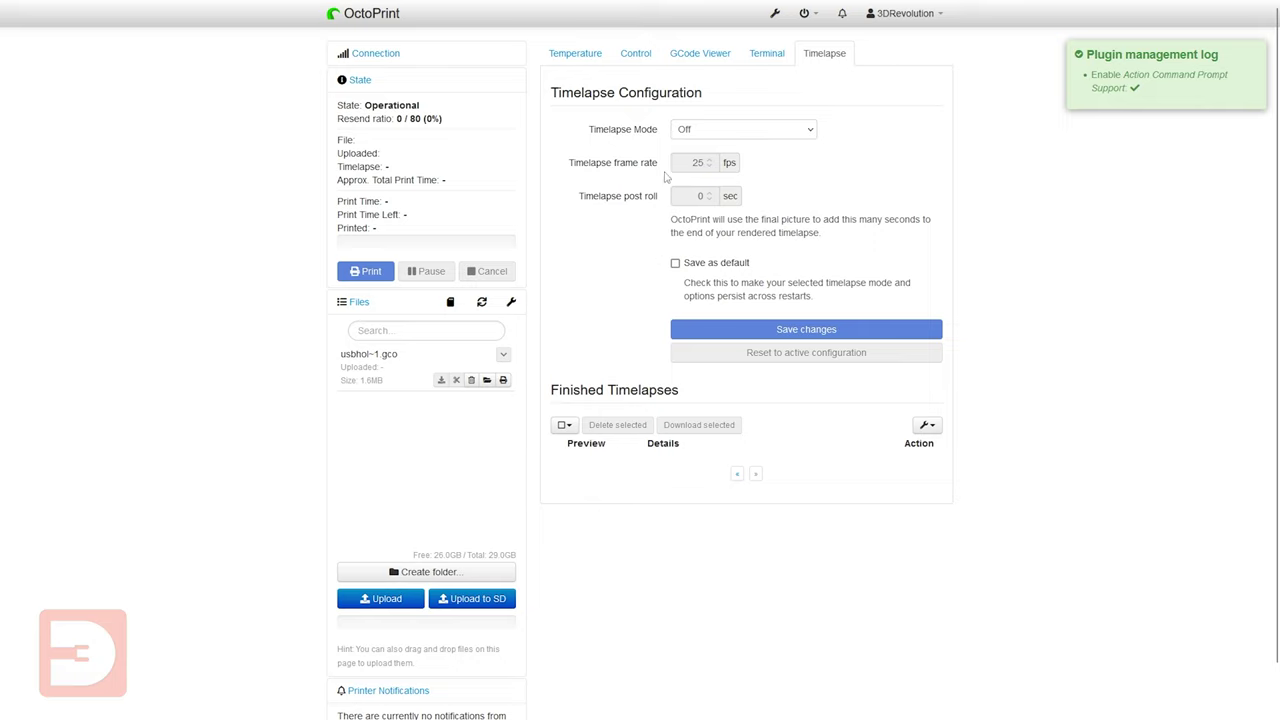
{"action": "left_click", "coordinate": [797, 131]}
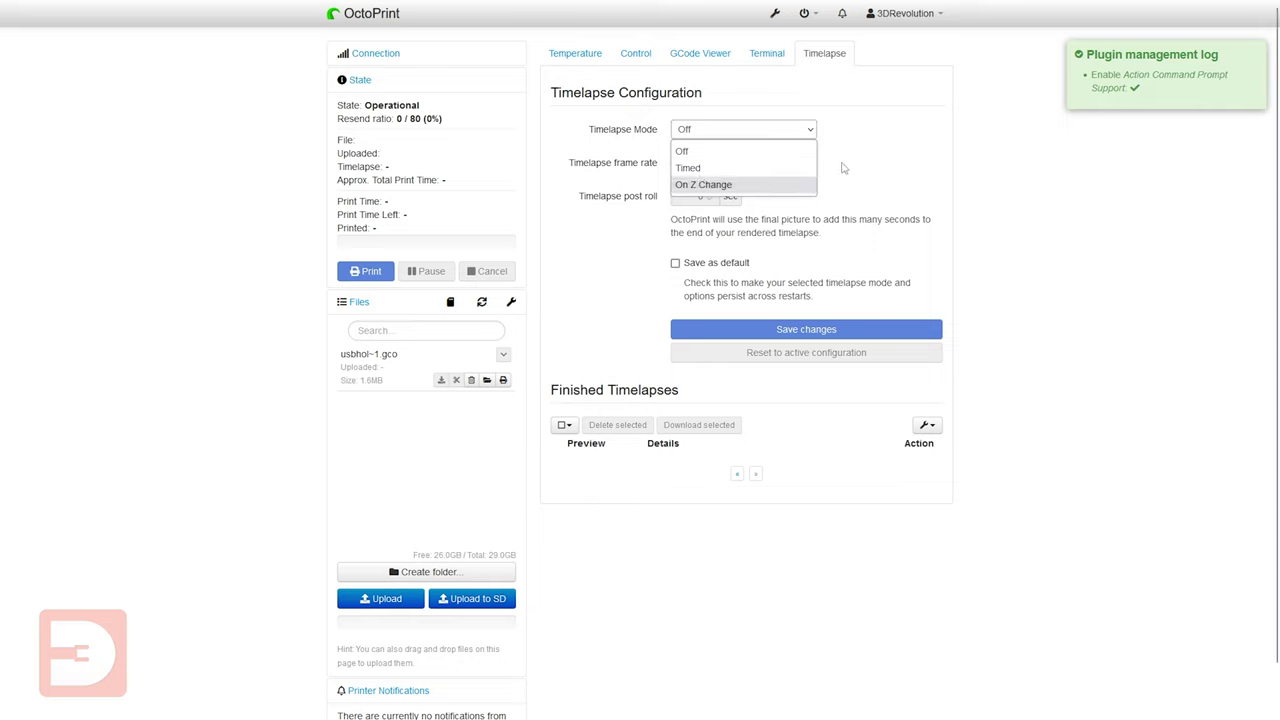
{"action": "left_click", "coordinate": [706, 185]}
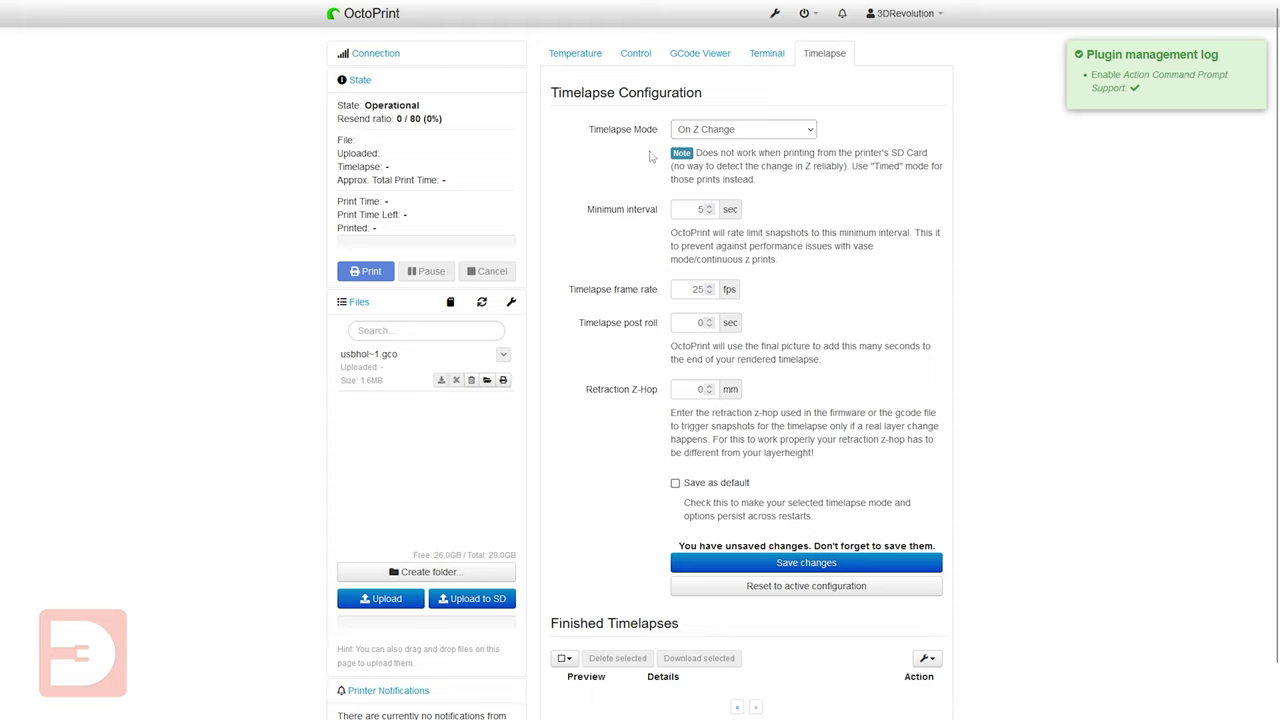
{"action": "left_click", "coordinate": [744, 130]}
{"action": "left_click", "coordinate": [692, 150]}
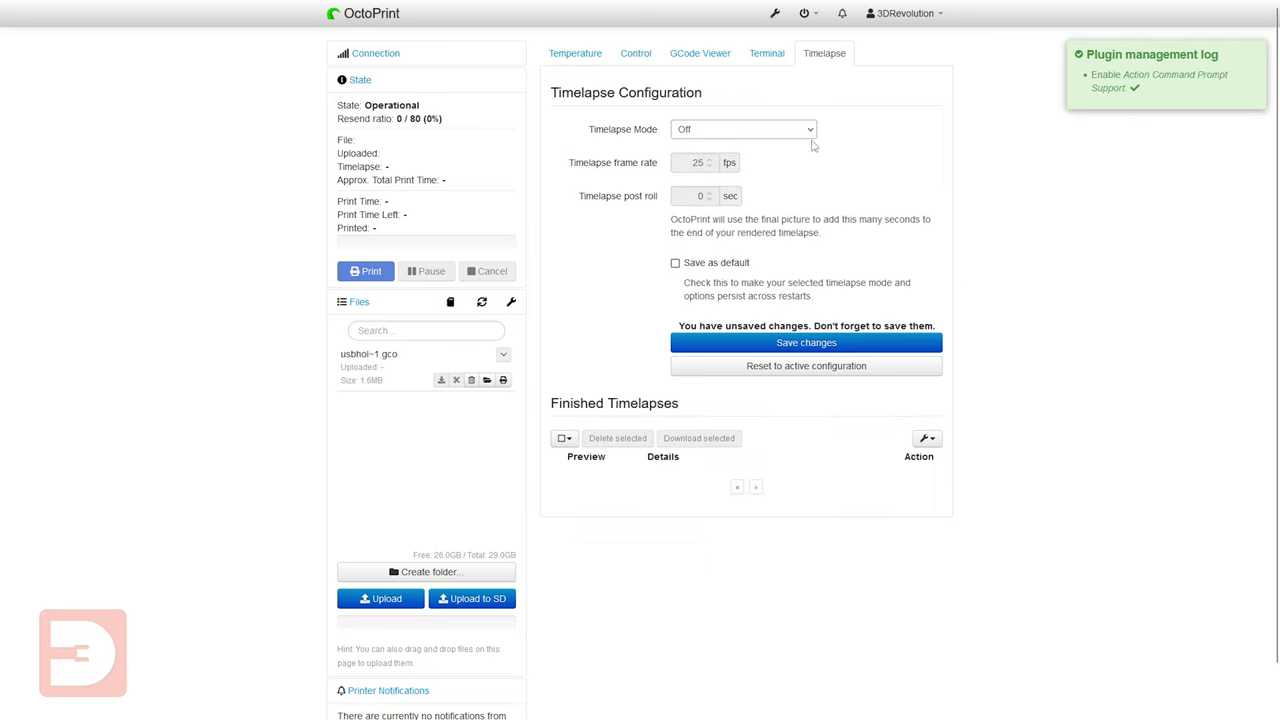
Step: Return to the Temperature tab and upload Turrets_0.2mm_PLA_MK3S_8h19m.gcode from the Desktop
{"action": "left_click", "coordinate": [575, 57]}
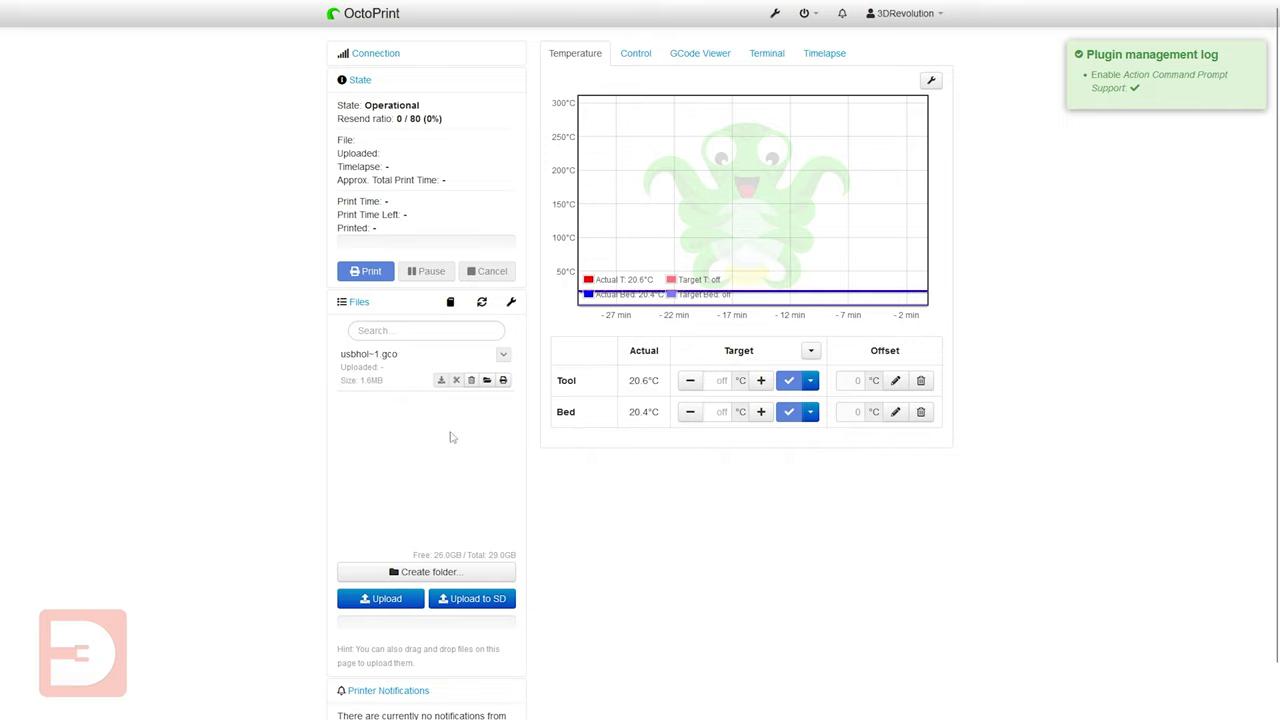
{"action": "left_click", "coordinate": [389, 600]}
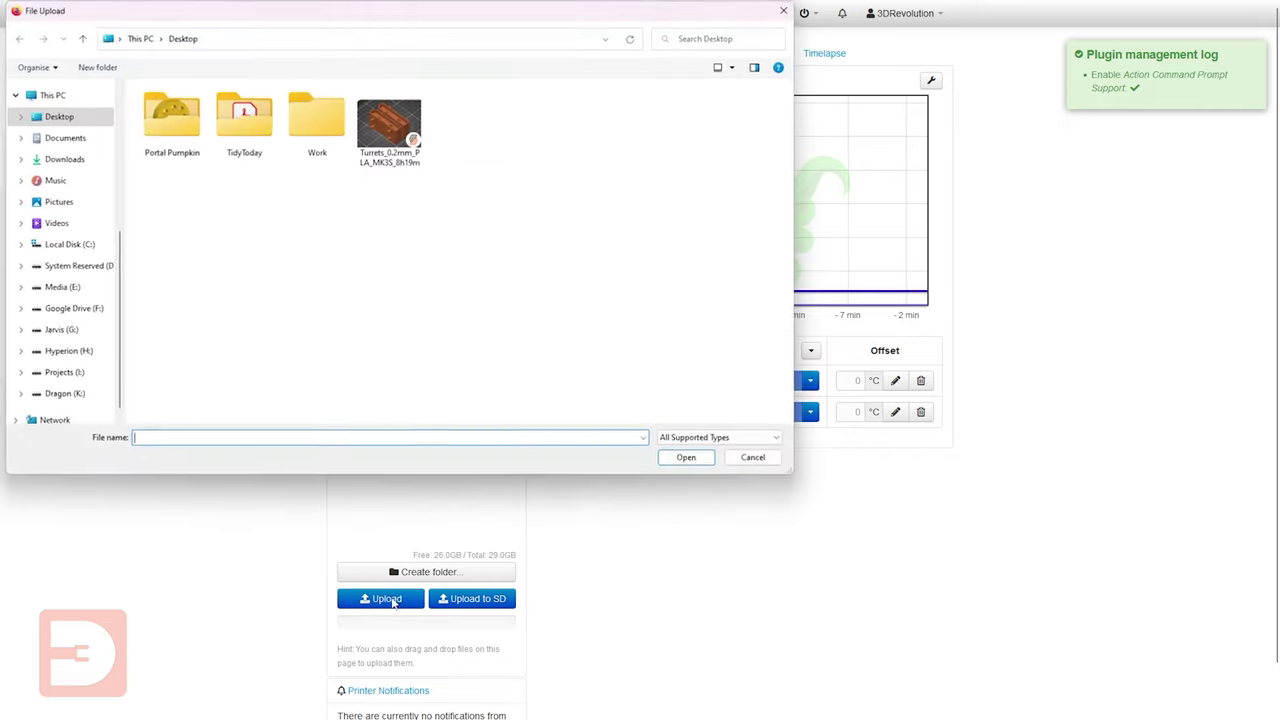
{"action": "left_click", "coordinate": [393, 126]}
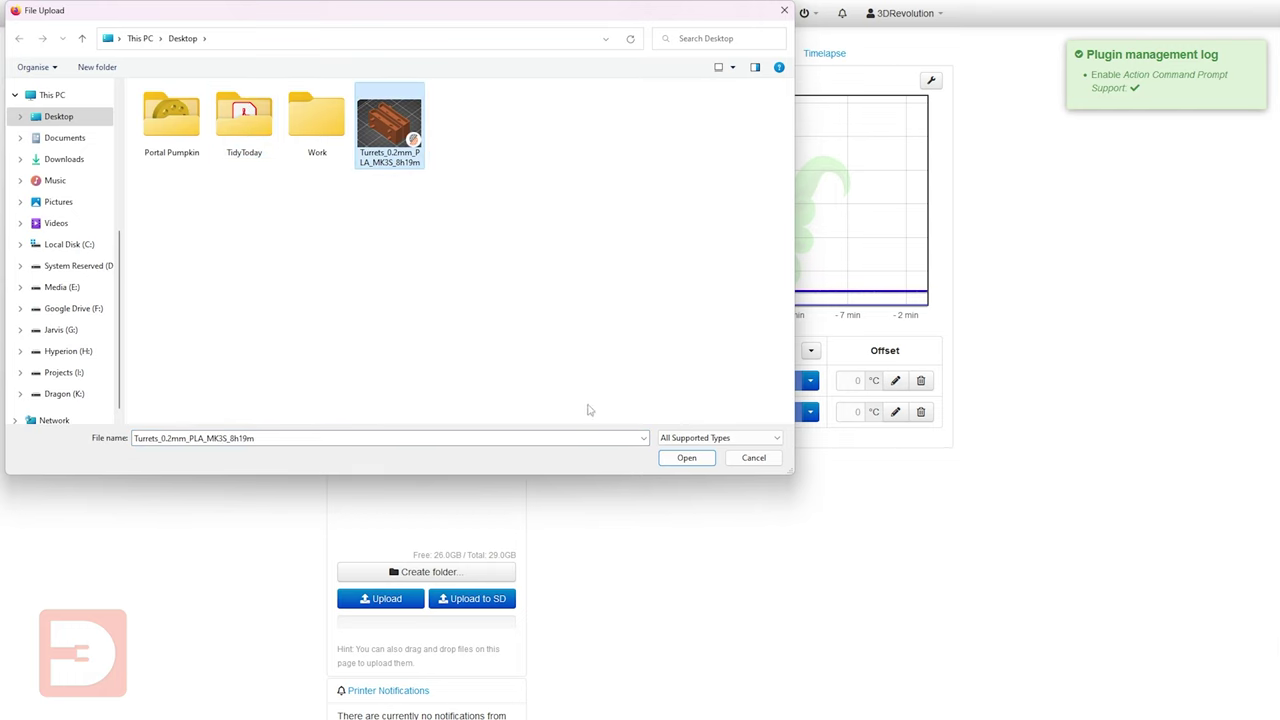
{"action": "left_click", "coordinate": [686, 460]}
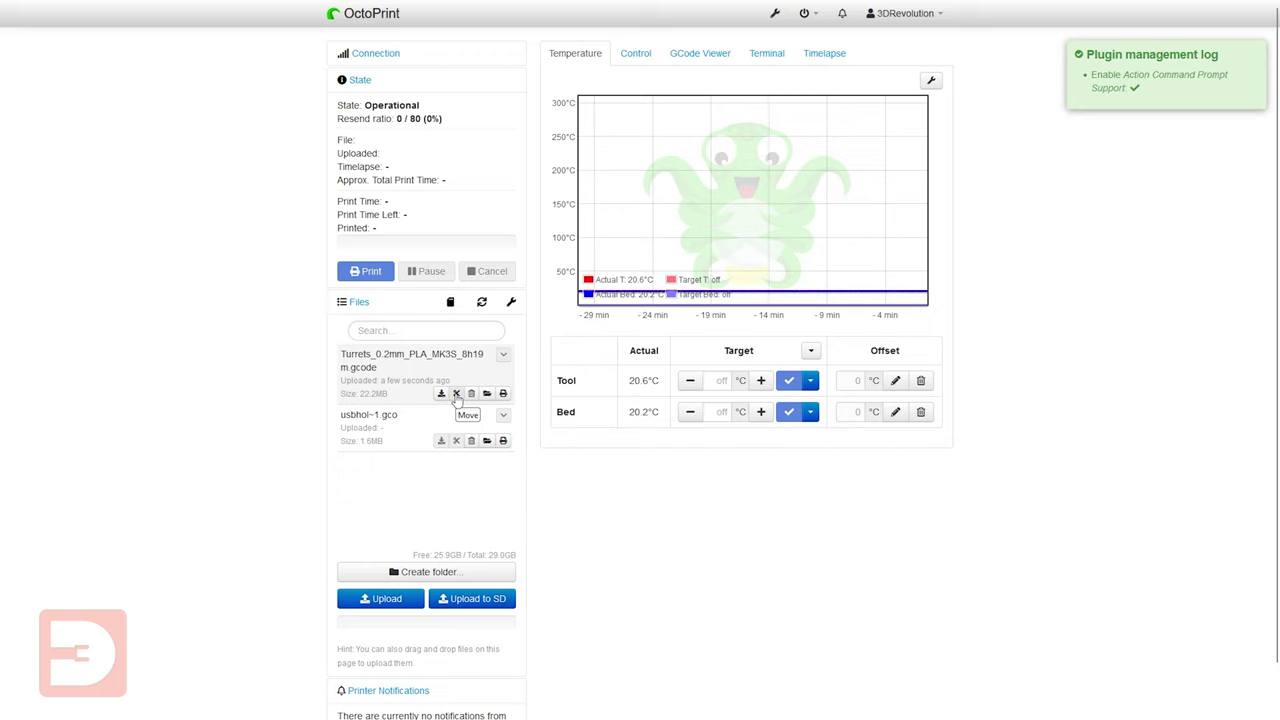
Step: Create a new folder named 'My designs'
{"action": "left_click", "coordinate": [429, 574]}
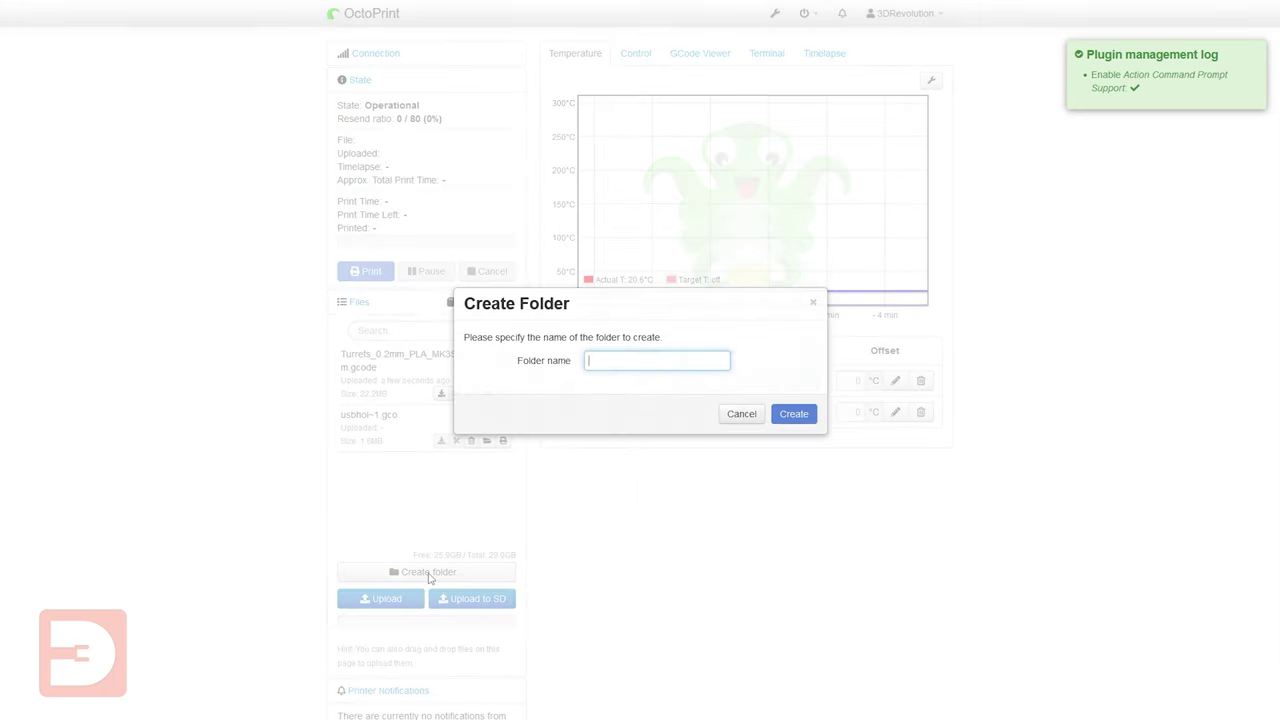
{"action": "type", "text": "My des"}
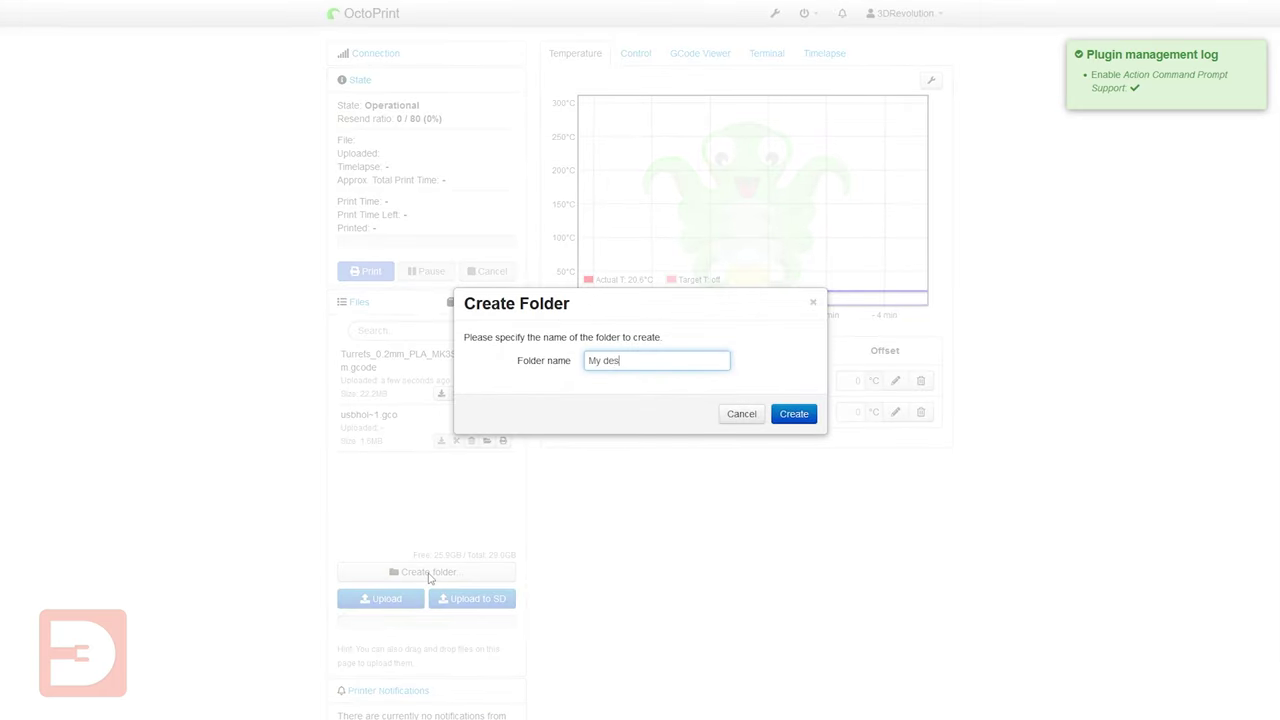
{"action": "type", "text": "igns"}
{"action": "key", "text": "Return"}
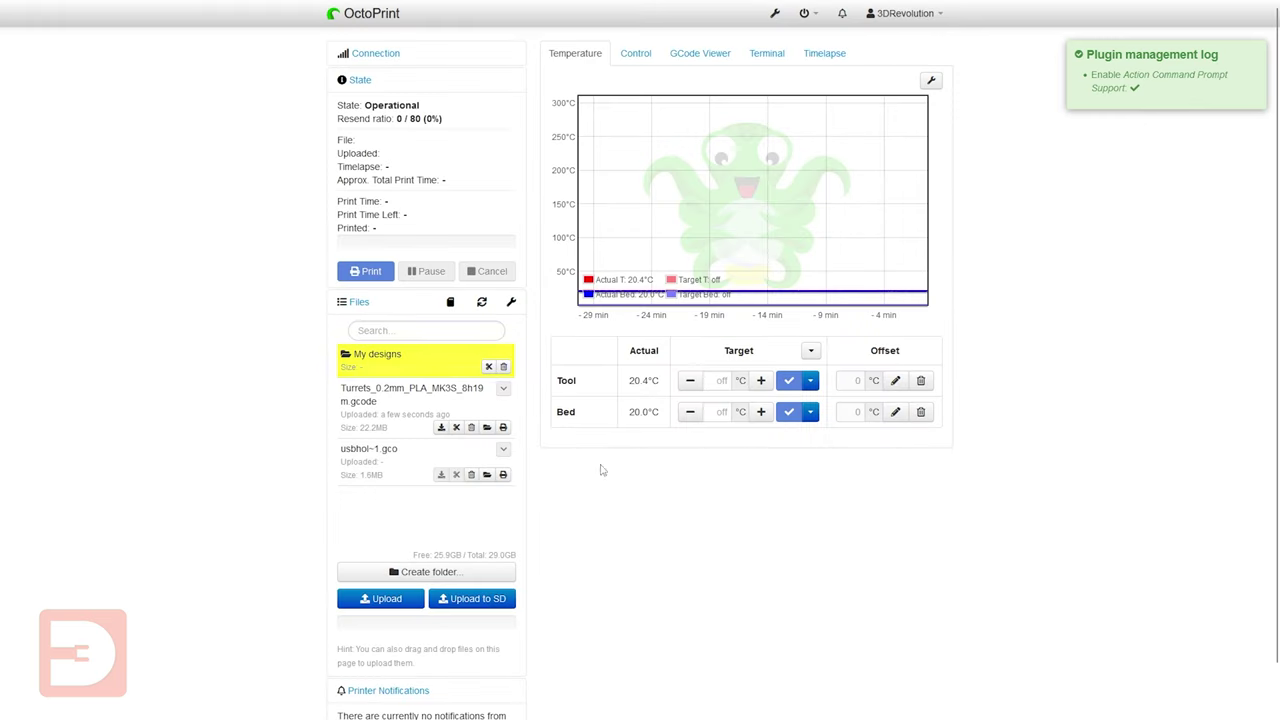
Step: Move the Turrets gcode into /My designs and open that folder
{"action": "left_click", "coordinate": [458, 428]}
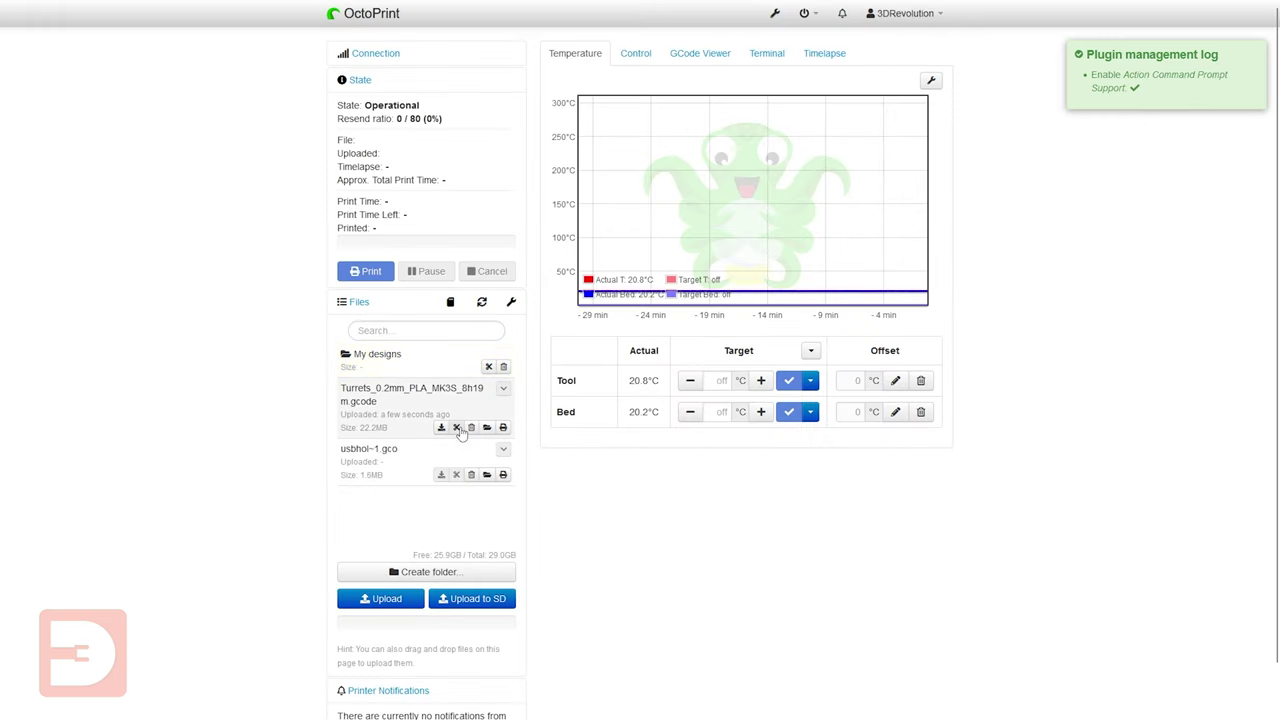
{"action": "left_click", "coordinate": [760, 331]}
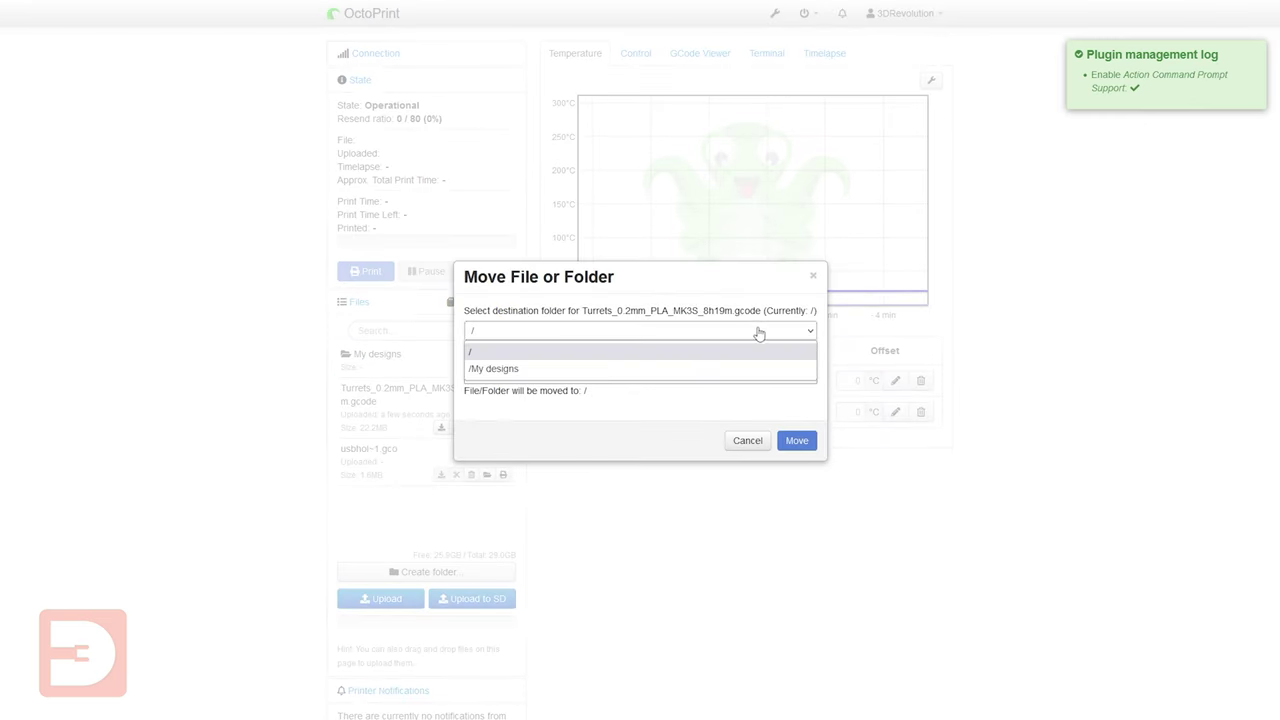
{"action": "left_click", "coordinate": [505, 369]}
{"action": "left_click", "coordinate": [806, 439]}
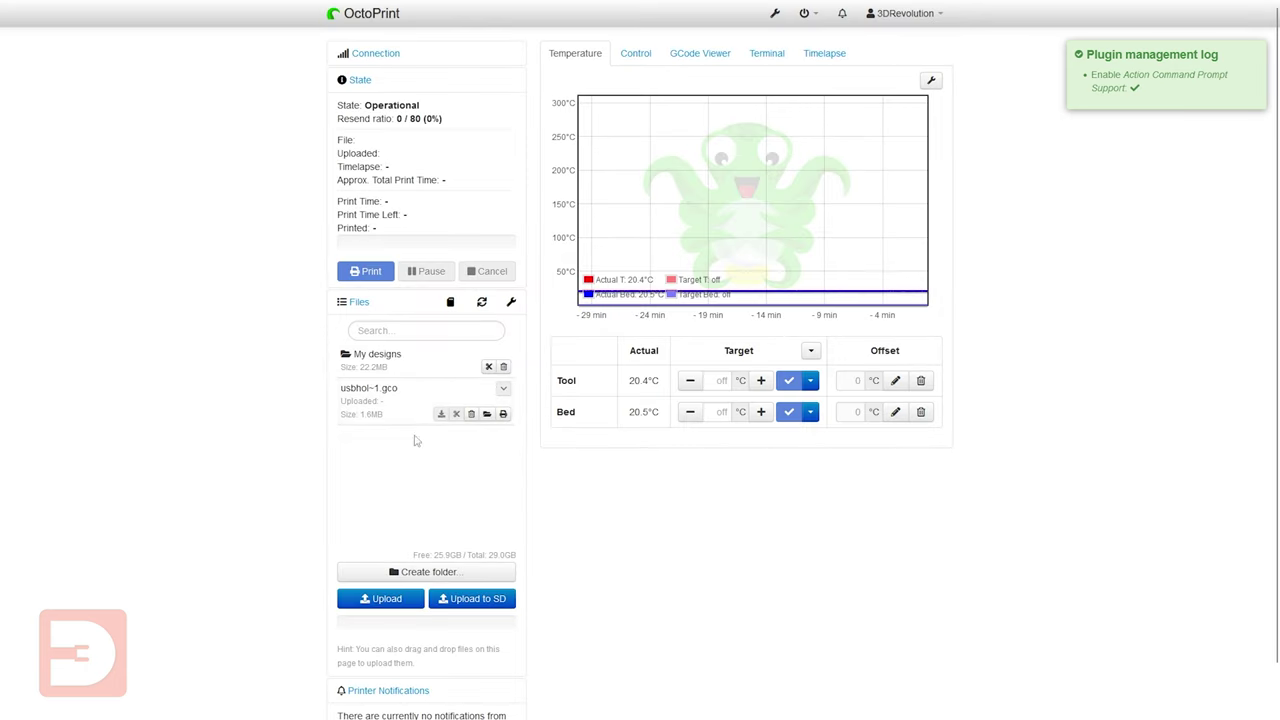
{"action": "left_click", "coordinate": [391, 360]}
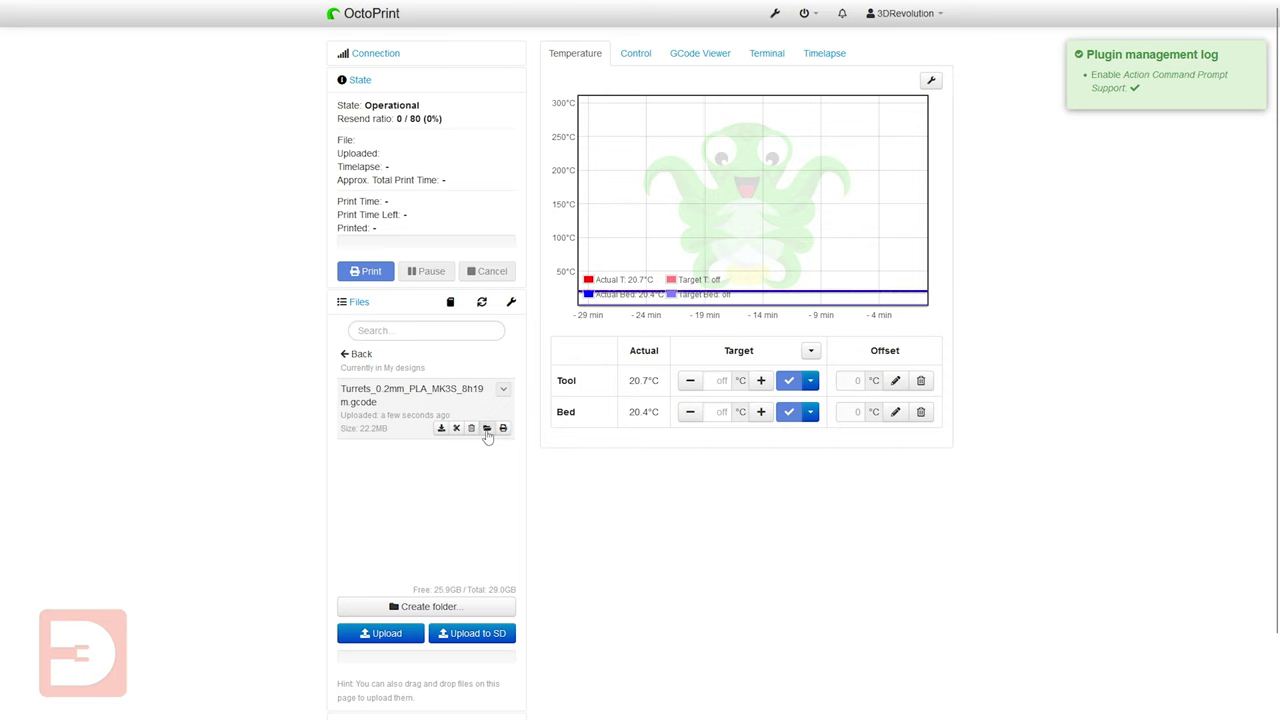
Step: Load and print the Turrets gcode, then view the GCode Viewer's large-file warning
{"action": "left_click", "coordinate": [487, 429]}
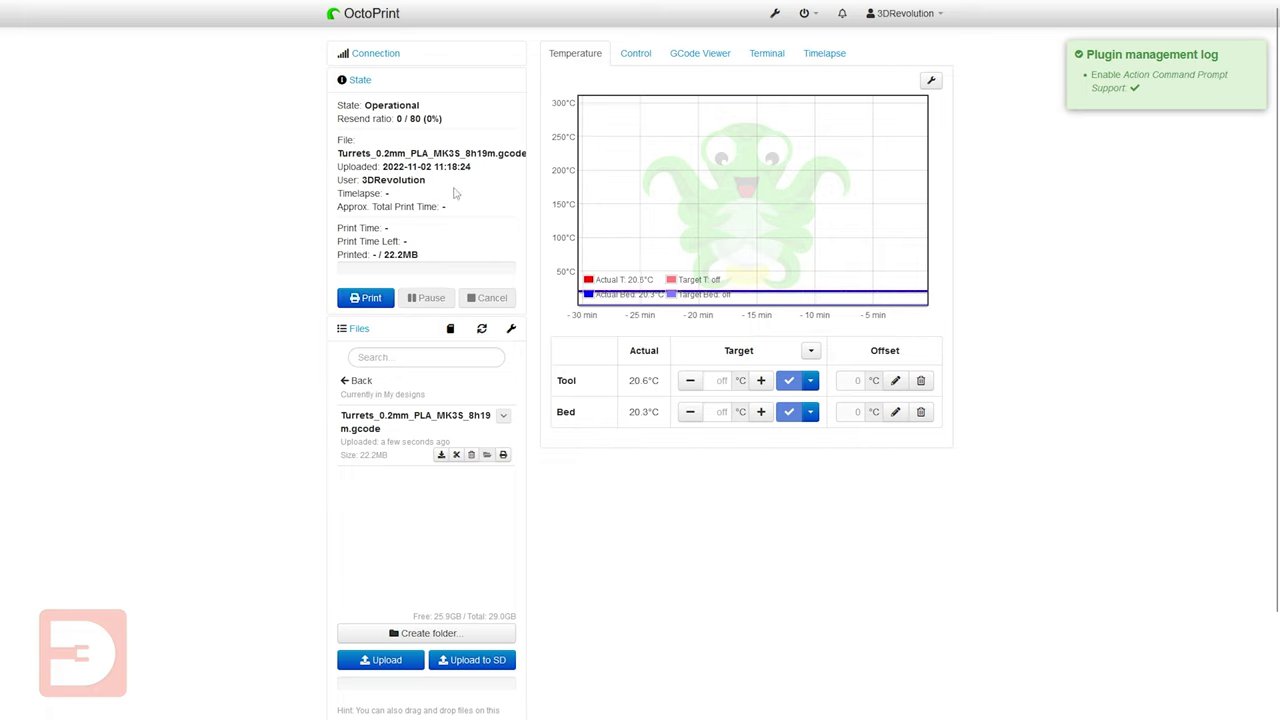
{"action": "left_click", "coordinate": [368, 300]}
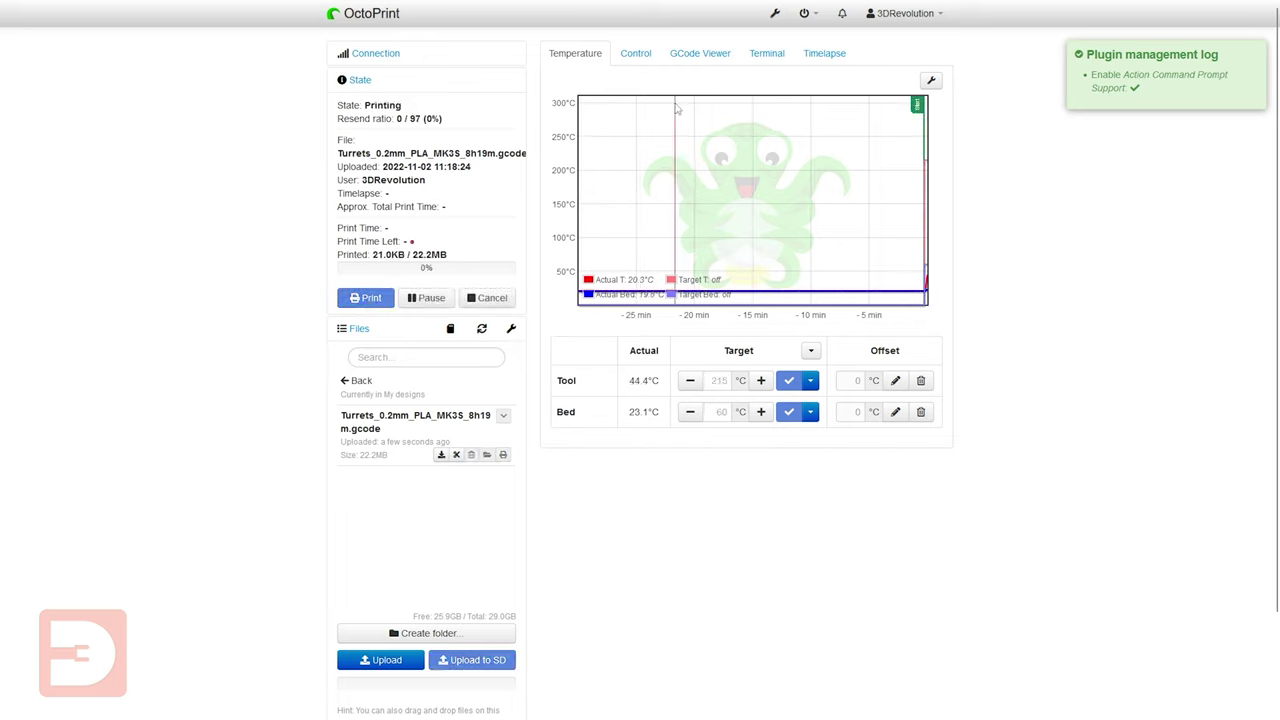
{"action": "left_click", "coordinate": [693, 55]}
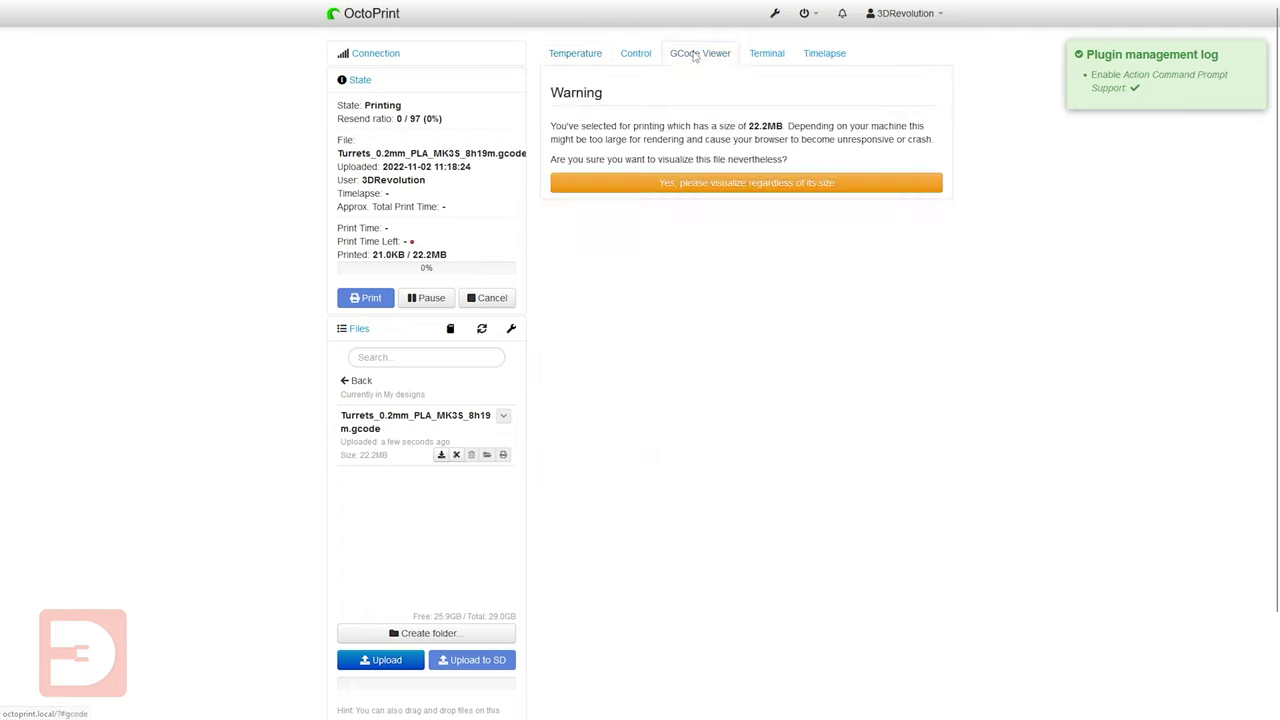
Step: Render the 22.2 MB Turrets preview anyway, slide to the top layer, then return to Temperature
{"action": "left_click", "coordinate": [732, 184]}
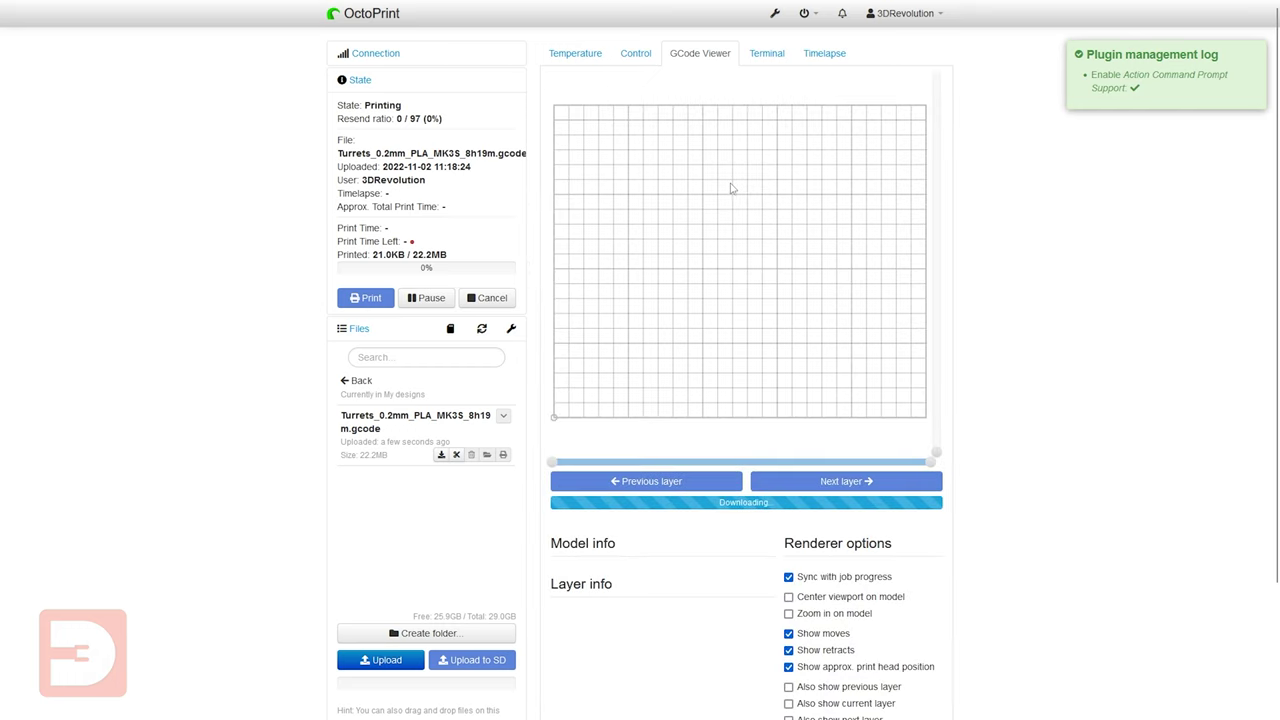
{"action": "left_click_drag", "start_coordinate": [940, 447], "coordinate": [939, 72]}
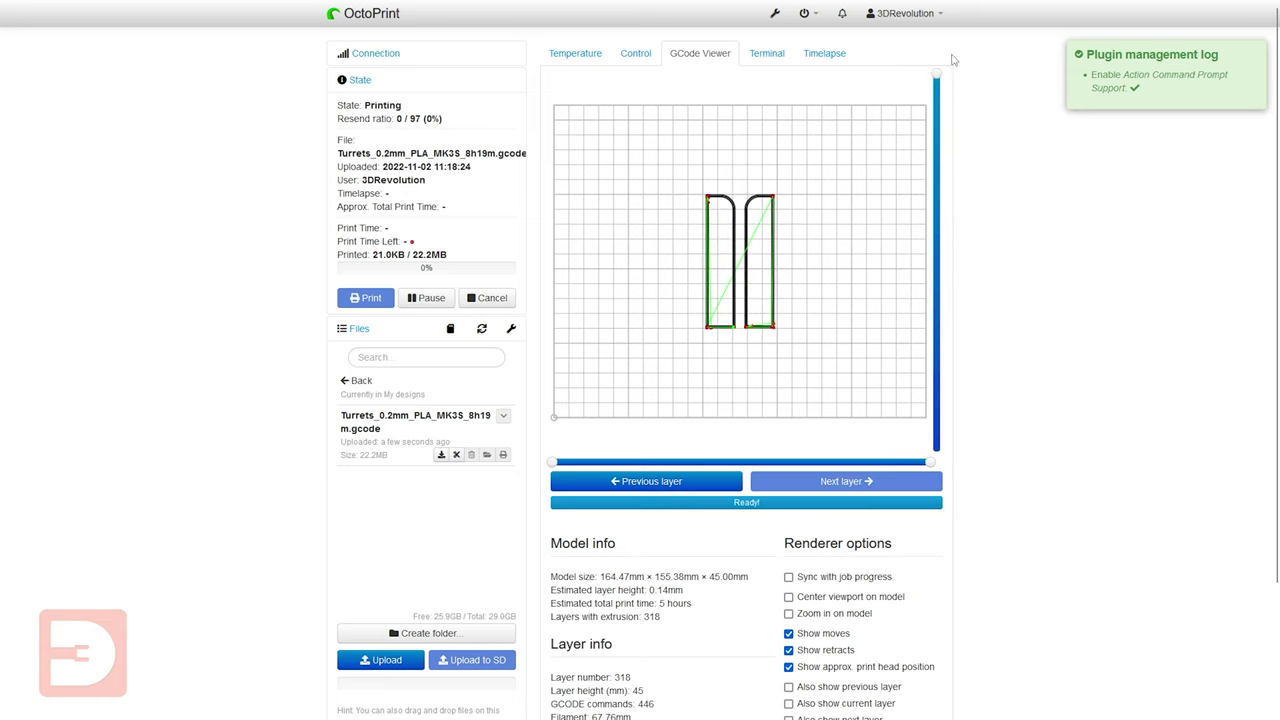
{"action": "left_click", "coordinate": [574, 55]}
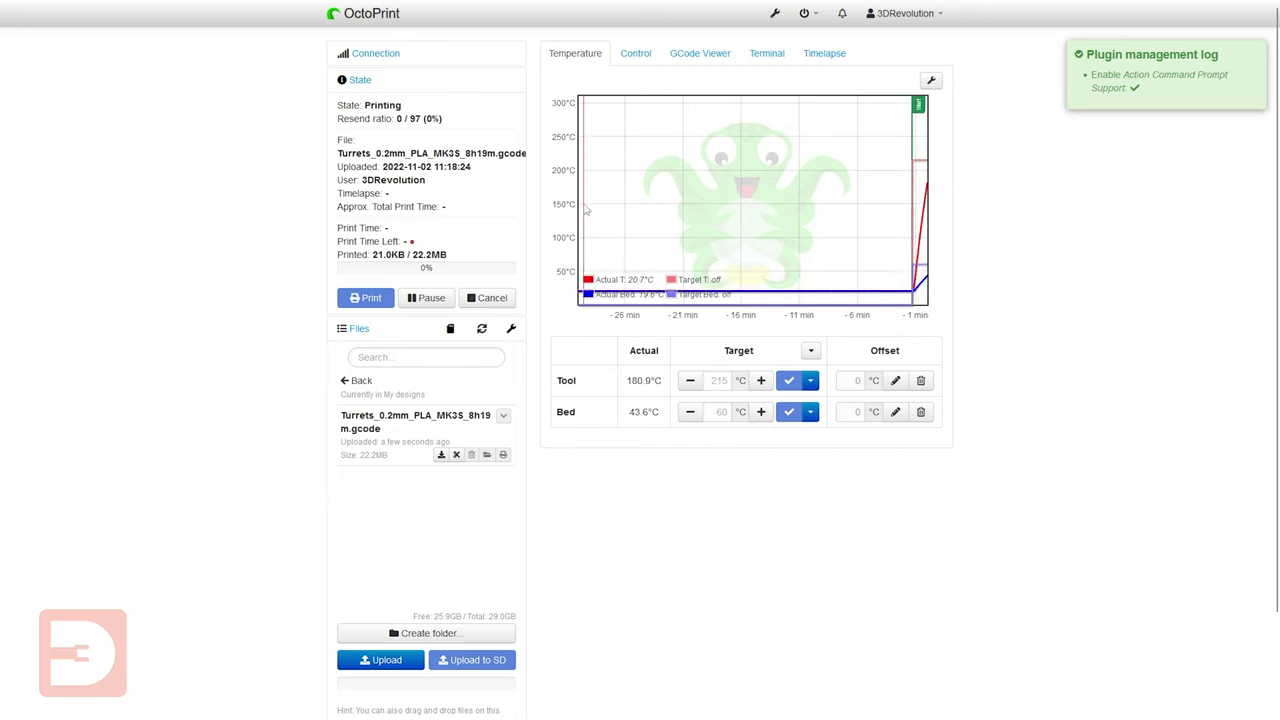
Step: Pause the Turrets print, glance at the GCode Viewer, and return to the temperature graph
{"action": "left_click", "coordinate": [427, 300]}
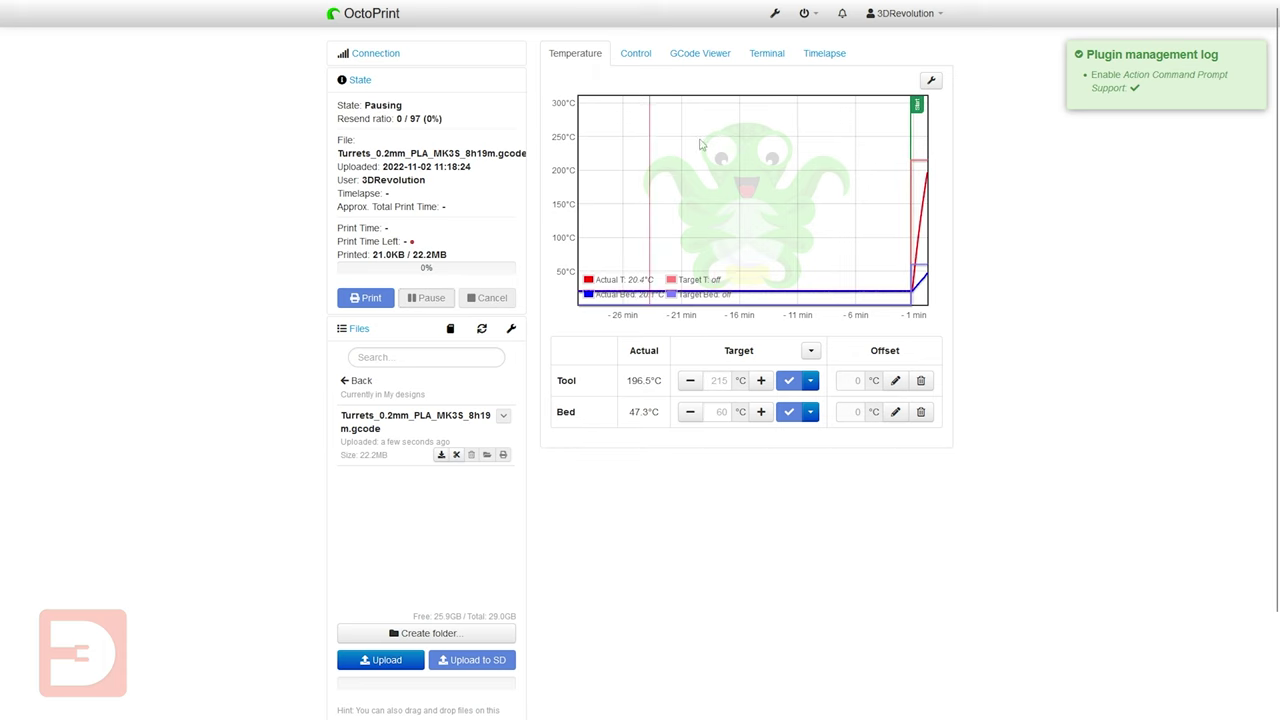
{"action": "left_click", "coordinate": [679, 53]}
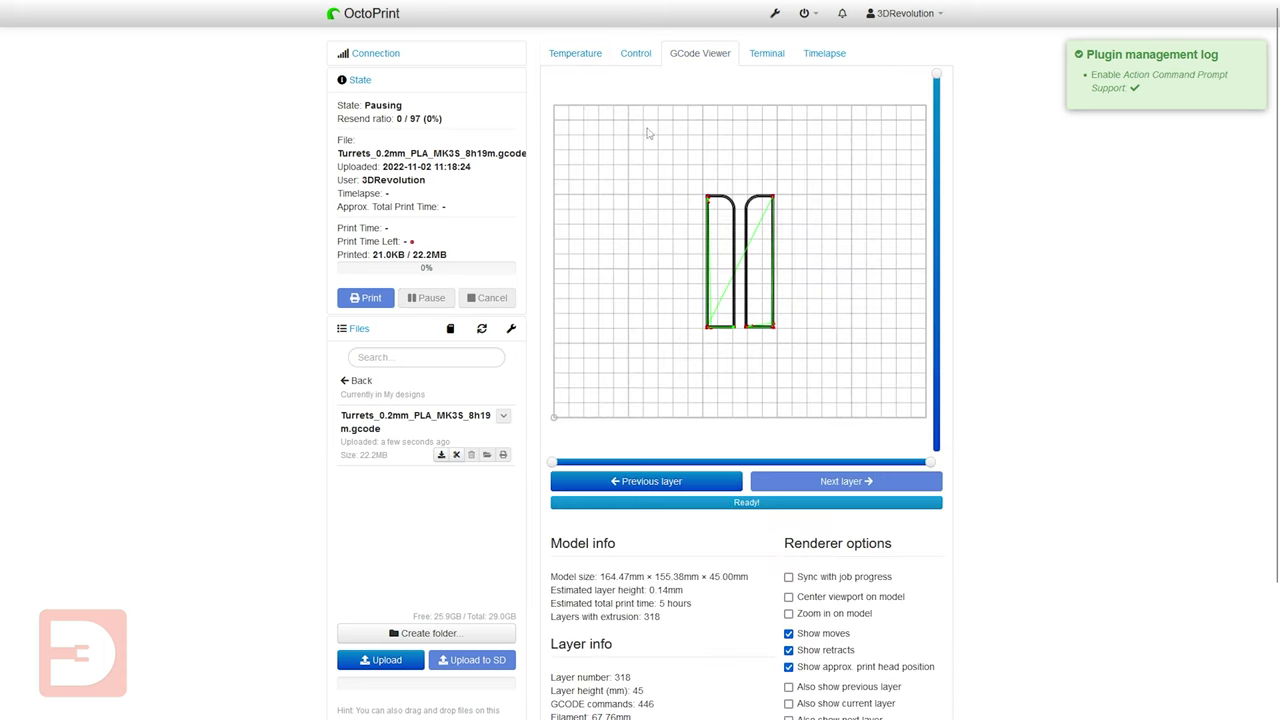
{"action": "left_click", "coordinate": [571, 58]}
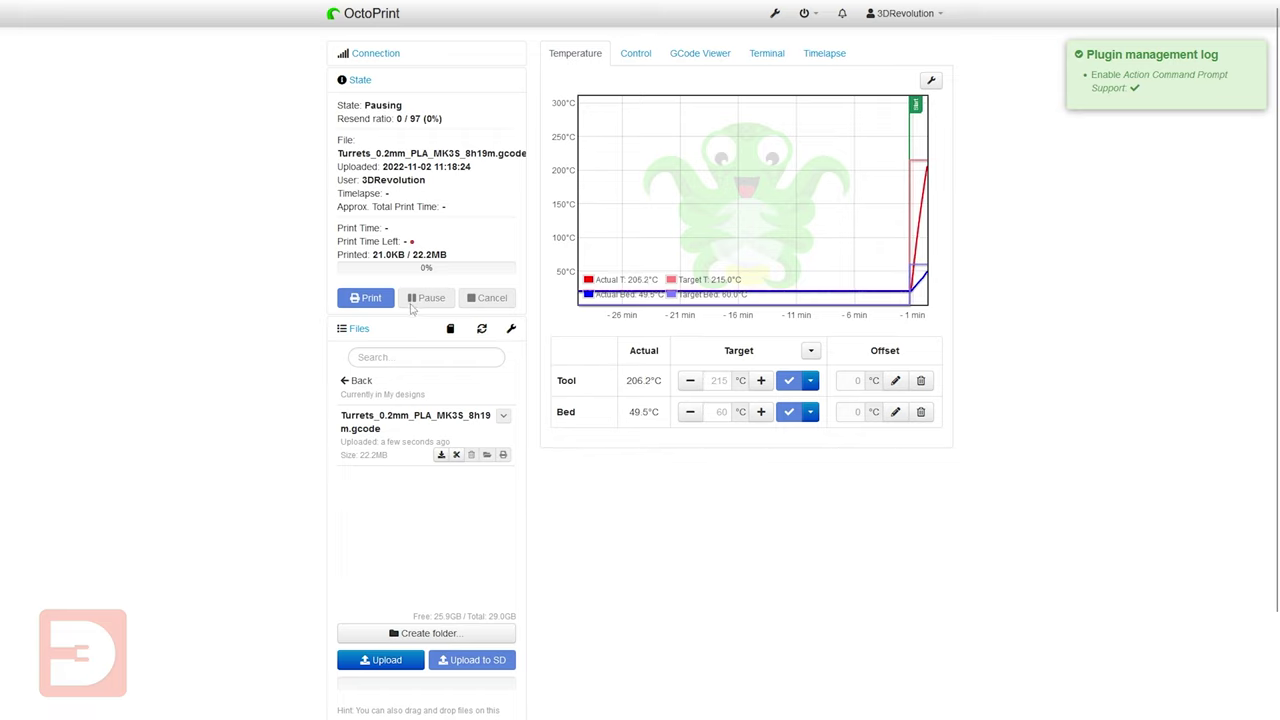